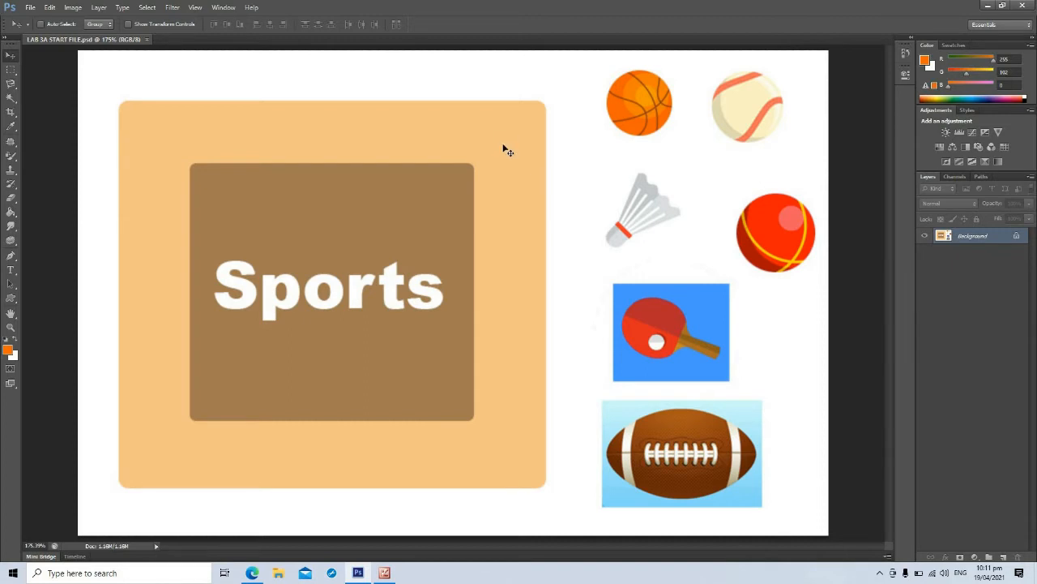
Run Crop and Straighten Photos on LAB 3A START FILE.psd to split its pictures into separate files.
left_click(30, 8)
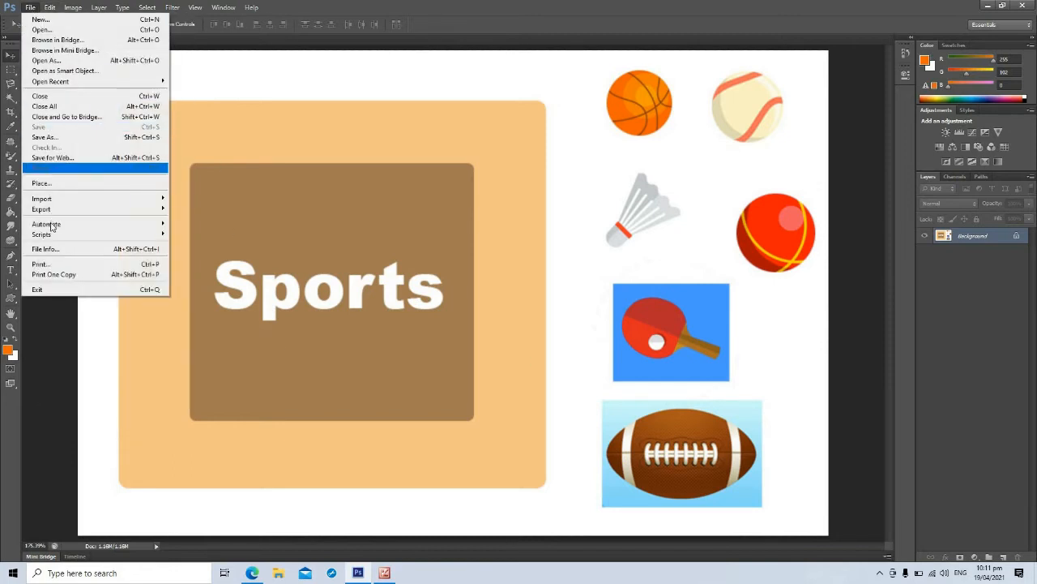
mouse_move(80, 226)
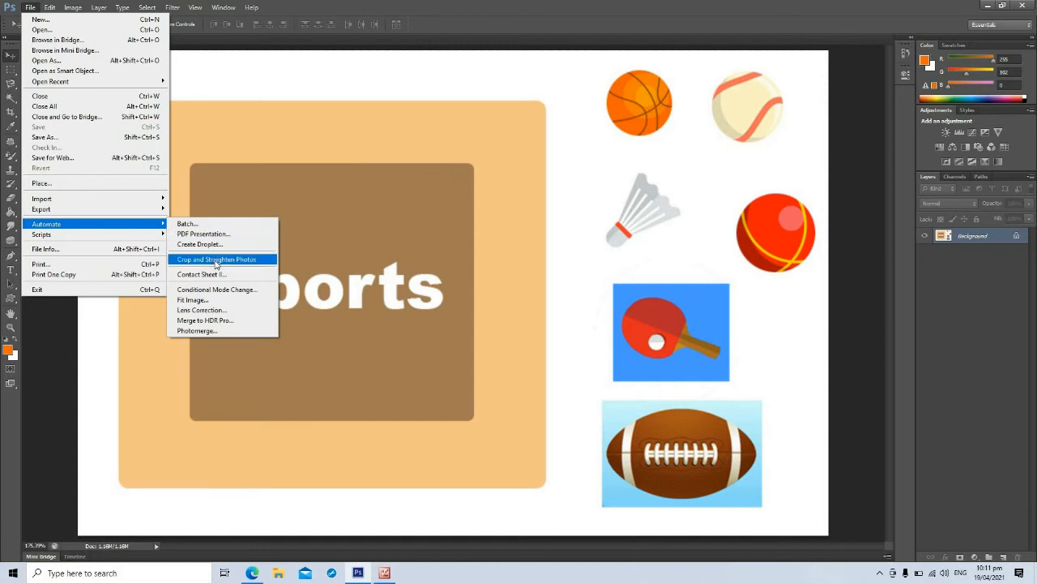
left_click(367, 91)
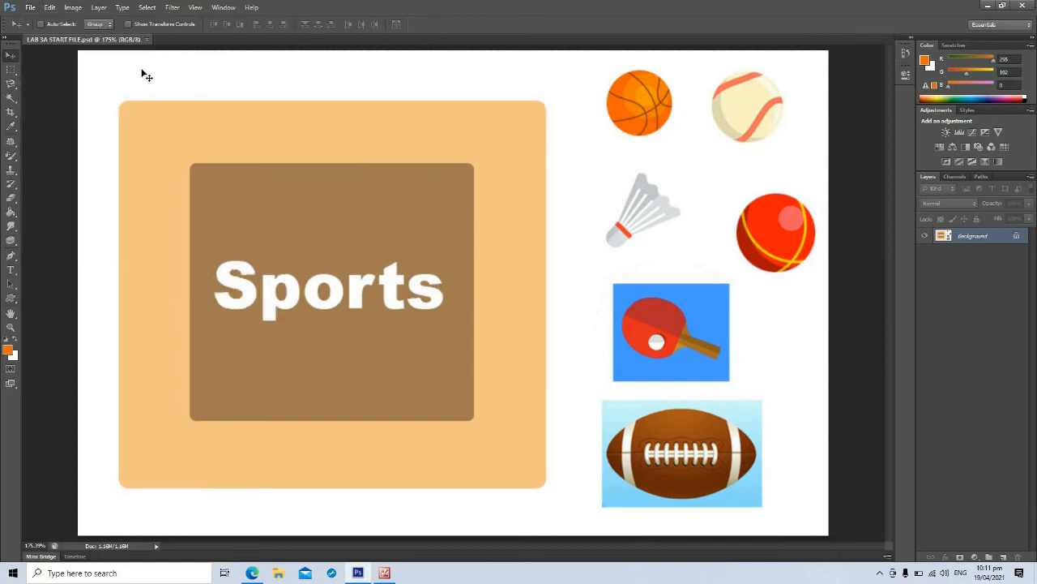
left_click(29, 8)
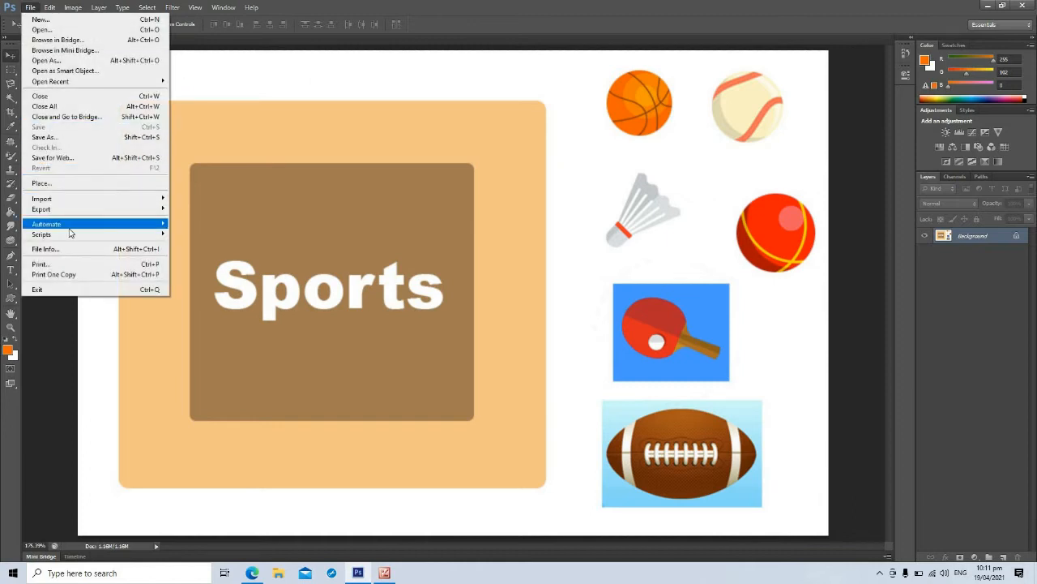
mouse_move(86, 226)
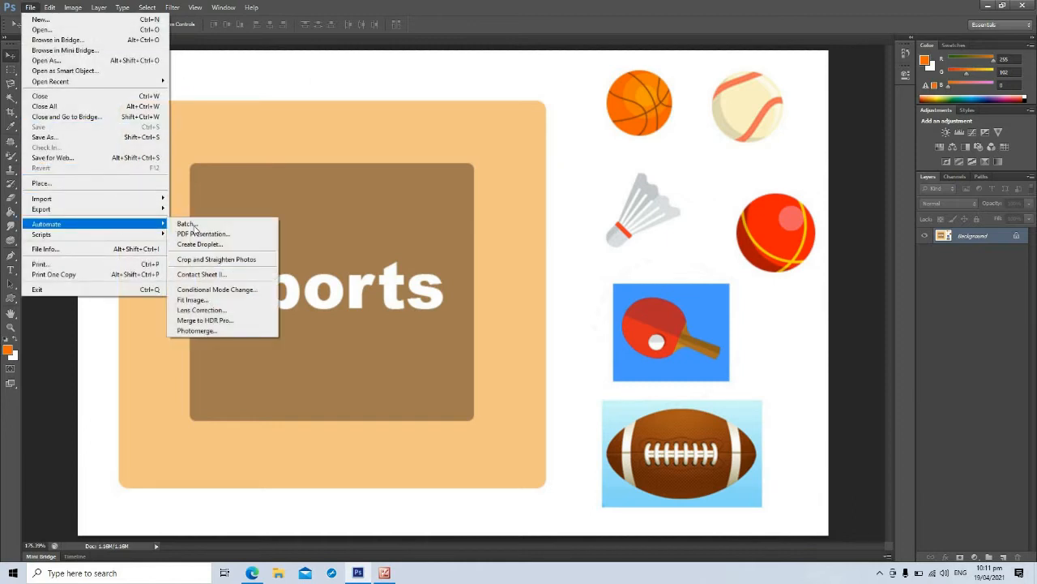
left_click(270, 260)
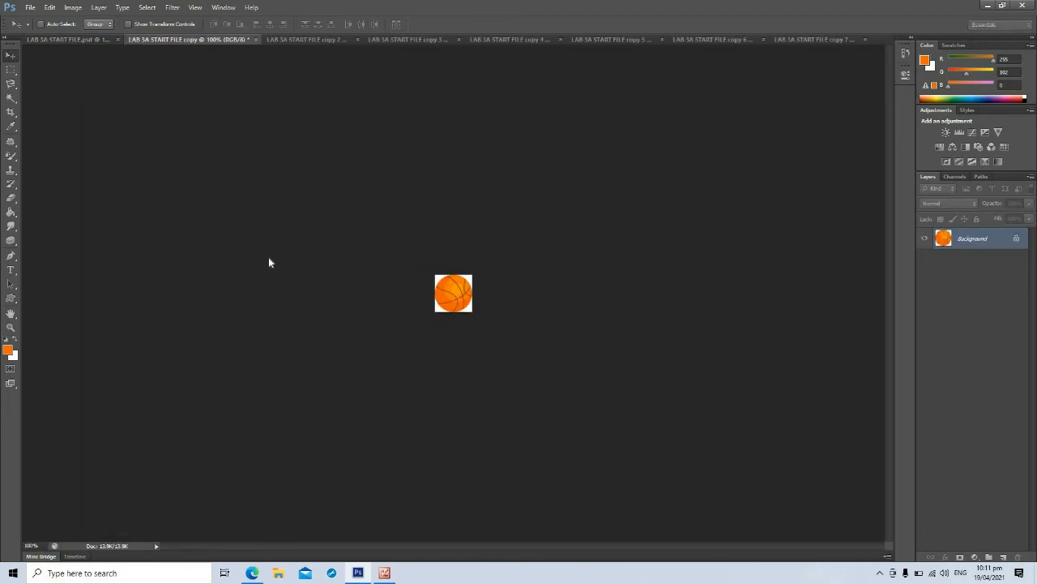
Review each separated picture file and compare them with the original LAB 3A START FILE.psd.
left_click(297, 40)
left_click(404, 37)
left_click(535, 39)
left_click(639, 39)
left_click(718, 39)
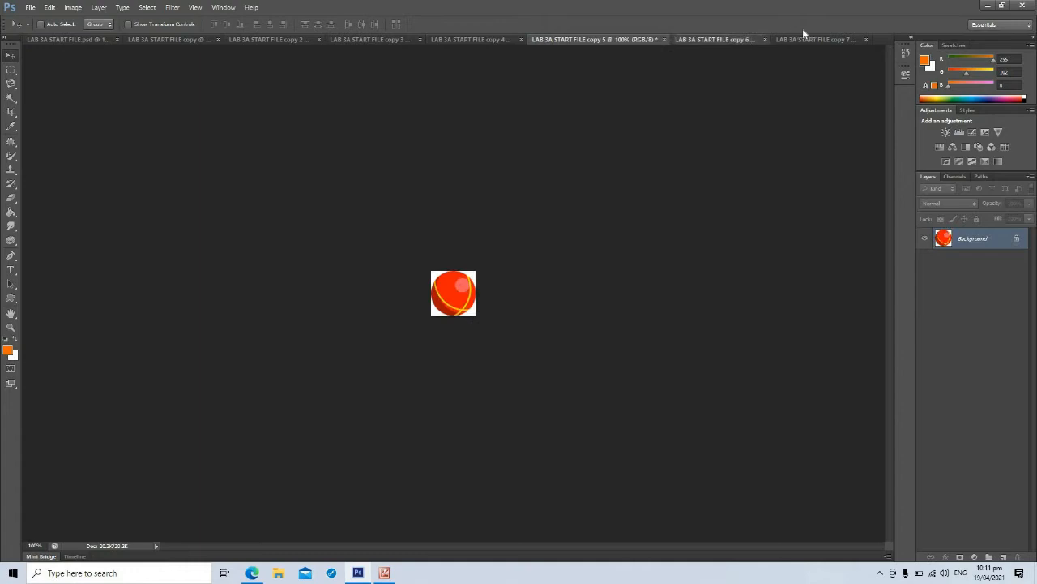
left_click(812, 39)
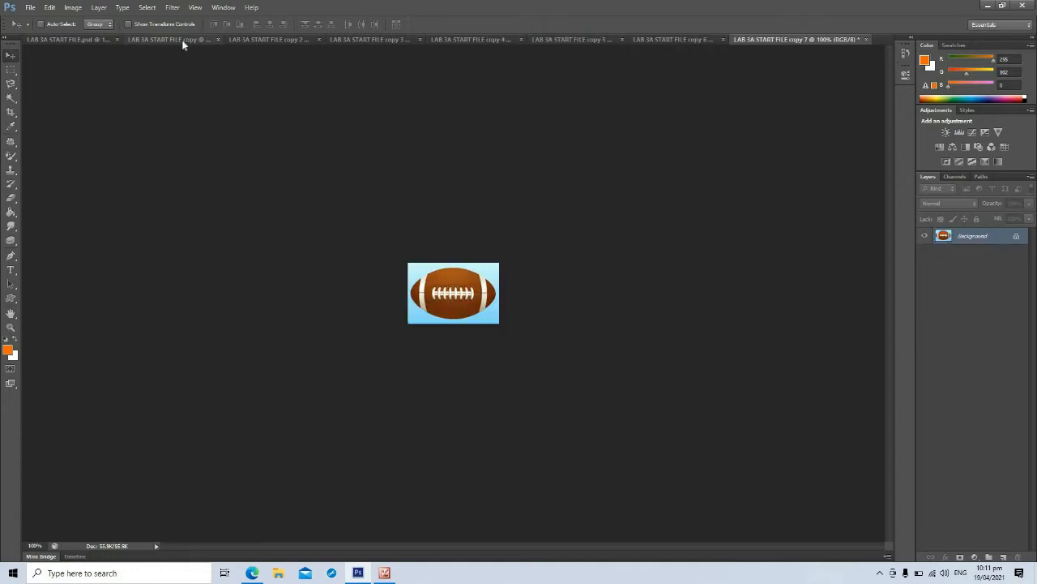
left_click(189, 41)
left_click(340, 40)
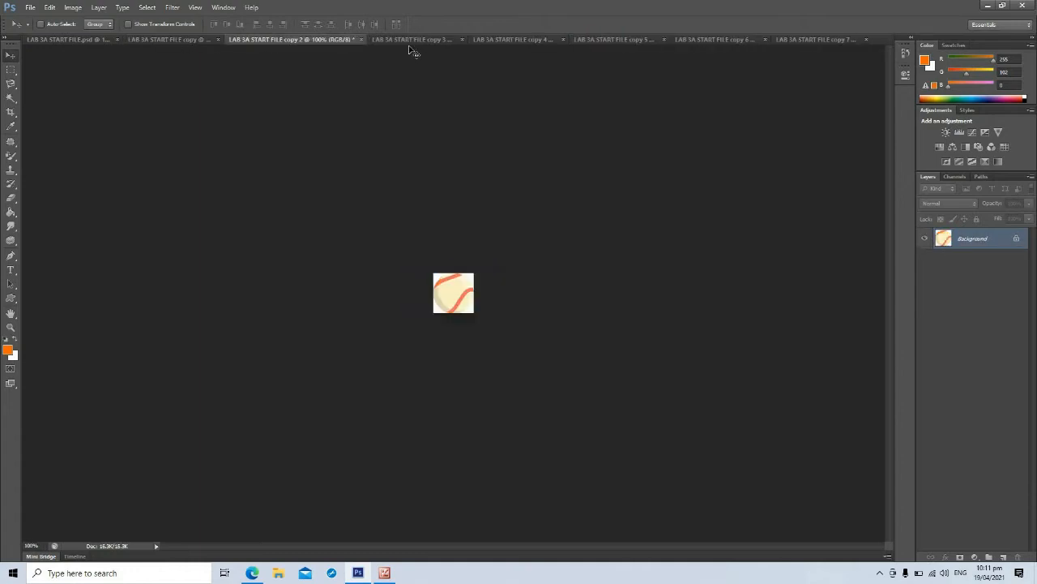
key("ctrl+Tab")
key("ctrl+Tab")
key("ctrl+Tab")
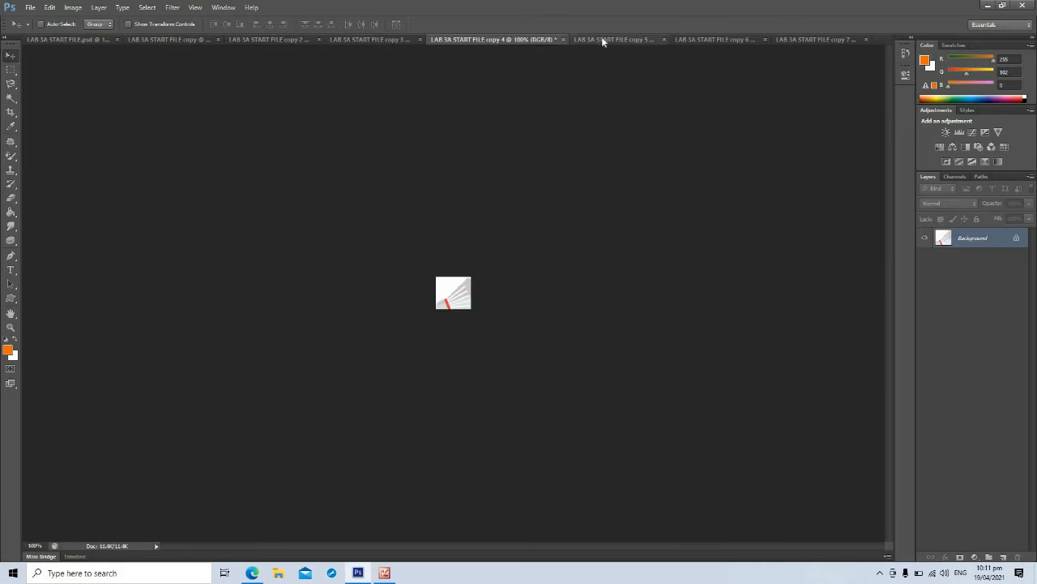
key("ctrl+Tab")
key("ctrl+Tab")
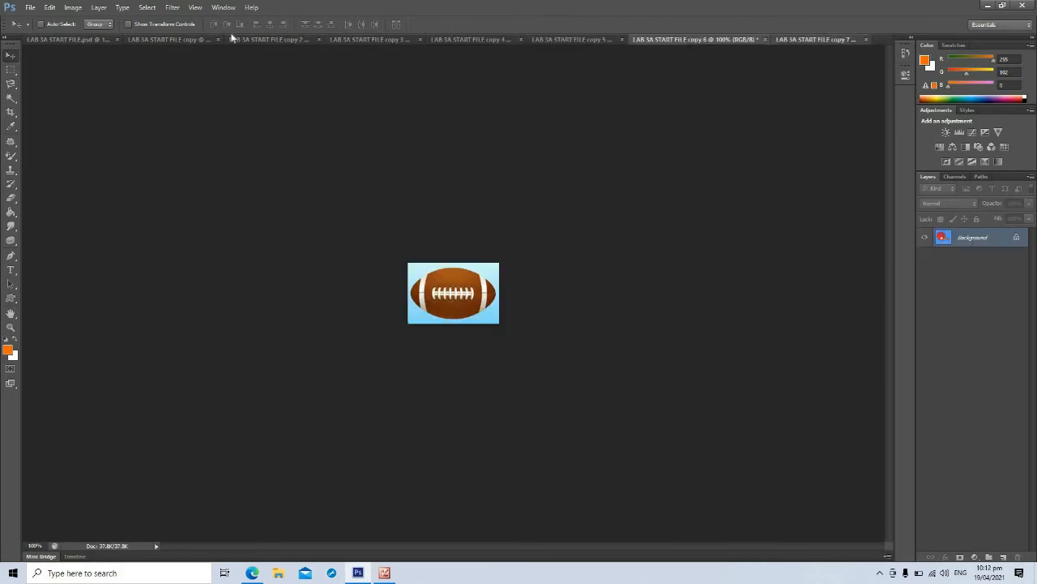
left_click(173, 40)
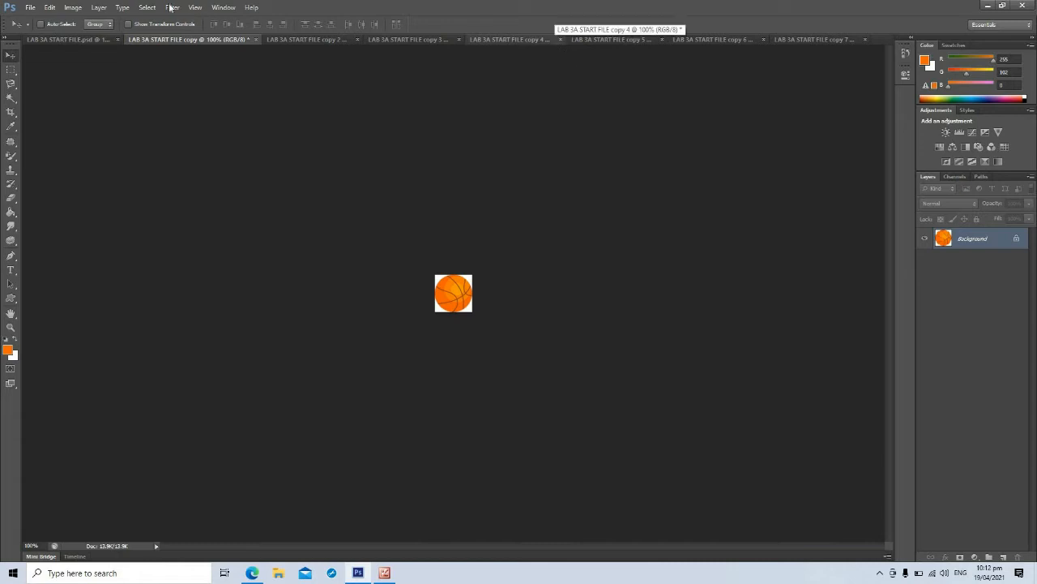
left_click(78, 39)
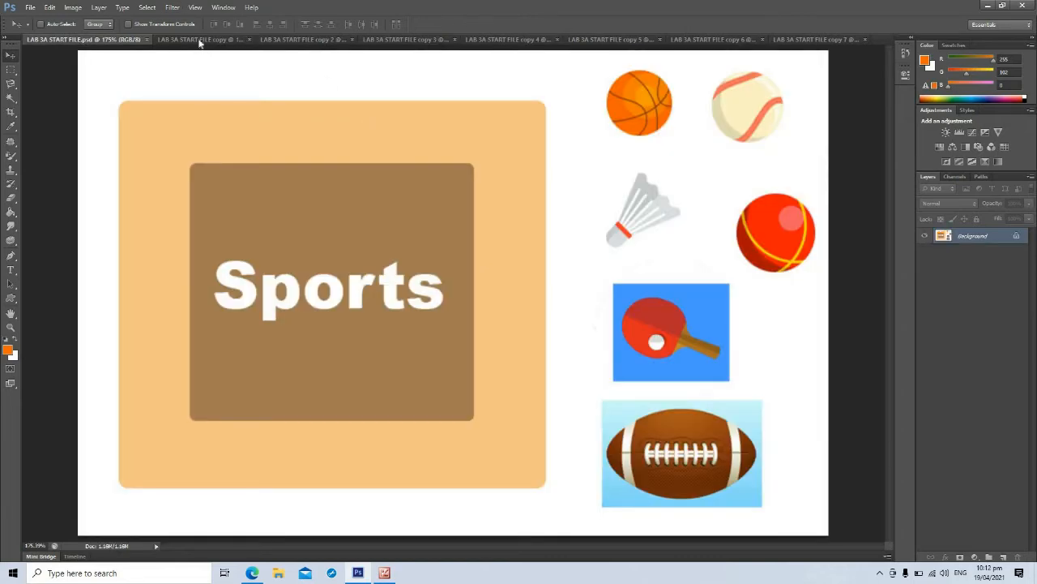
left_click(241, 39)
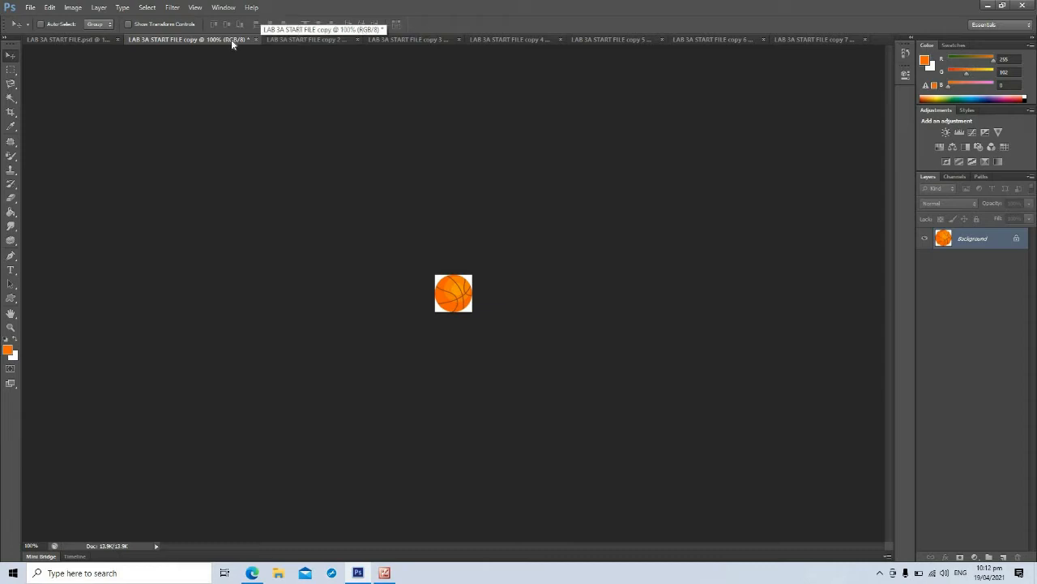
Close all seven separated LAB 3A START FILE copies without saving, keeping only the original document open.
left_click(256, 39)
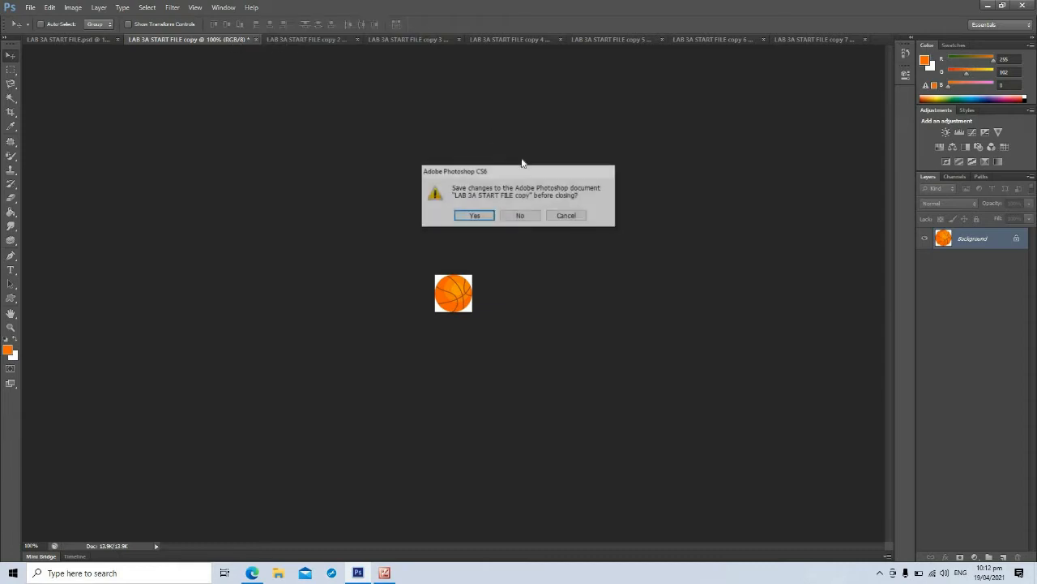
key("n")
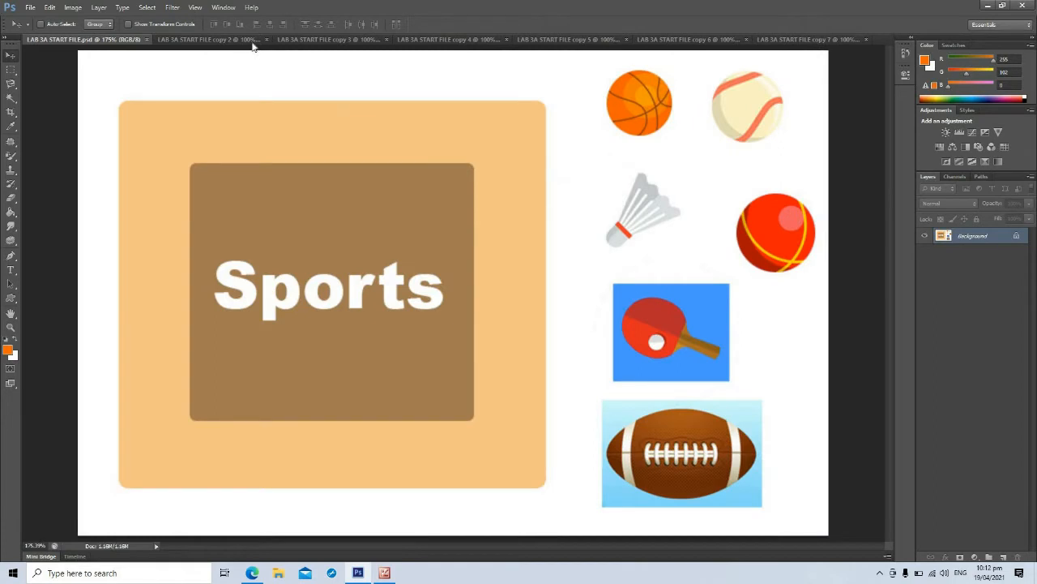
left_click(277, 40)
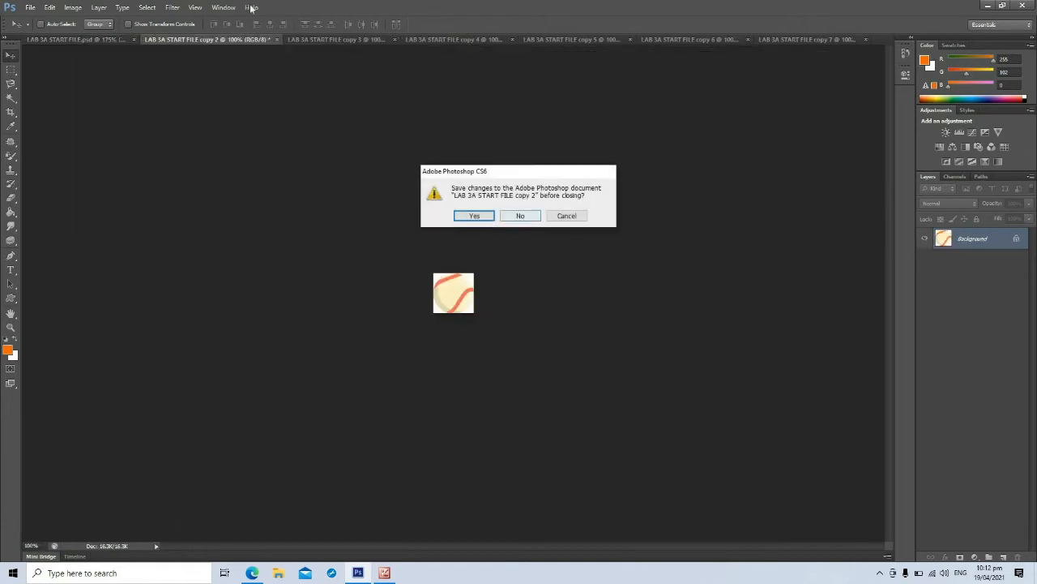
key("n")
left_click(292, 39)
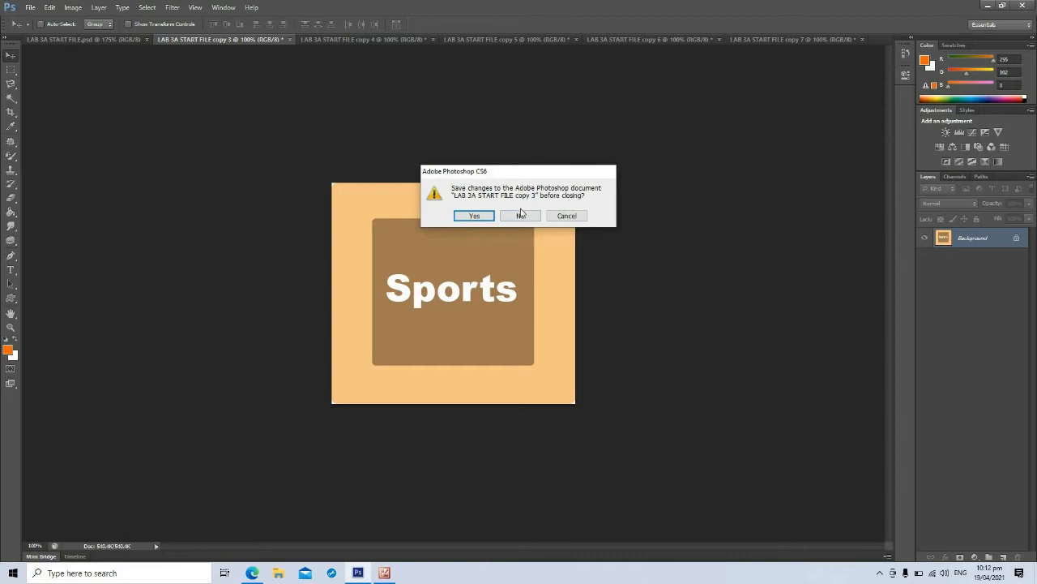
left_click(521, 215)
left_click(291, 40)
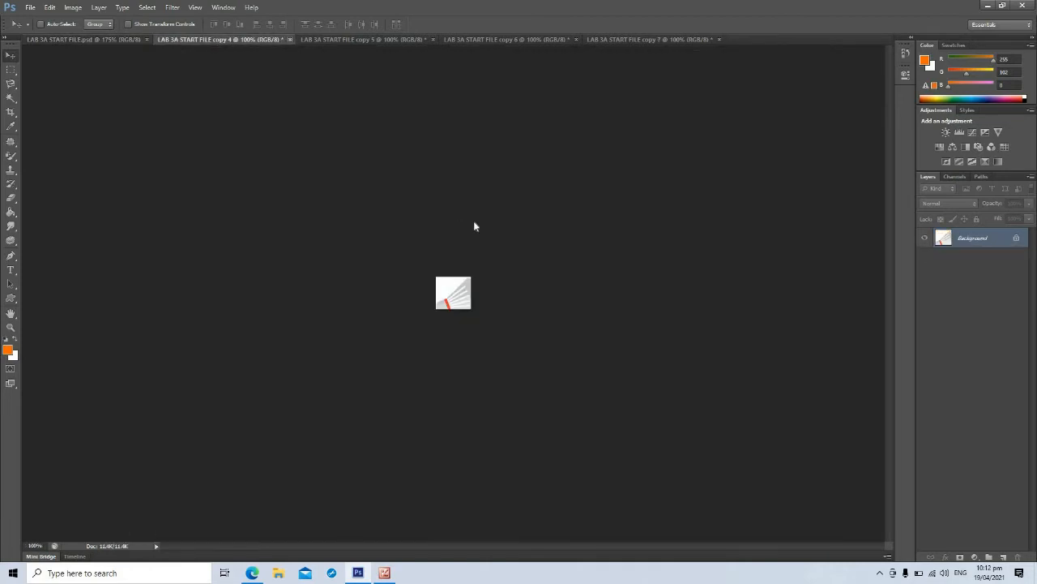
key("n")
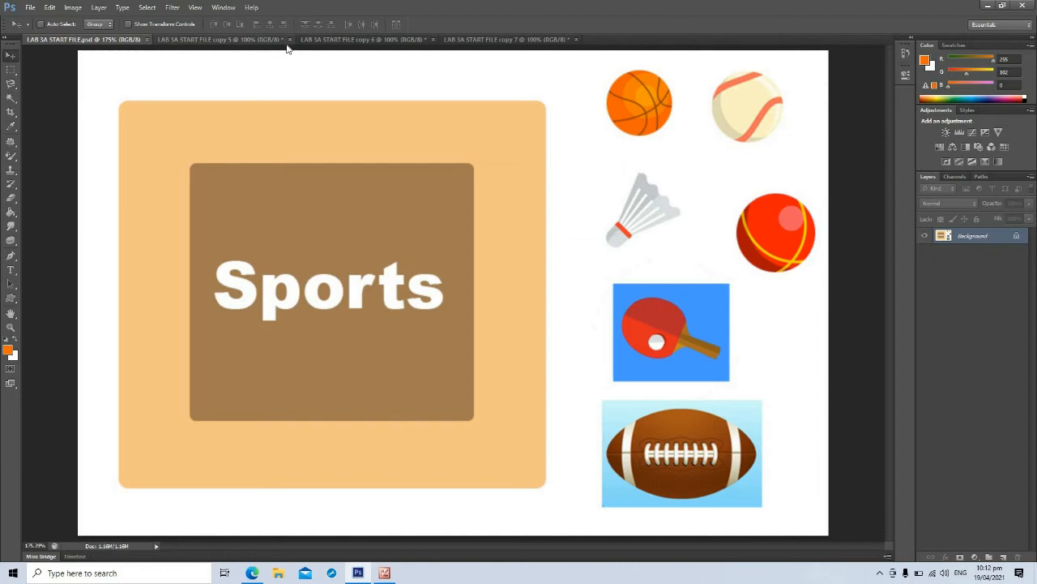
left_click(291, 39)
left_click(289, 40)
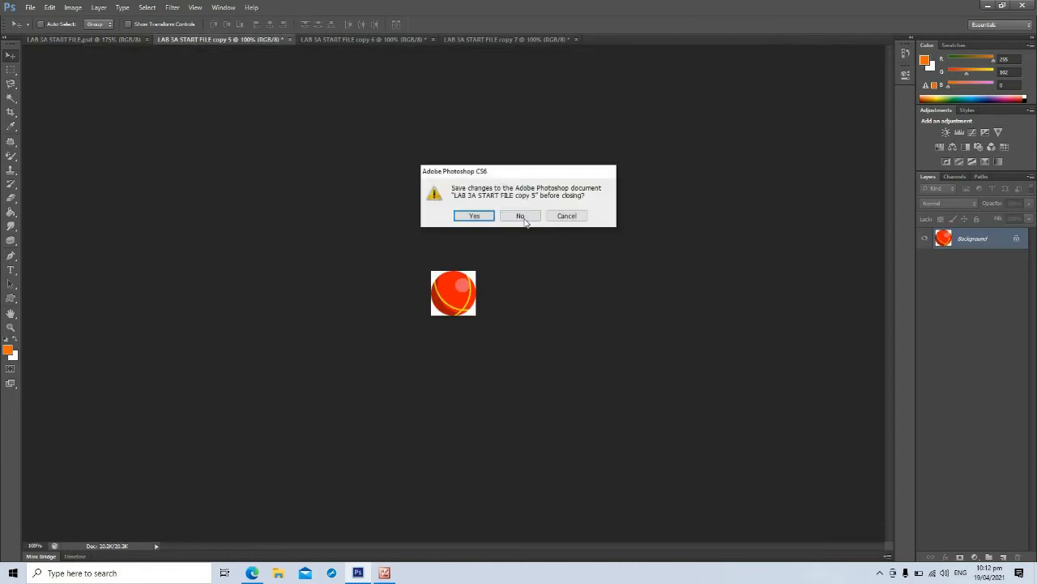
key("n")
left_click(290, 40)
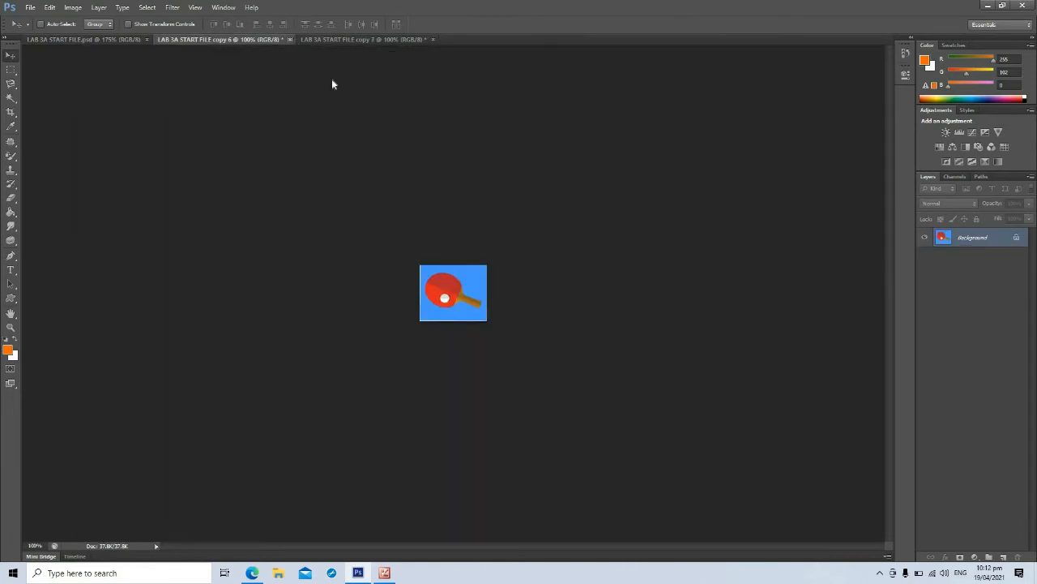
key("n")
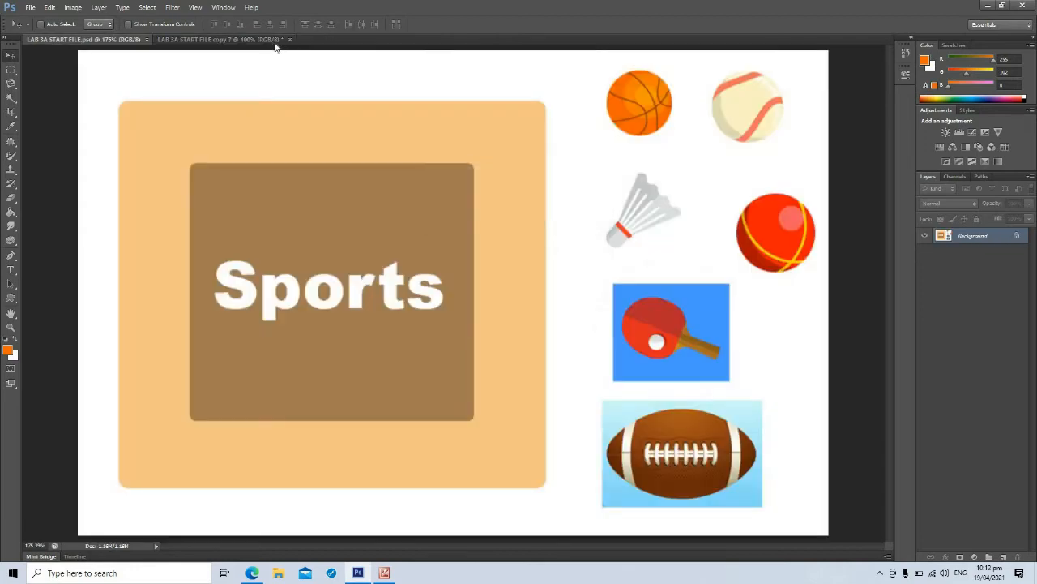
left_click(278, 42)
left_click(290, 39)
key("n")
Select a rectangular area across the upper half of the Sports panel, extending into its orange border.
left_click(11, 71)
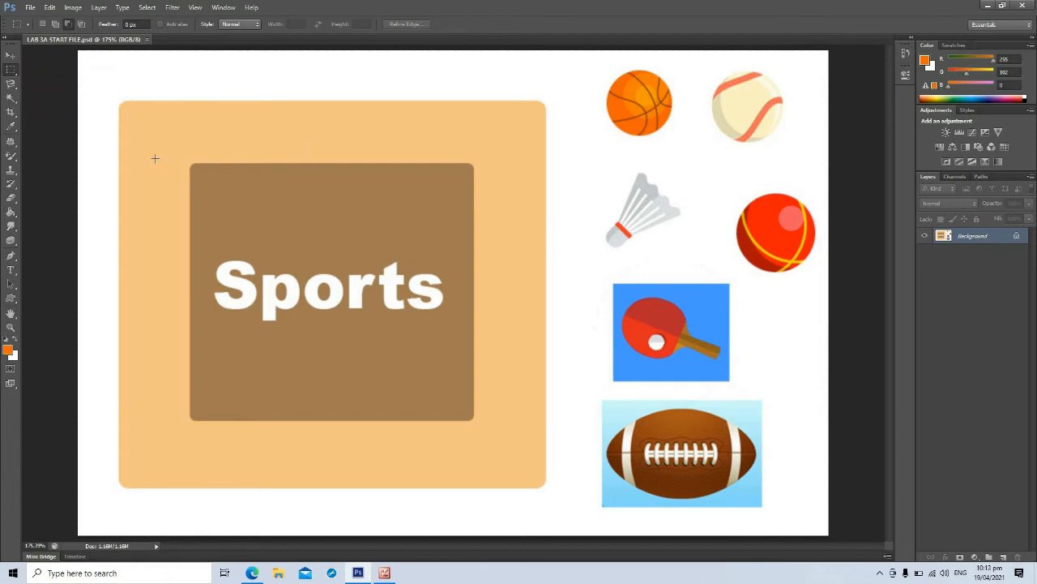
left_click_drag(153, 135, 501, 284)
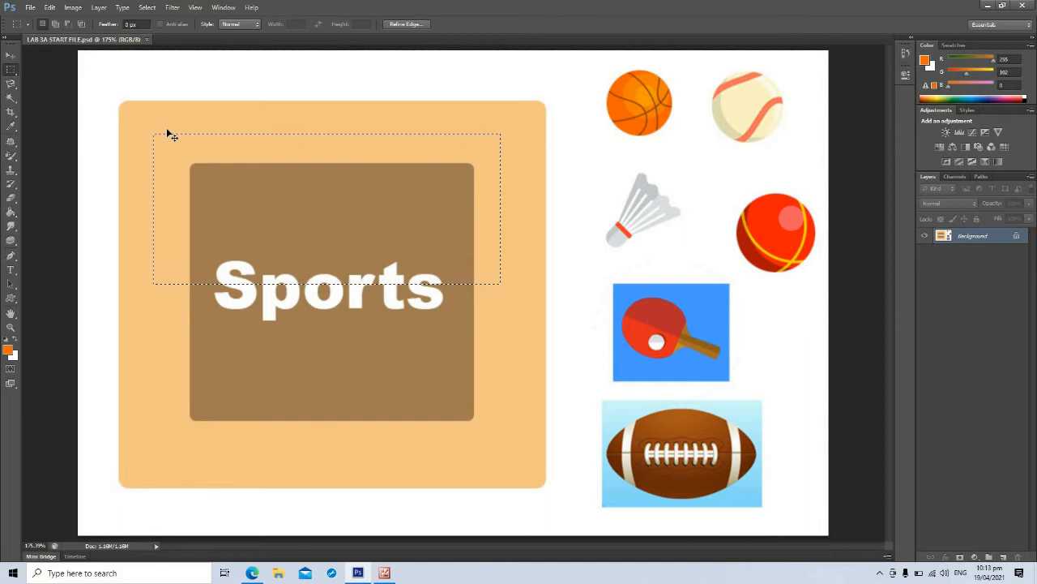
left_click(186, 161)
left_click_drag(163, 130, 528, 298)
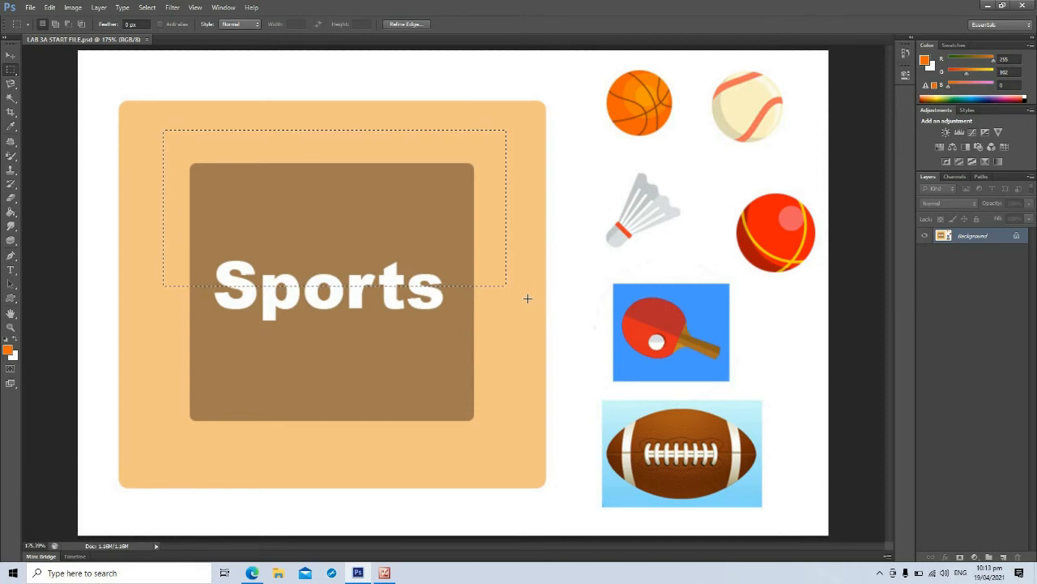
Fill the rectangular selection with the Background Color, and undo the fill and deselect.
key("shift+F5")
left_click(509, 176)
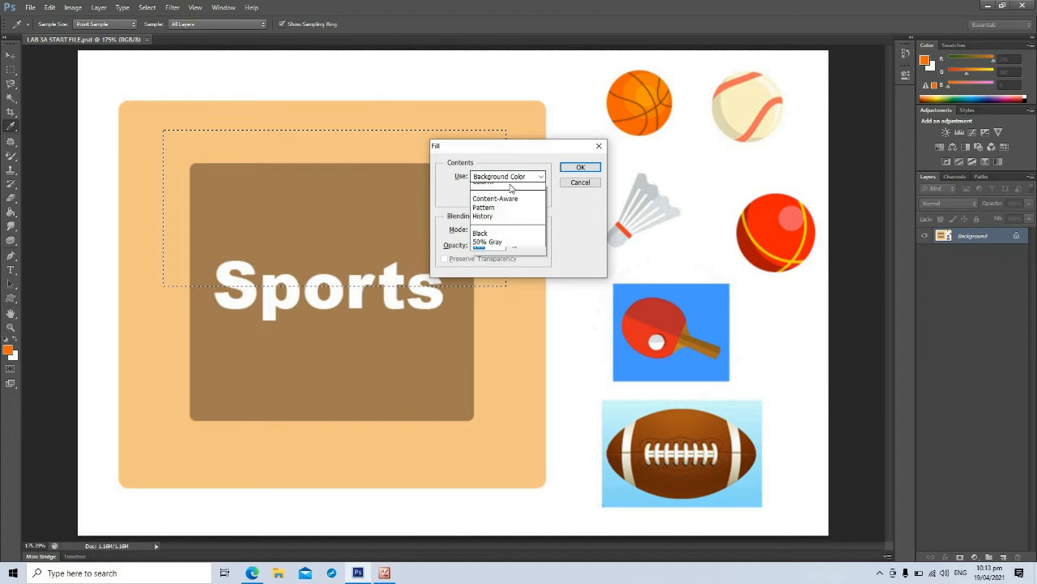
left_click(511, 188)
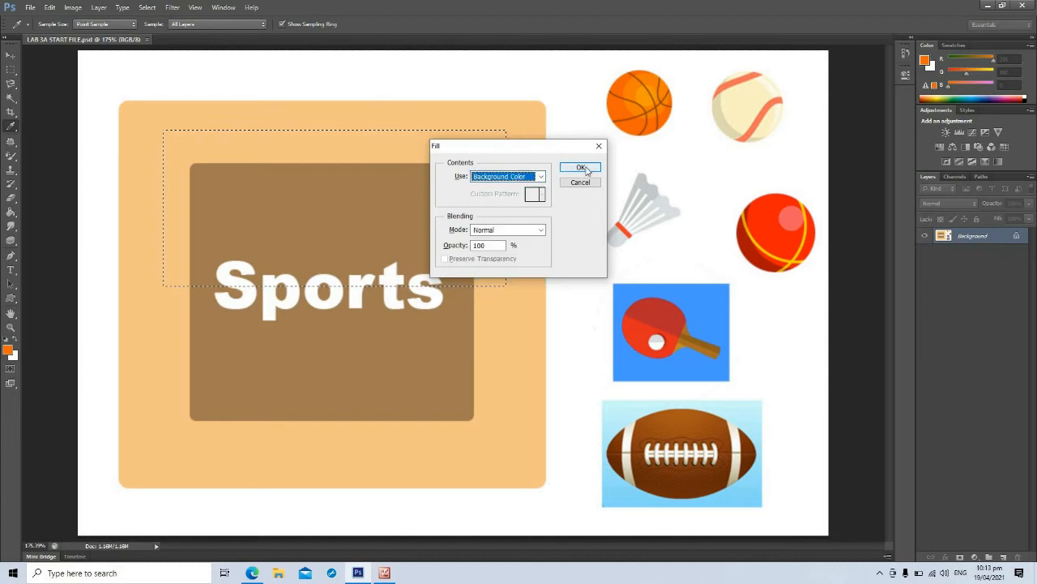
left_click(581, 168)
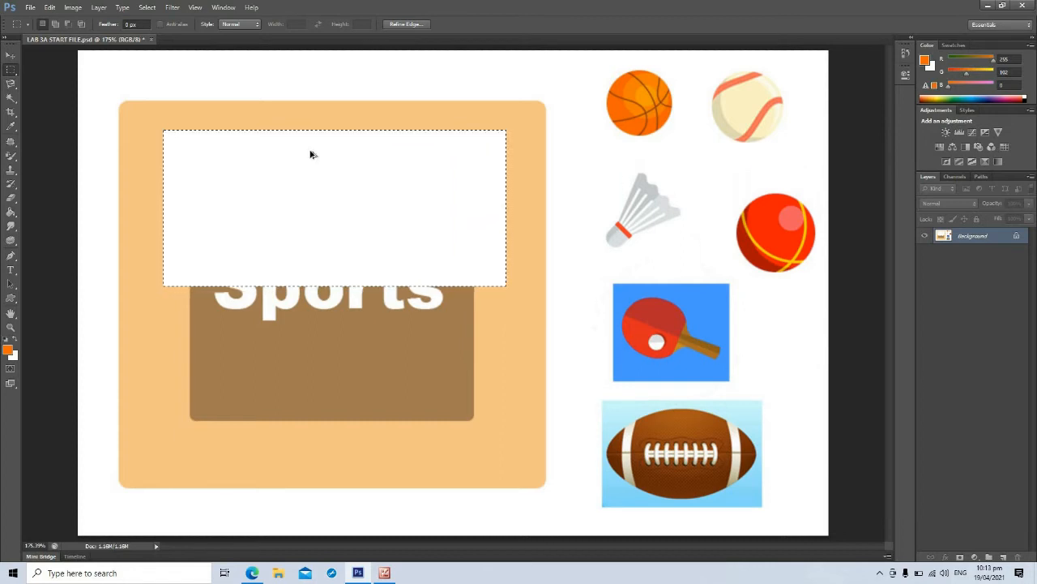
key("ctrl+z")
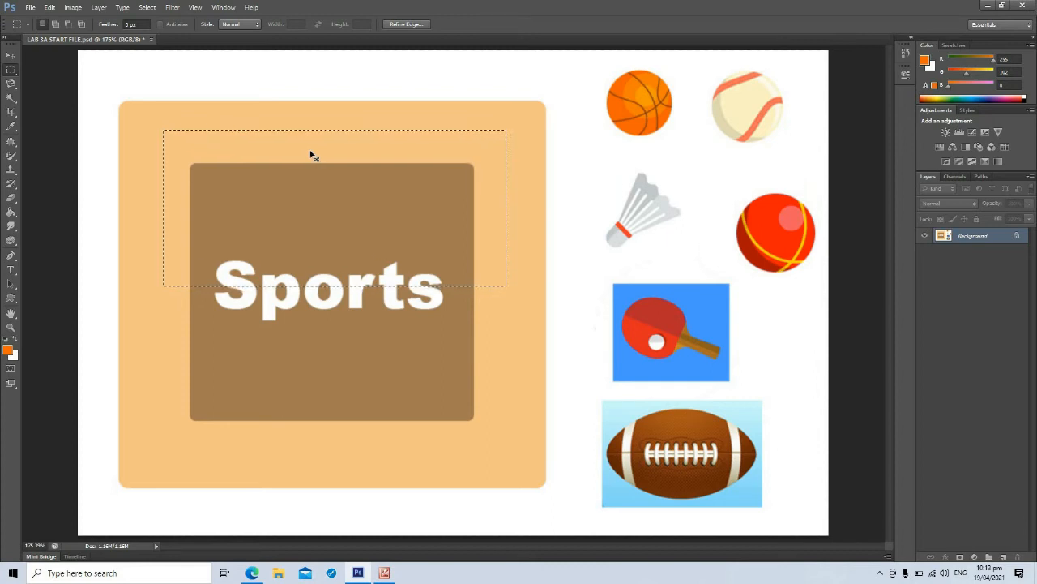
key("ctrl+d")
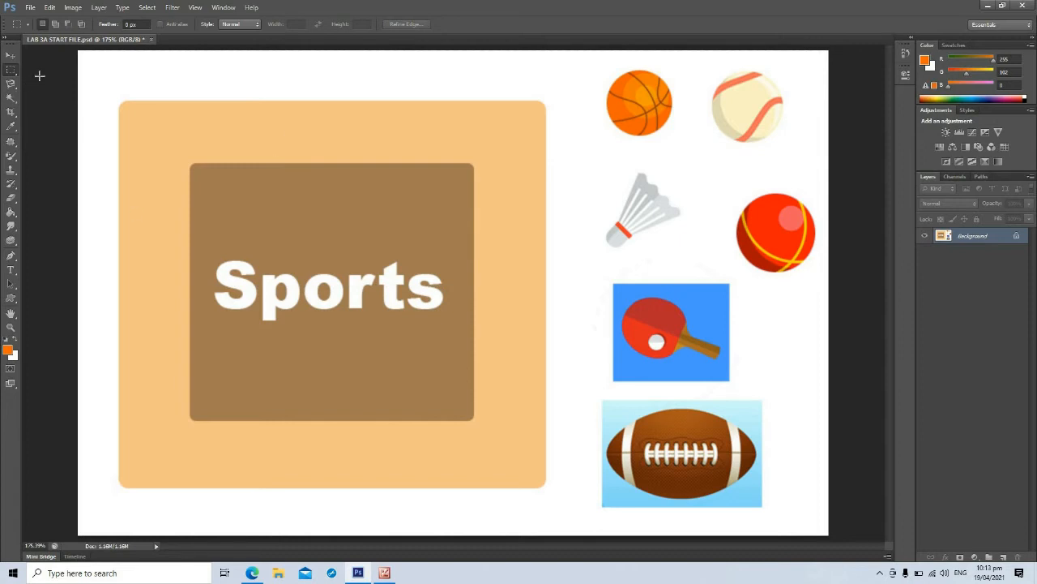
Draw an elliptical marquee selection over the top edge of the brown Sports panel, replacing the first ellipse attempt.
left_click_drag(11, 70, 58, 81)
left_click_drag(216, 149, 478, 235)
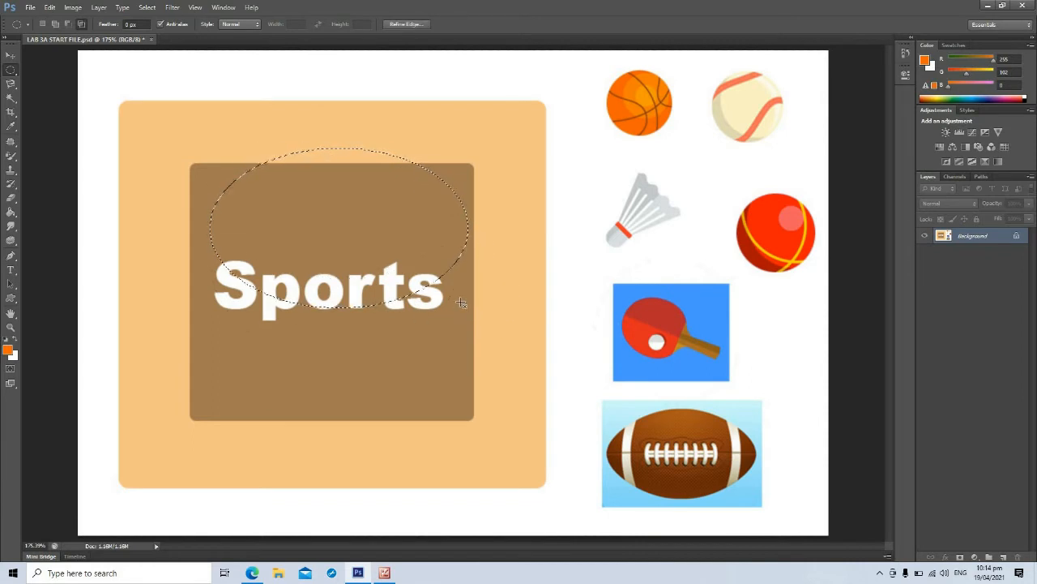
key("ctrl+d")
left_click_drag(224, 114, 460, 239)
Fill the elliptical selection with the background color, and undo the fill and deselect.
key("shift+BackSpace")
key("Return")
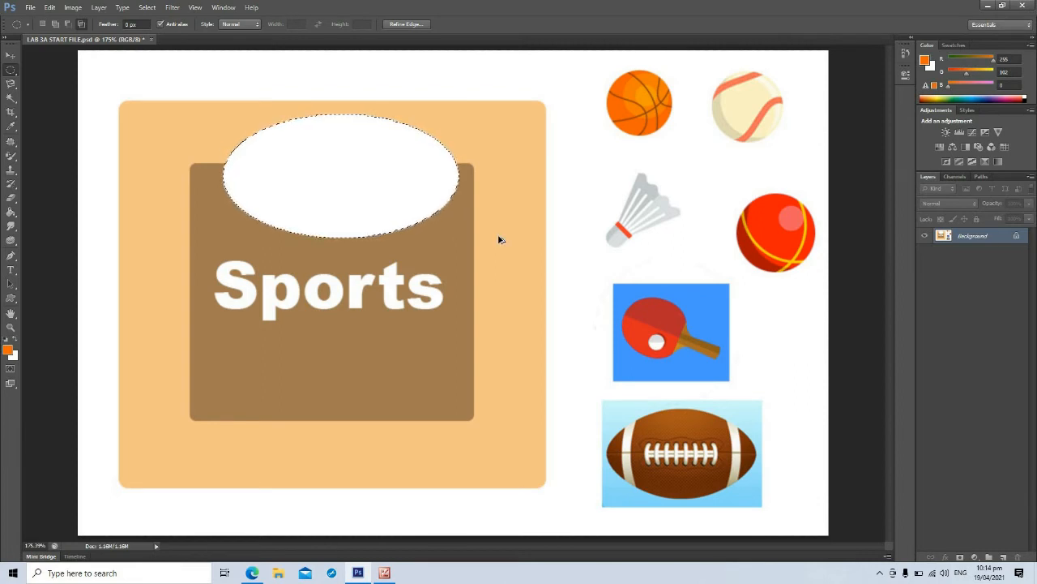
key("ctrl+z")
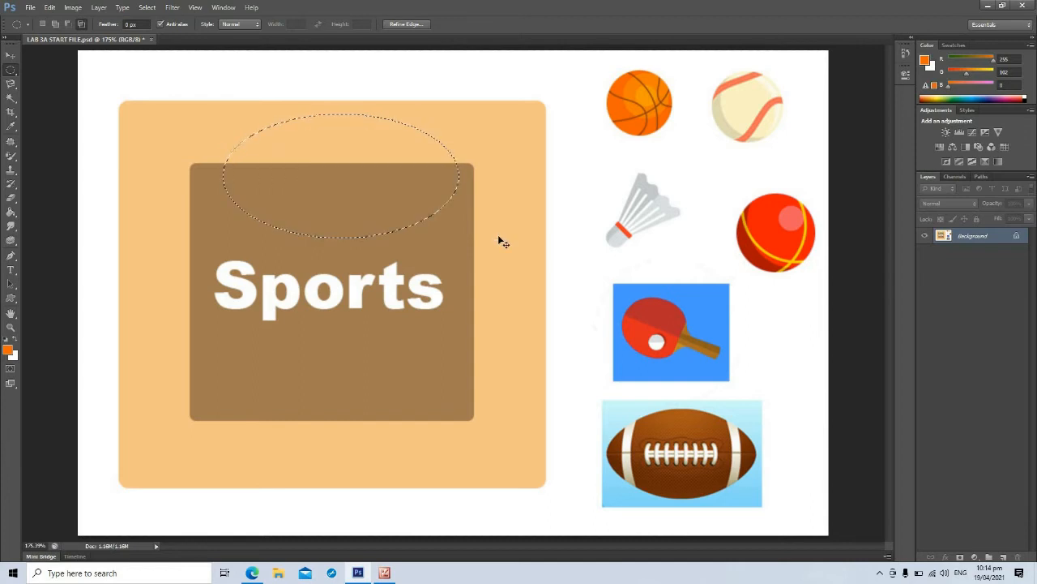
key("ctrl+d")
Place a Single Row Marquee selection across the orange border above the brown Sports panel, replacing the first row selection.
right_click(11, 70)
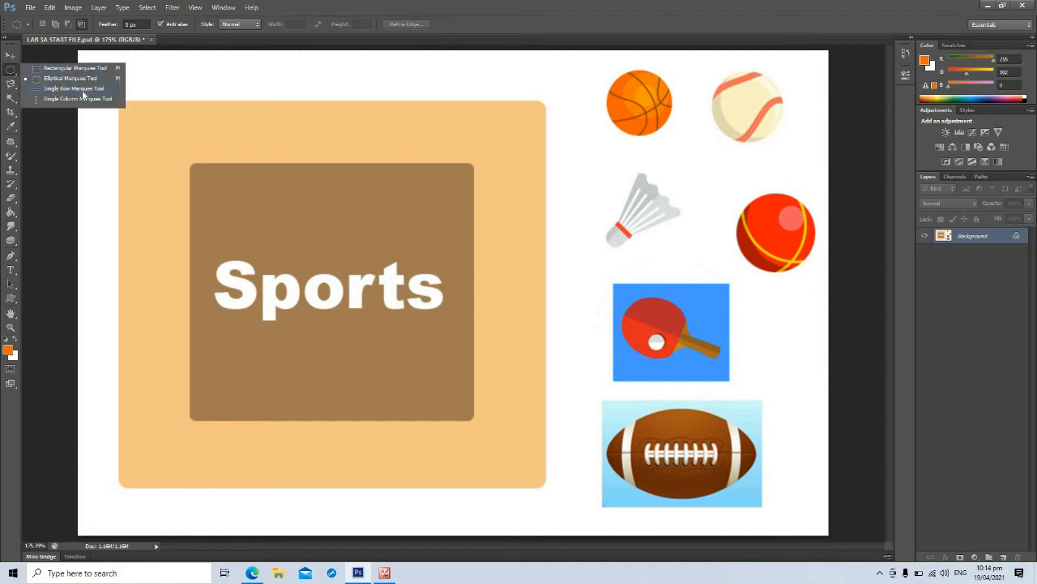
left_click(82, 90)
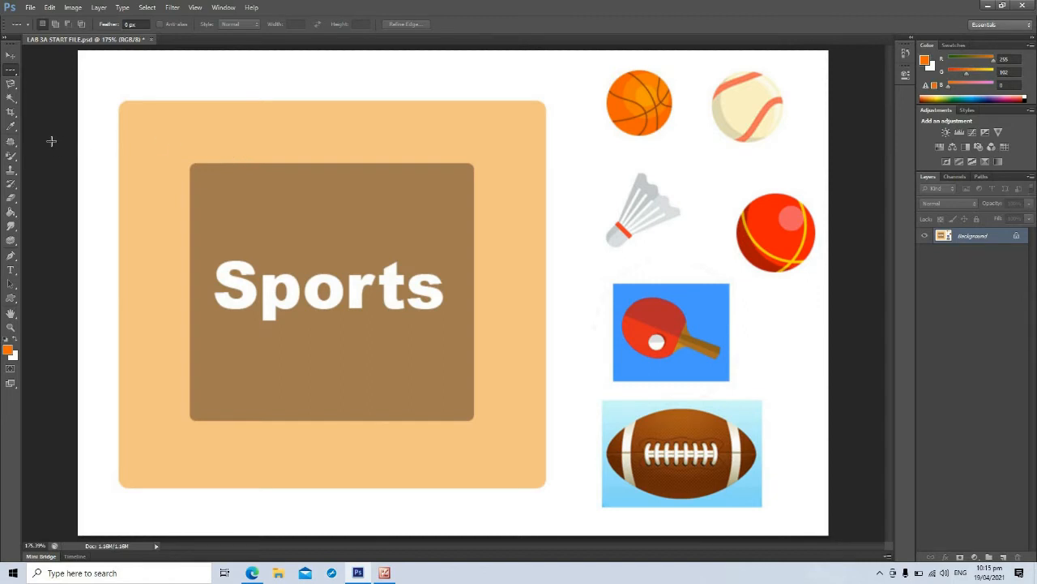
left_click_drag(311, 144, 421, 139)
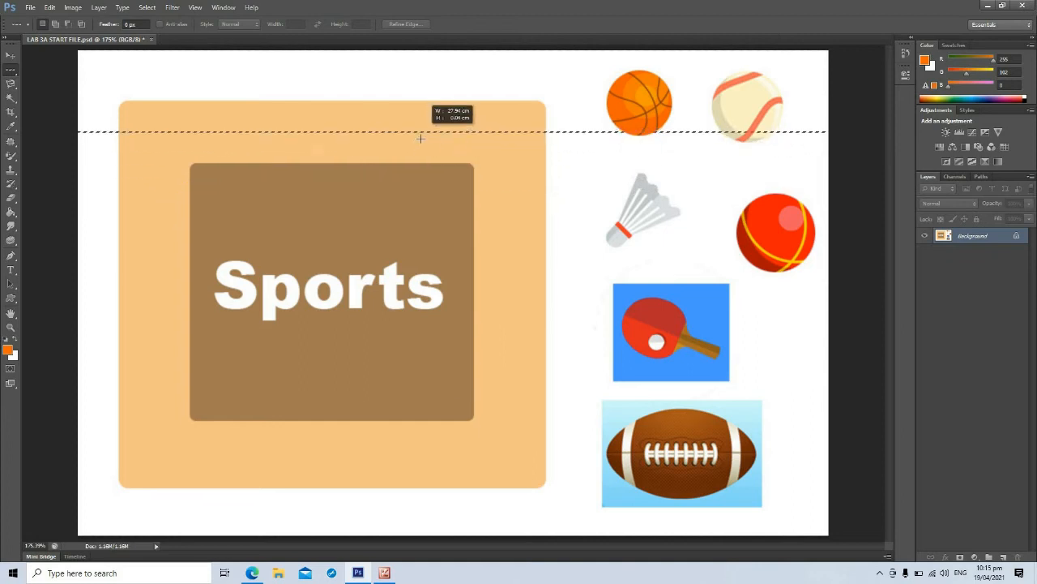
left_click_drag(246, 150, 149, 142)
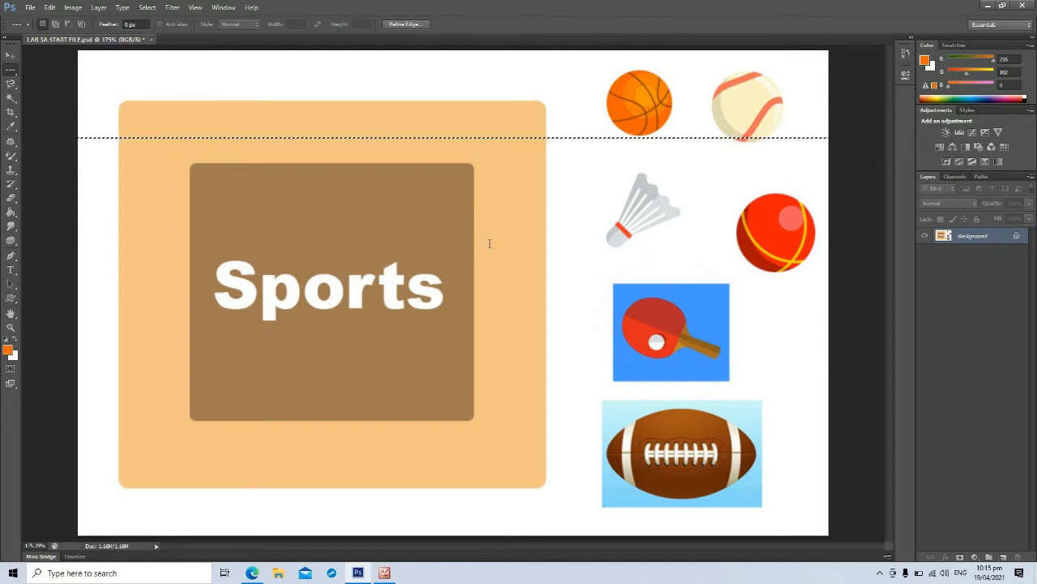
Fill the single-row selection with the background color and deselect it.
key("shift+F5")
key("Escape")
key("m")
key("ctrl+d")
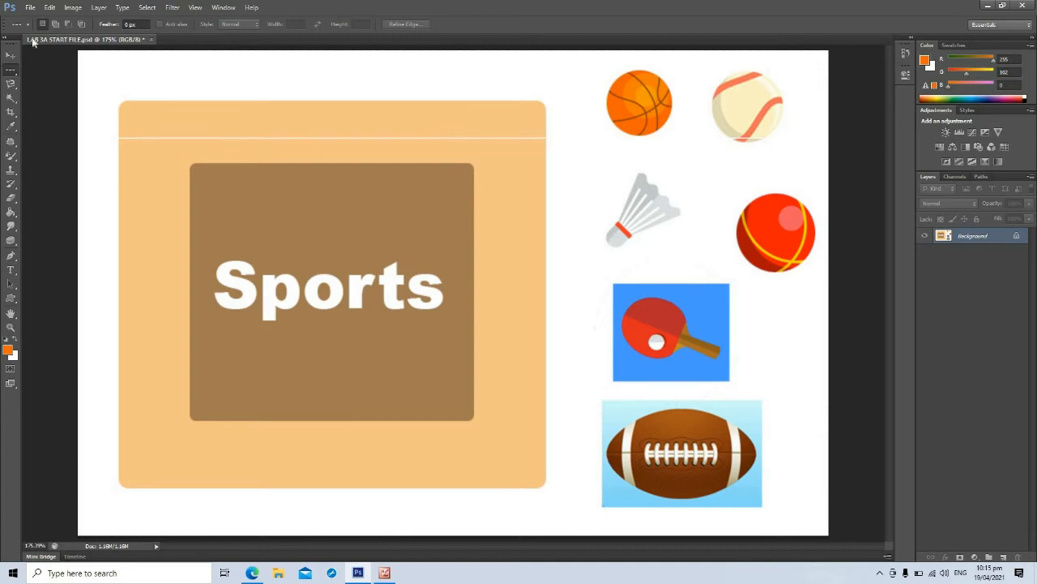
Place a Single Column Marquee selection through the orange border just right of the brown Sports panel.
left_click(15, 69)
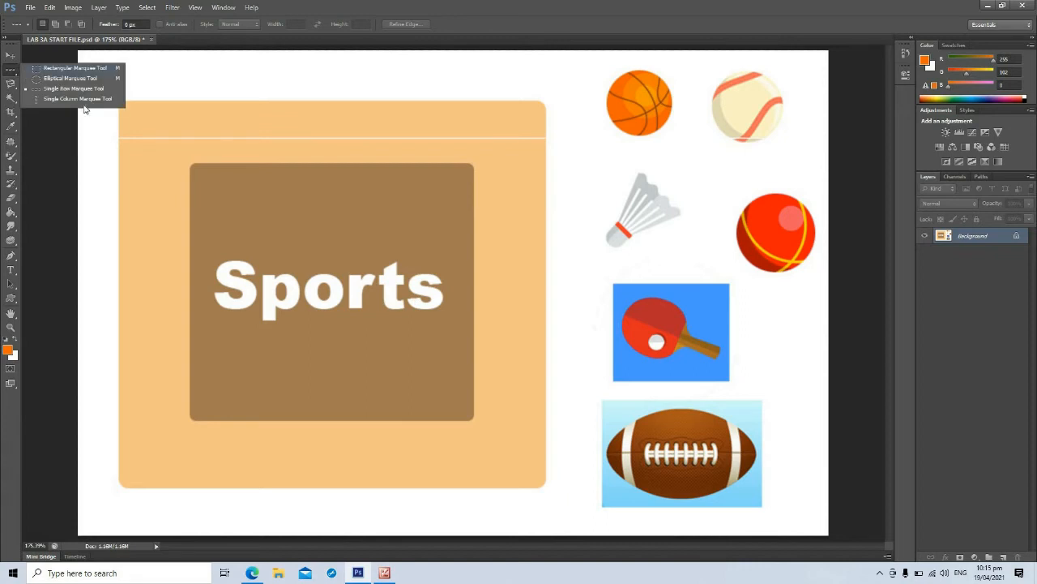
left_click(88, 100)
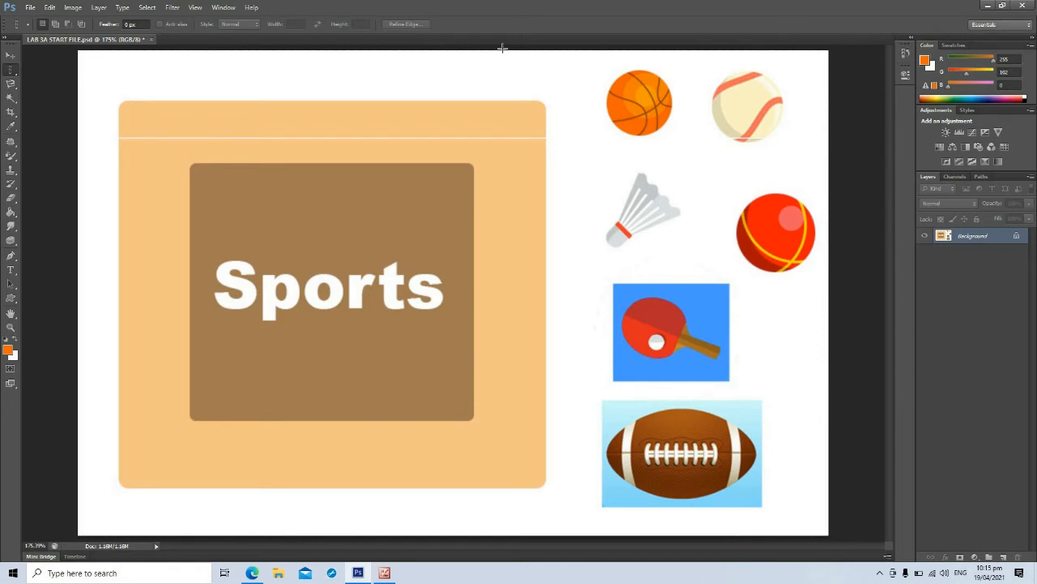
left_click_drag(505, 81, 497, 290)
Fill the single-column selection with the background color and deselect it.
key("shift+F5")
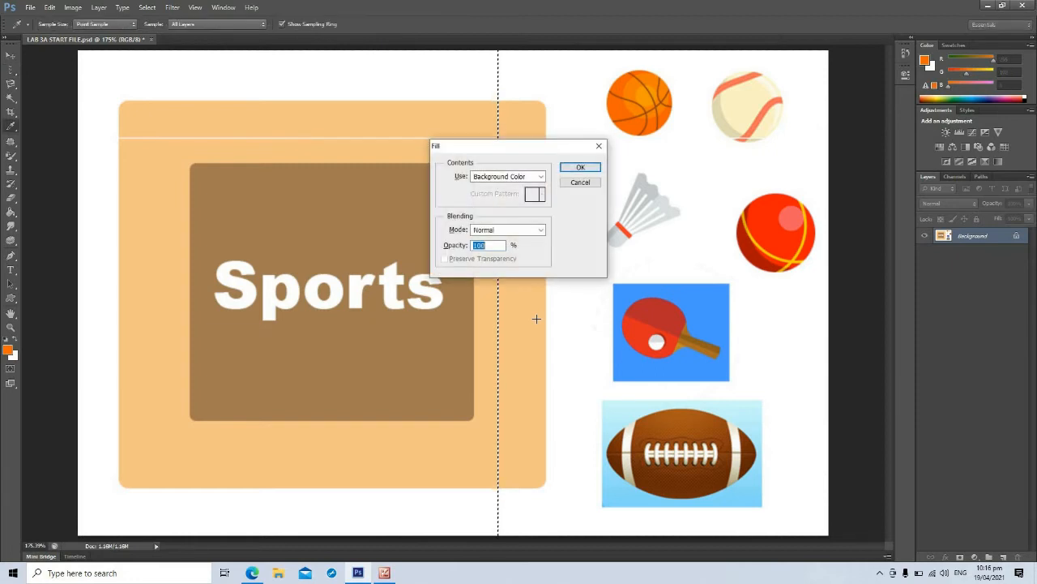
key("Escape")
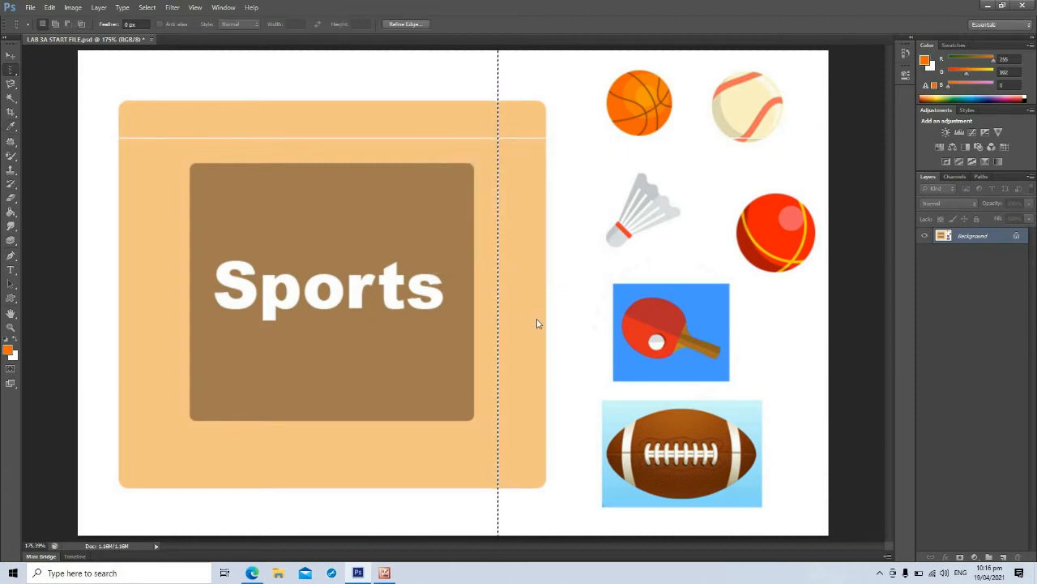
key("ctrl+BackSpace")
key("ctrl+d")
Undo the column and row fills and clear the remaining row selection.
right_click(8, 74)
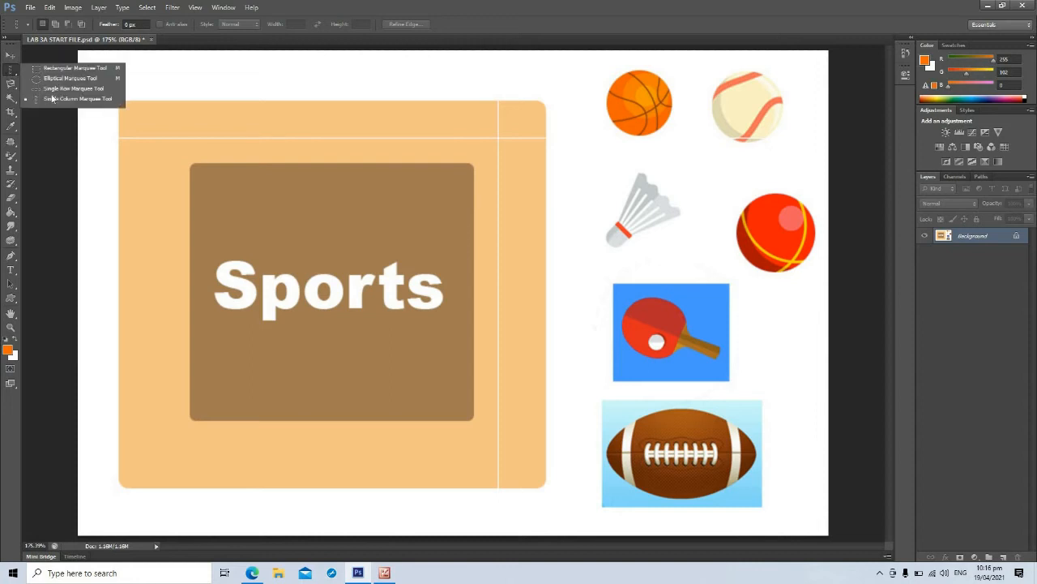
left_click(13, 71)
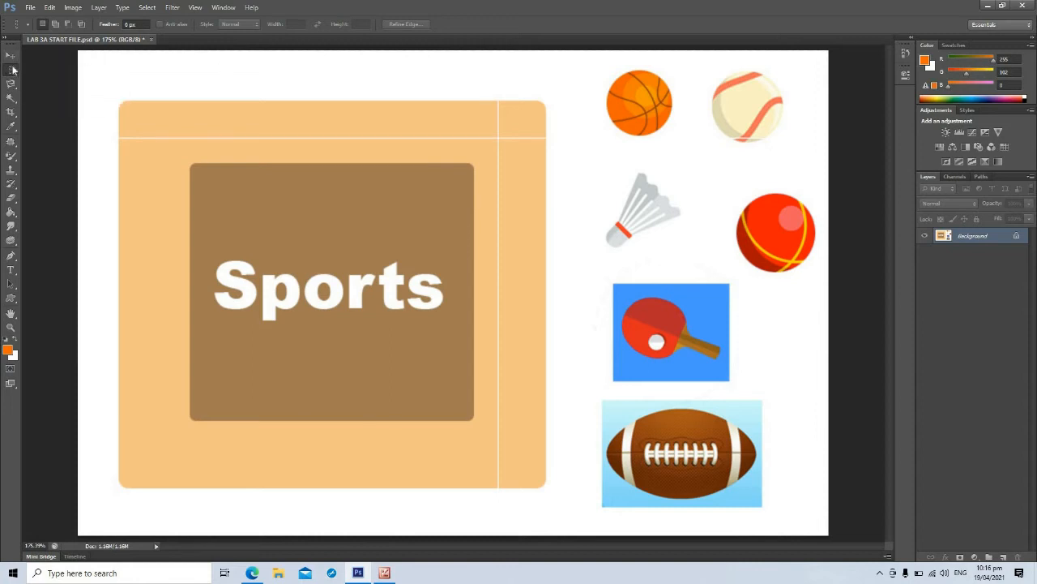
key("ctrl+d")
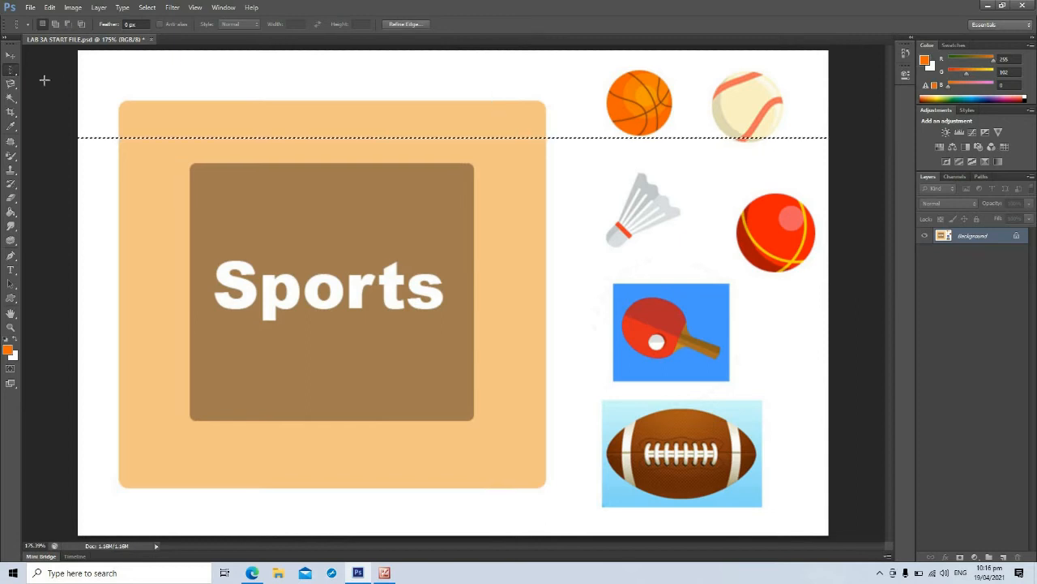
key("ctrl+d")
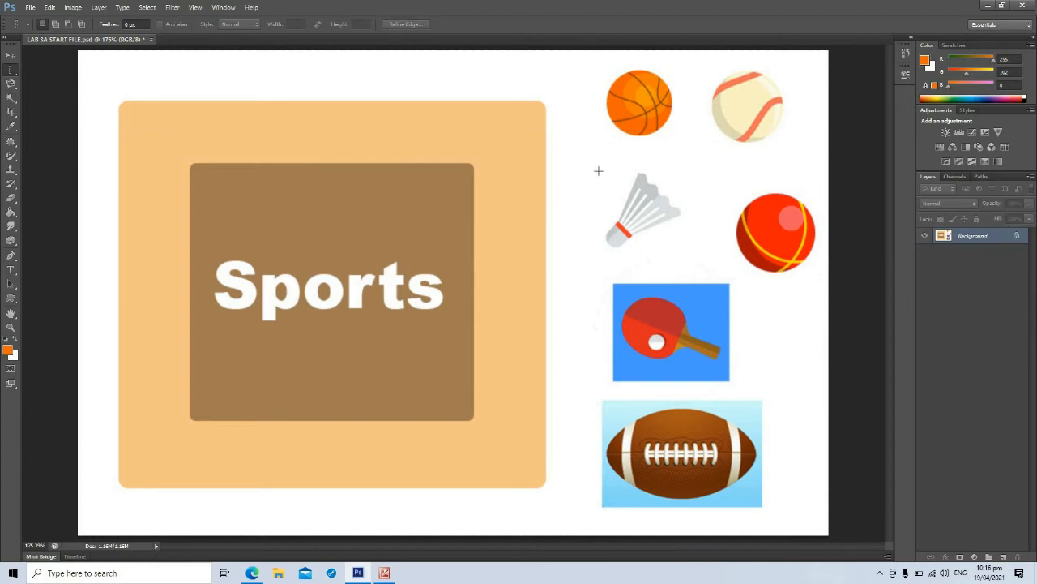
Draw a Rectangular Marquee selection over the upper-left corner of the brown Sports panel, extending into its orange border.
left_click(11, 69)
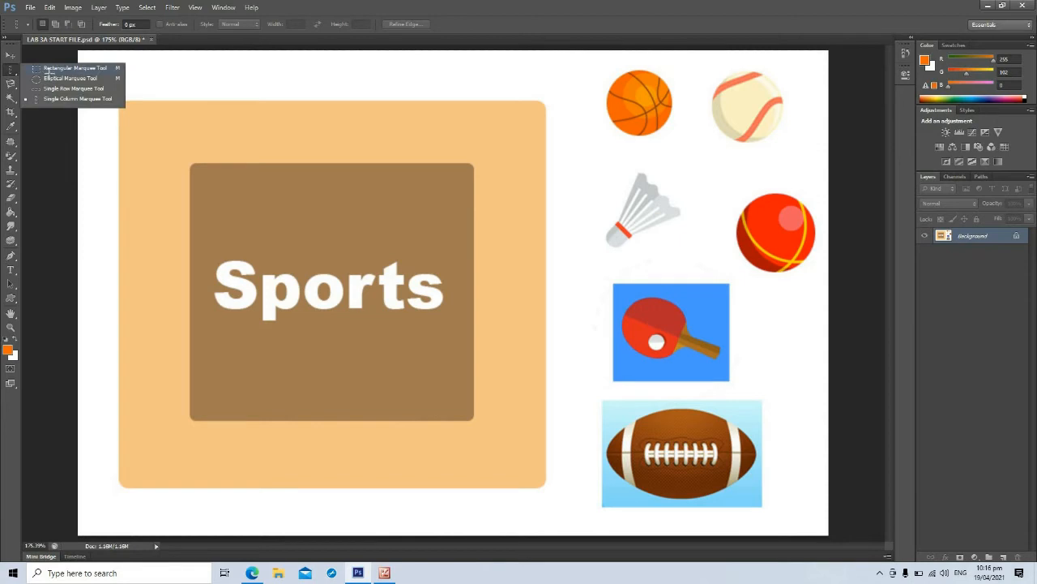
left_click(50, 69)
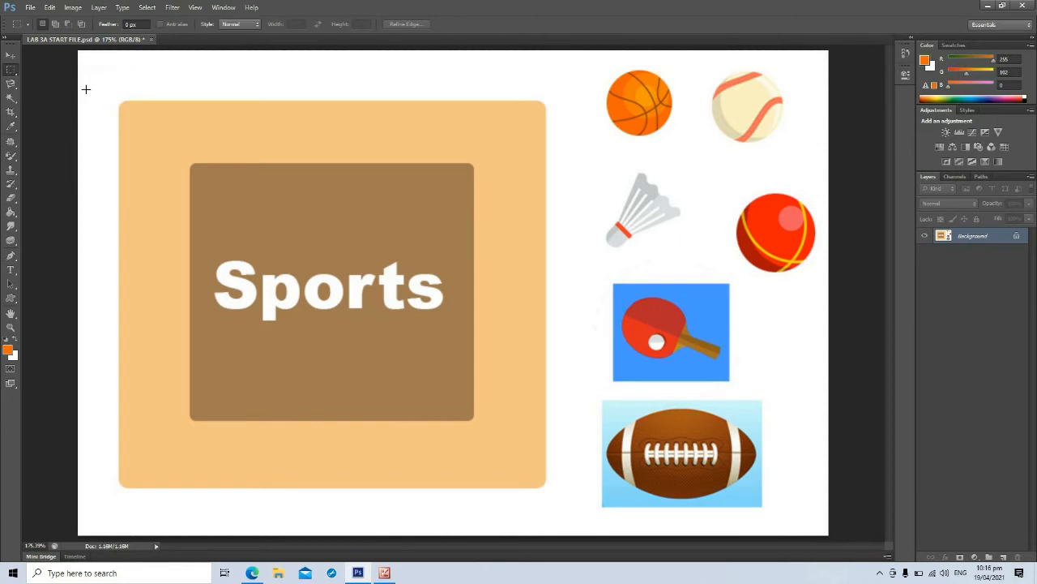
left_click(10, 70)
left_click(67, 70)
left_click_drag(165, 132, 412, 249)
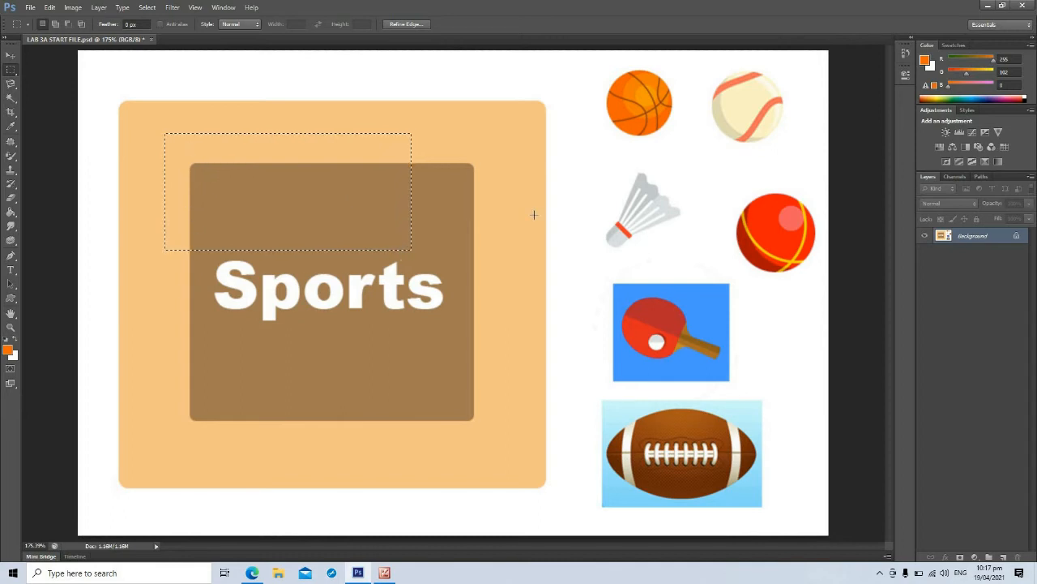
Fill the rectangular selection over the panel's upper-left corner with the background color, and undo the fill and deselect.
key("shift+BackSpace")
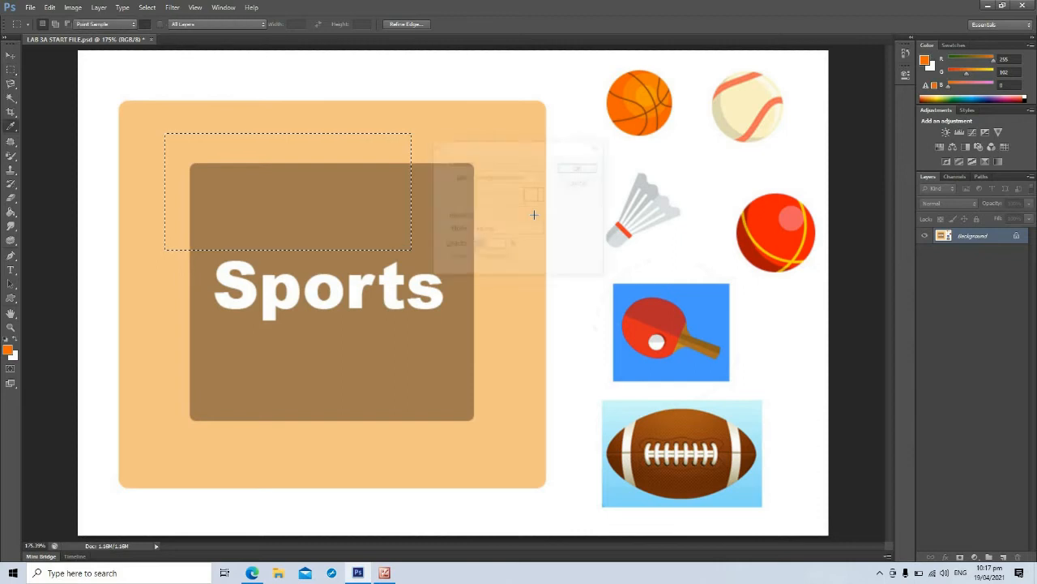
key("Return")
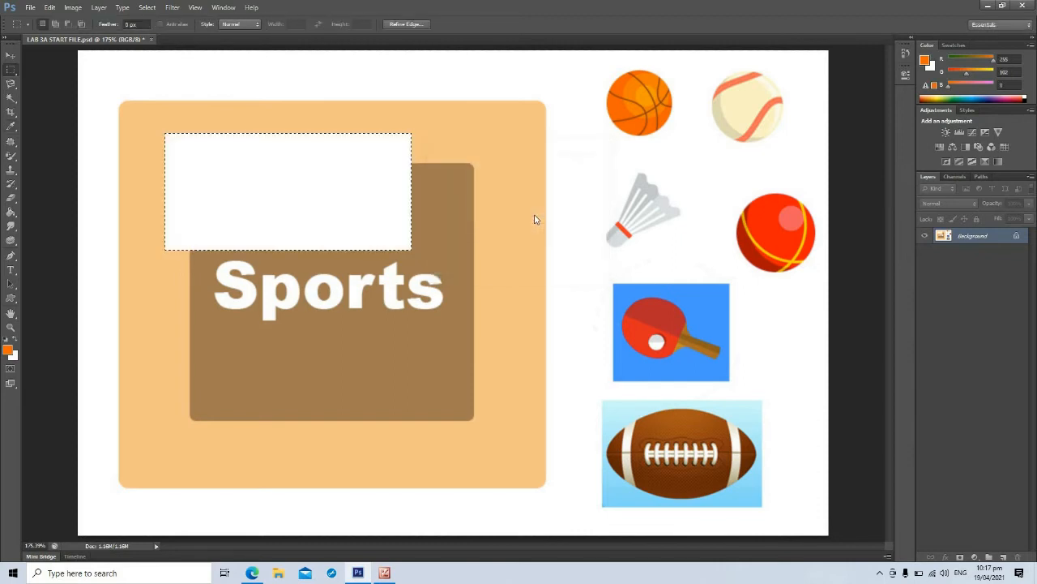
key("ctrl+d")
key("ctrl+alt+z")
key("ctrl+alt+z")
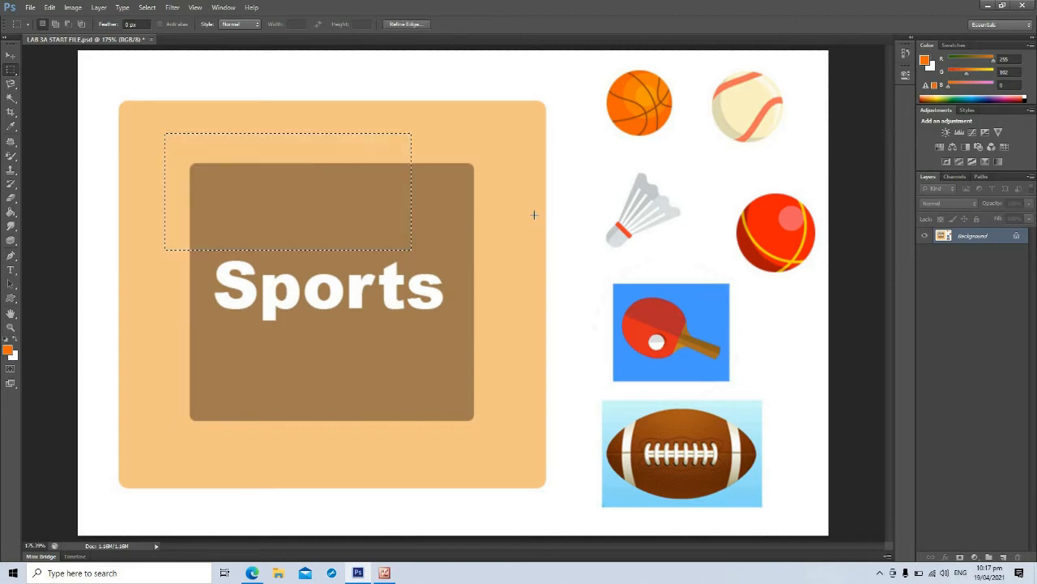
key("ctrl+d")
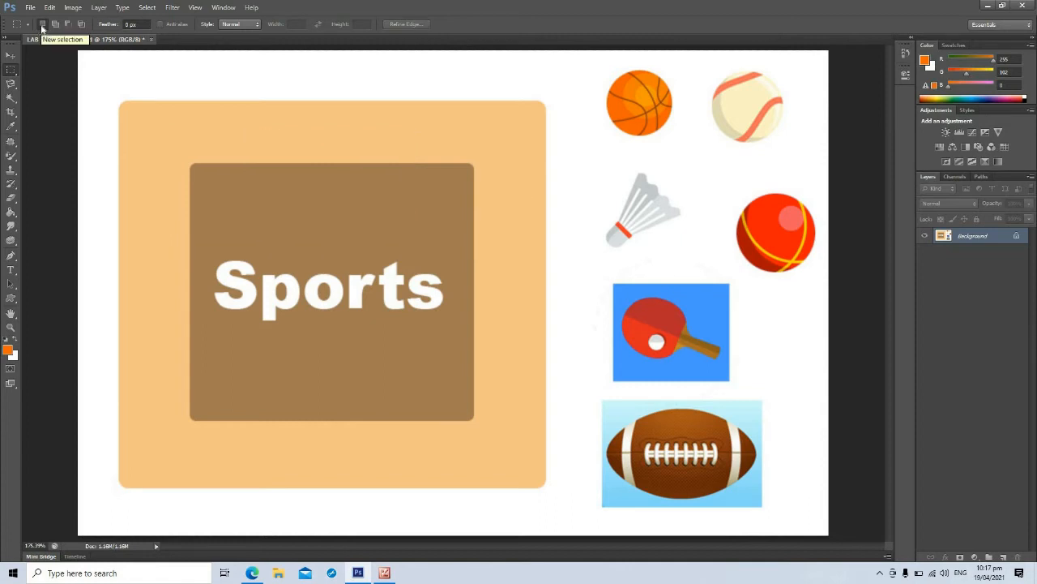
In New selection mode, alternately draw rectangles over the panel's upper-left and lower-right corners so each replaces the last, and deselect.
left_click_drag(143, 120, 339, 222)
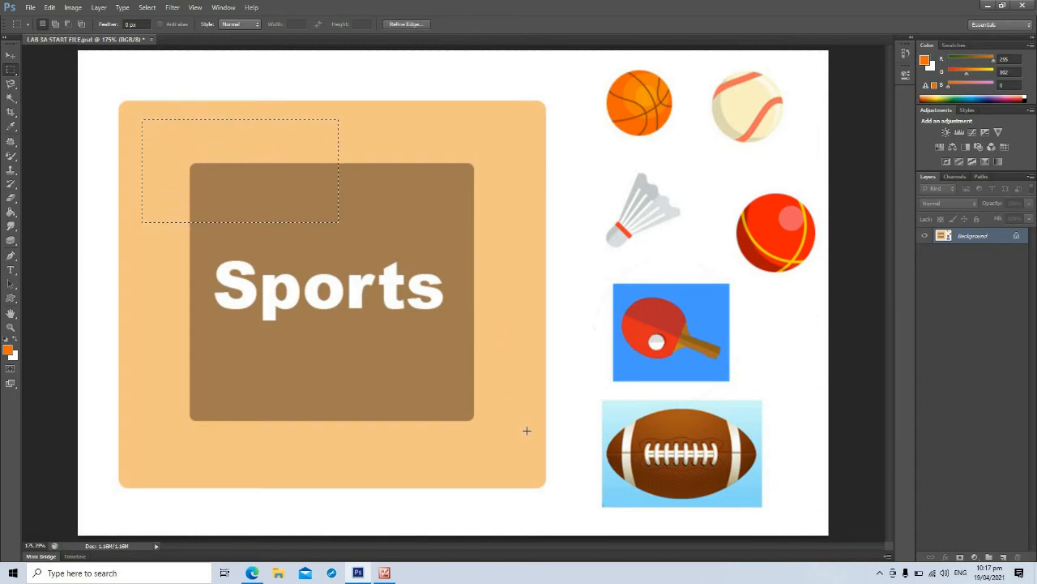
left_click_drag(282, 345, 502, 468)
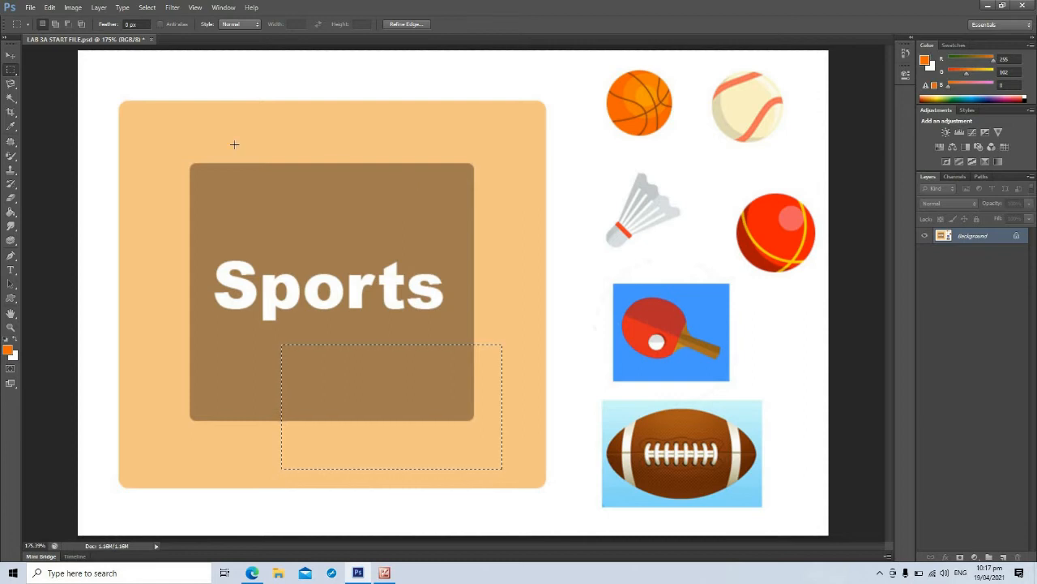
left_click(303, 206)
left_click_drag(143, 118, 350, 219)
left_click_drag(234, 334, 507, 466)
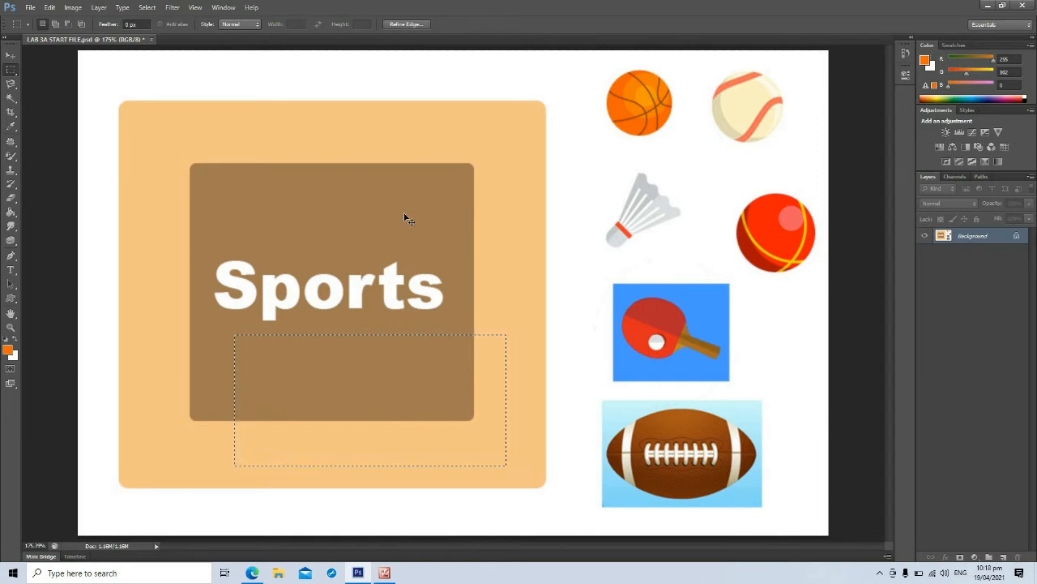
key("ctrl+d")
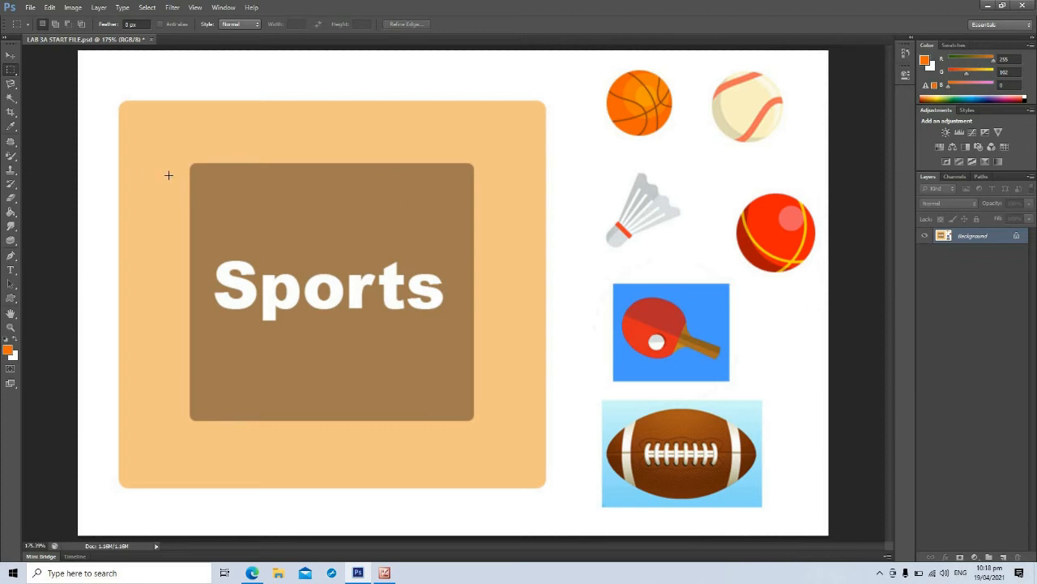
In Add to selection mode, combine overlapping rectangles at the panel's upper-left with a separate rectangle over its lower edge.
left_click(56, 26)
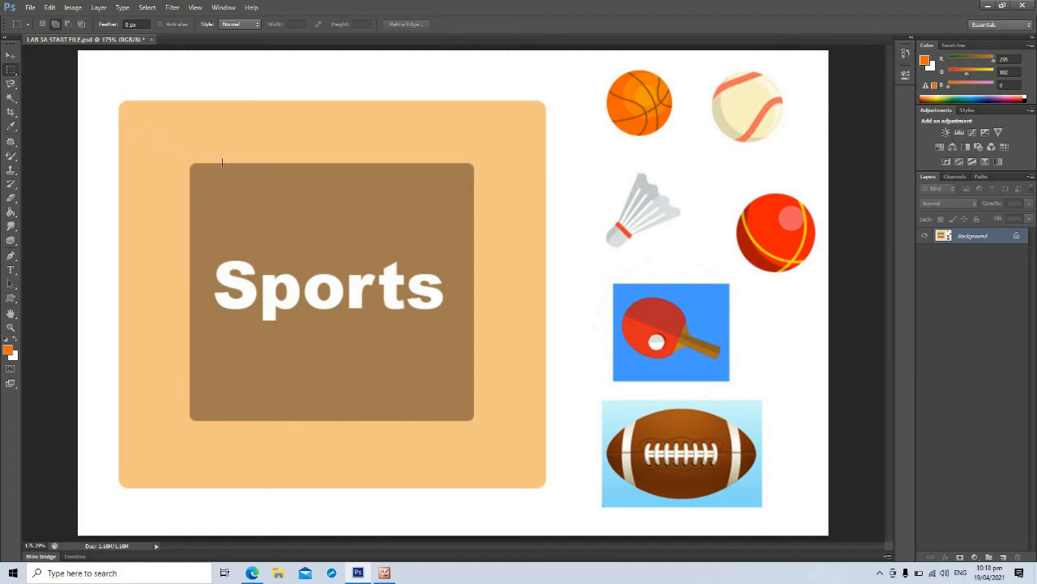
left_click_drag(139, 121, 304, 194)
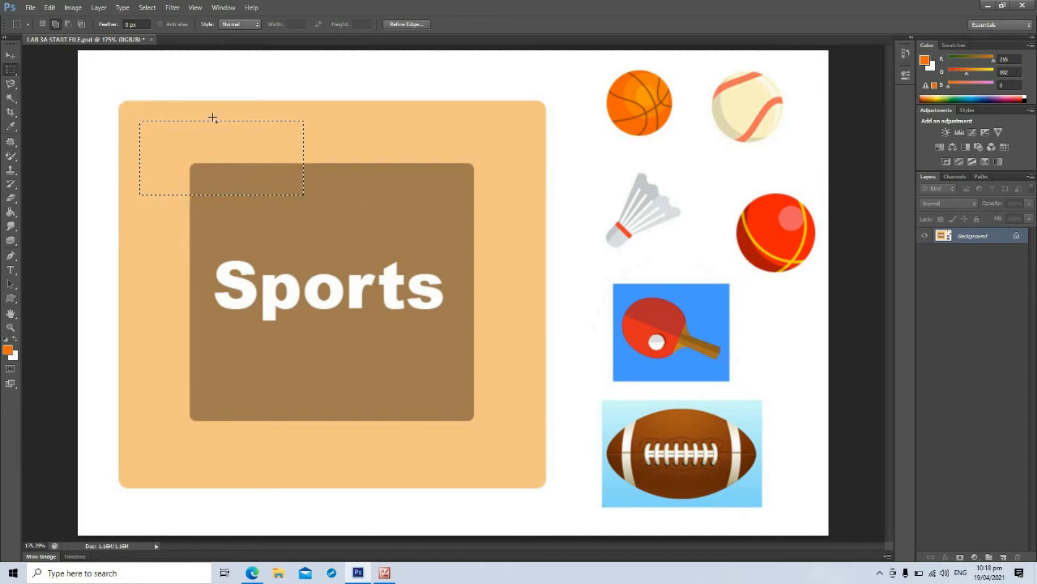
left_click(56, 27)
left_click_drag(239, 164, 429, 266)
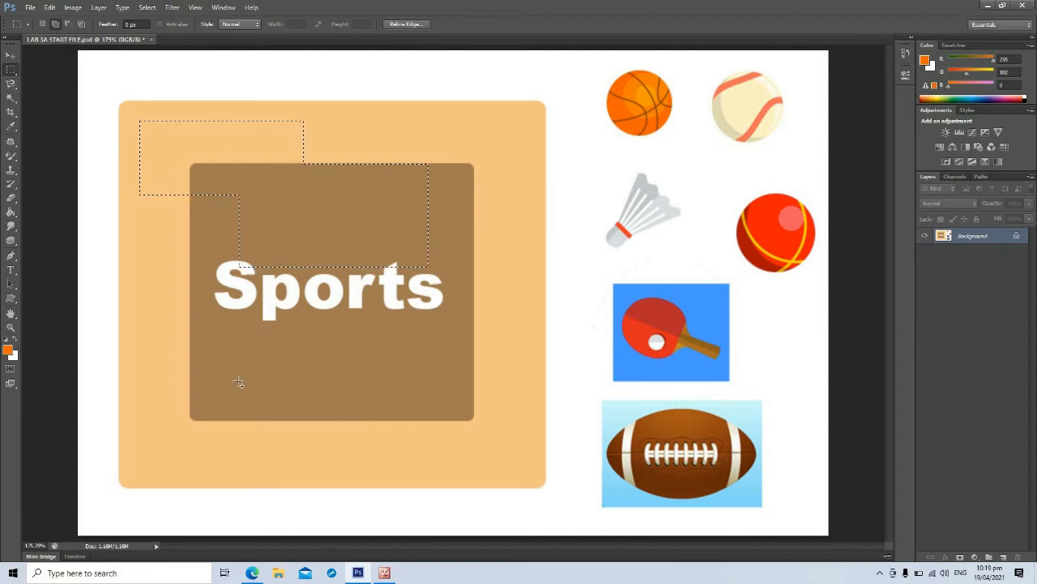
left_click_drag(236, 381, 460, 463)
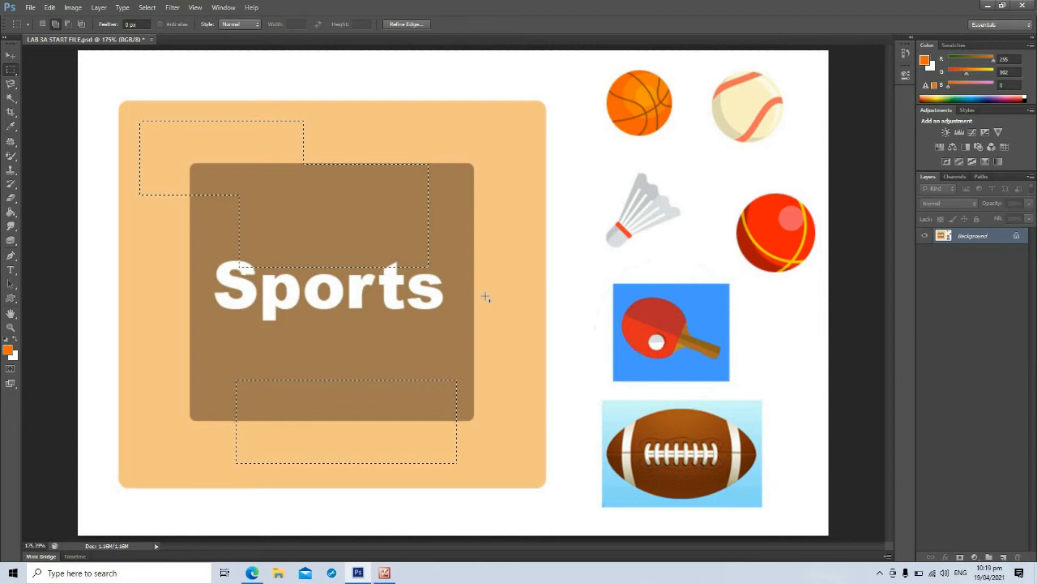
Fill the combined selection with the Background Color in Normal mode at 100% opacity.
left_click(55, 24)
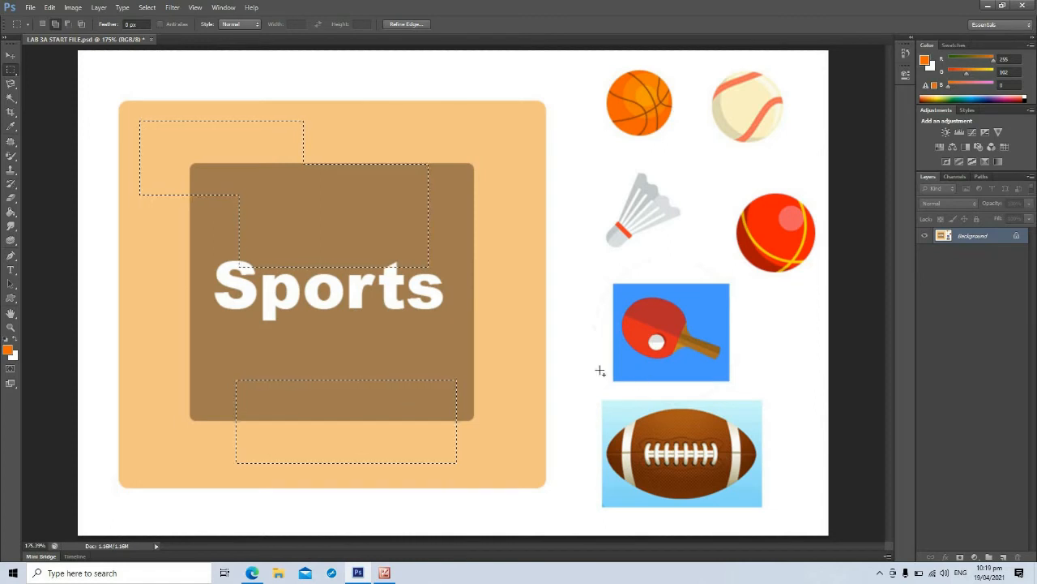
key("shift+BackSpace")
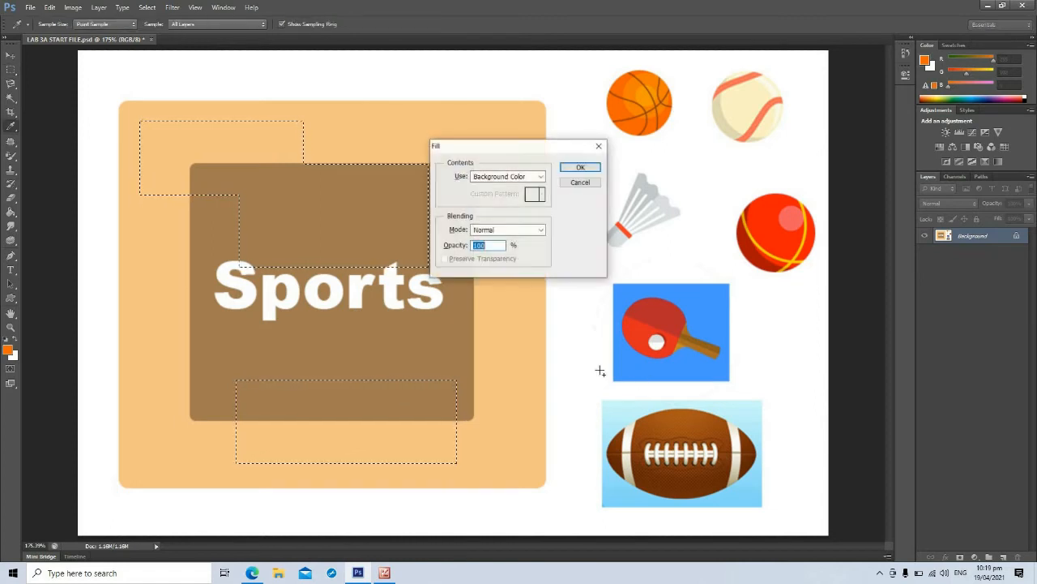
key("Return")
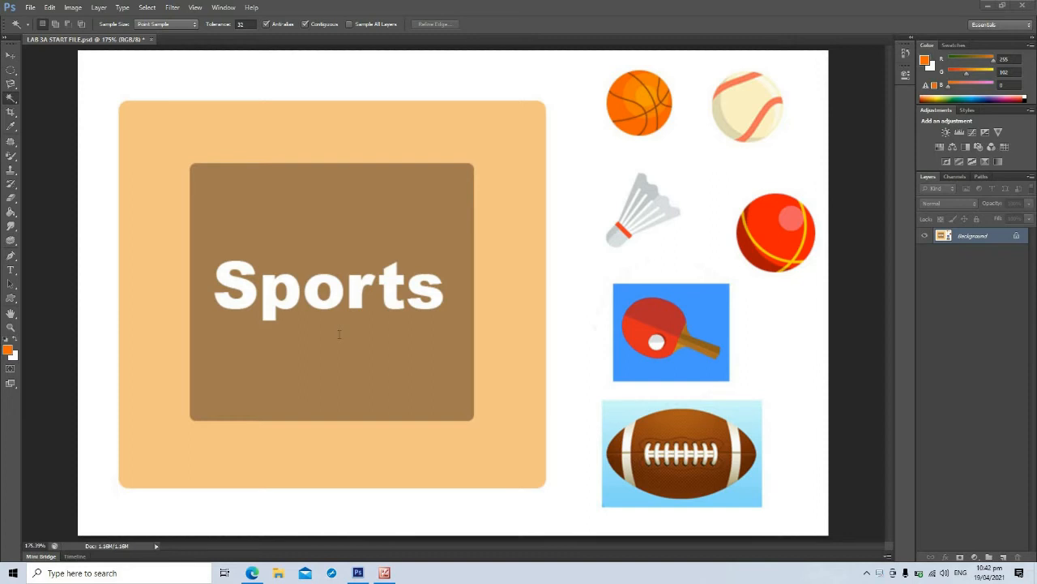
Draw a new Rectangular Marquee selection over the middle of the brown Sports panel's top edge.
left_click(11, 69)
left_click(75, 68)
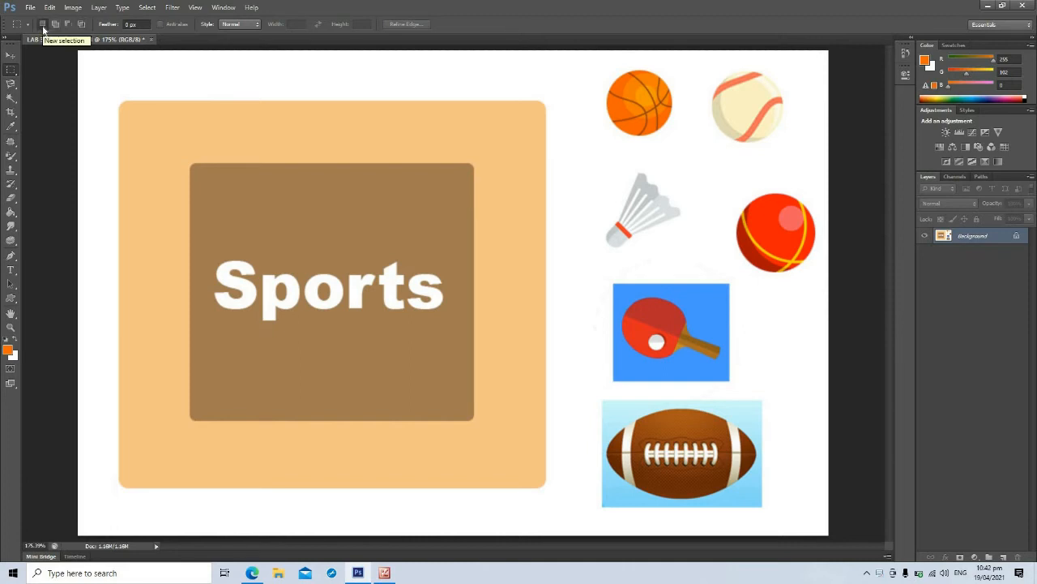
left_click_drag(233, 126, 427, 228)
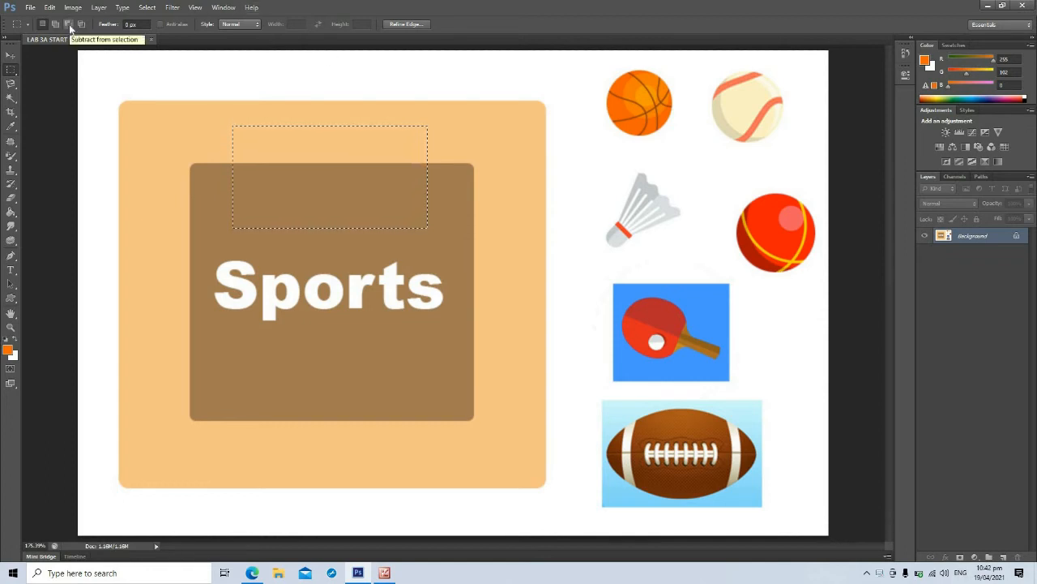
Subtract an ellipse about 4.45 by 1.62 cm from the middle of the rectangular selection with the Elliptical Marquee tool.
right_click(14, 73)
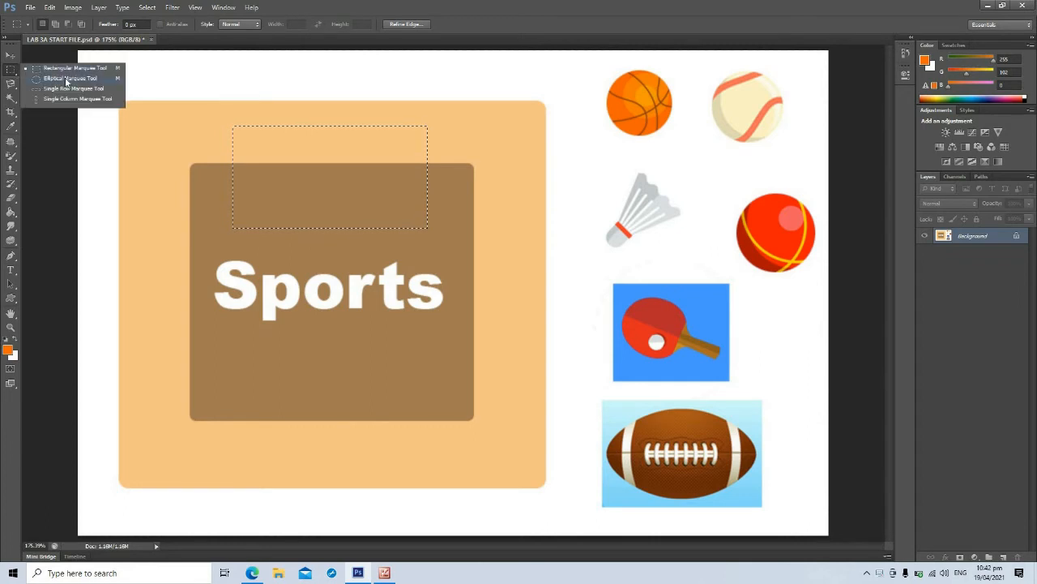
key("shift+m")
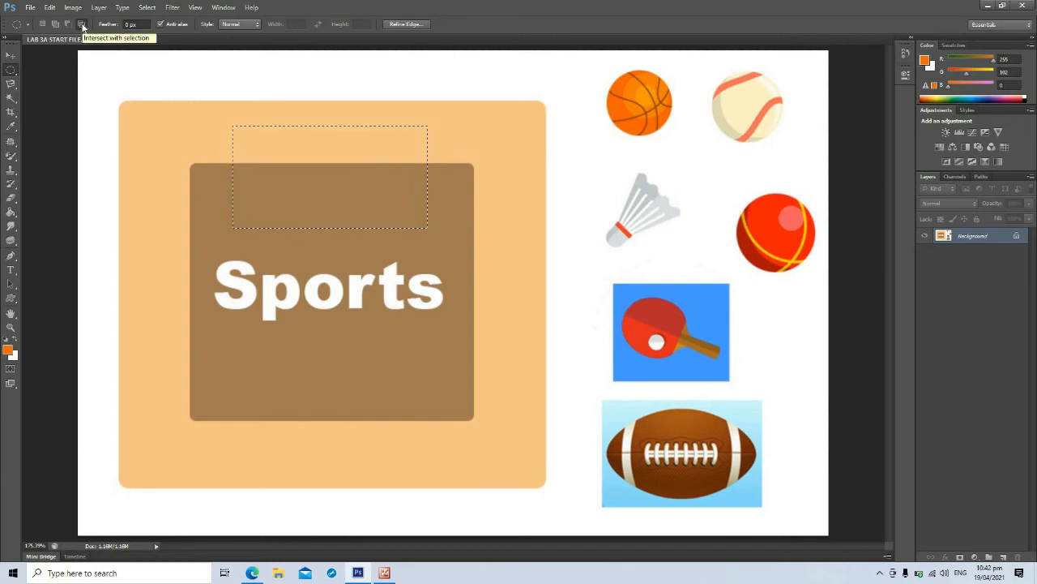
left_click(82, 25)
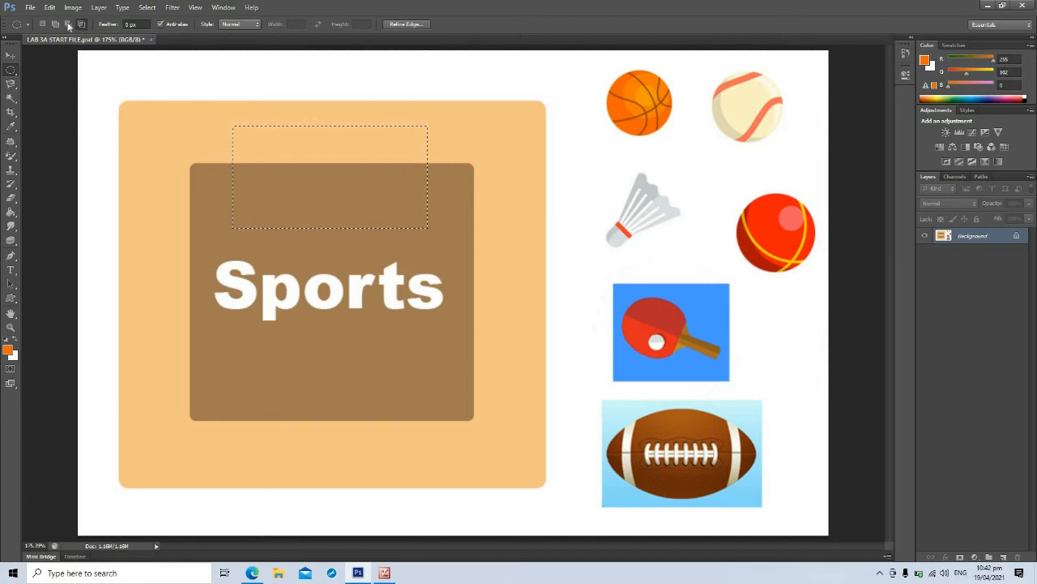
left_click(69, 25)
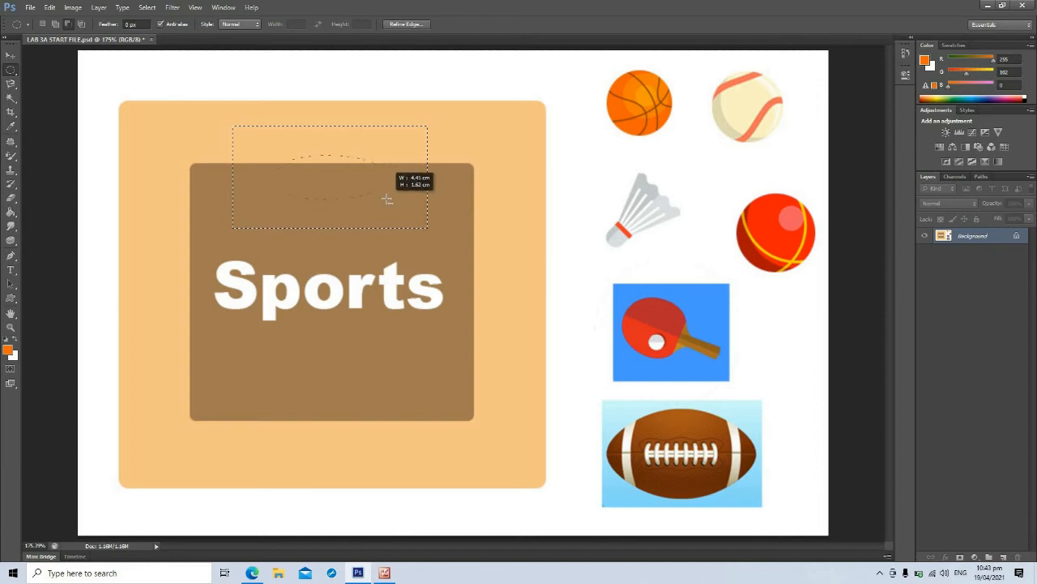
left_click_drag(463, 234, 465, 233)
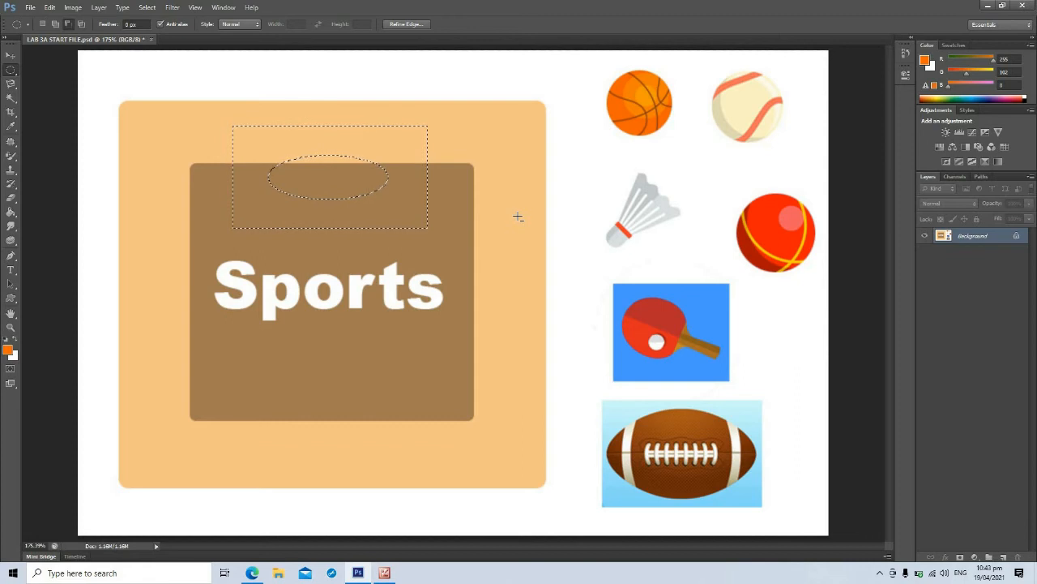
Fill the rectangle around the subtracted ellipse with the Background Color in Normal mode at 100% opacity, and clear the fill and selection.
key("shift+F5")
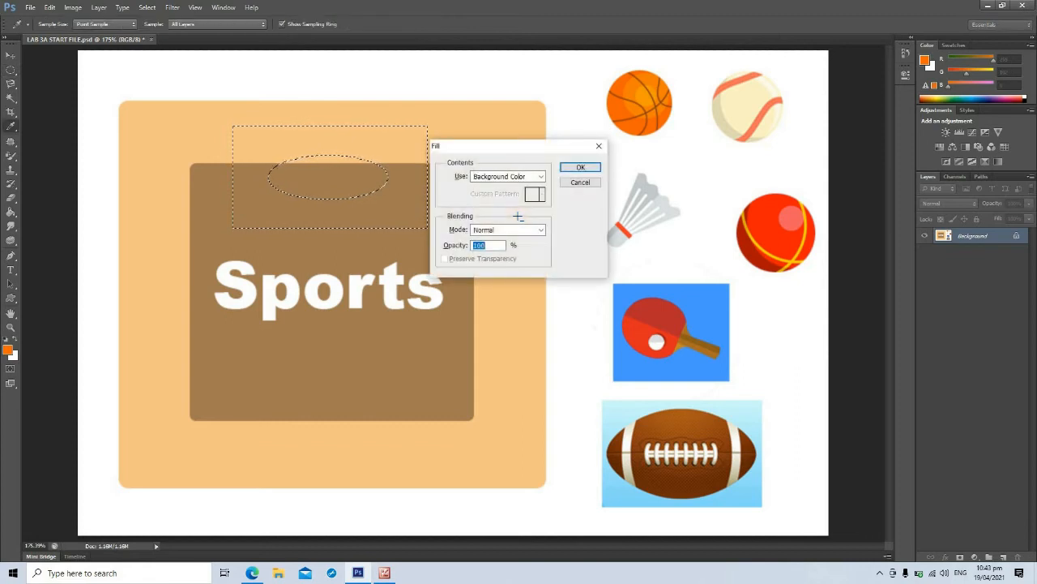
key("Return")
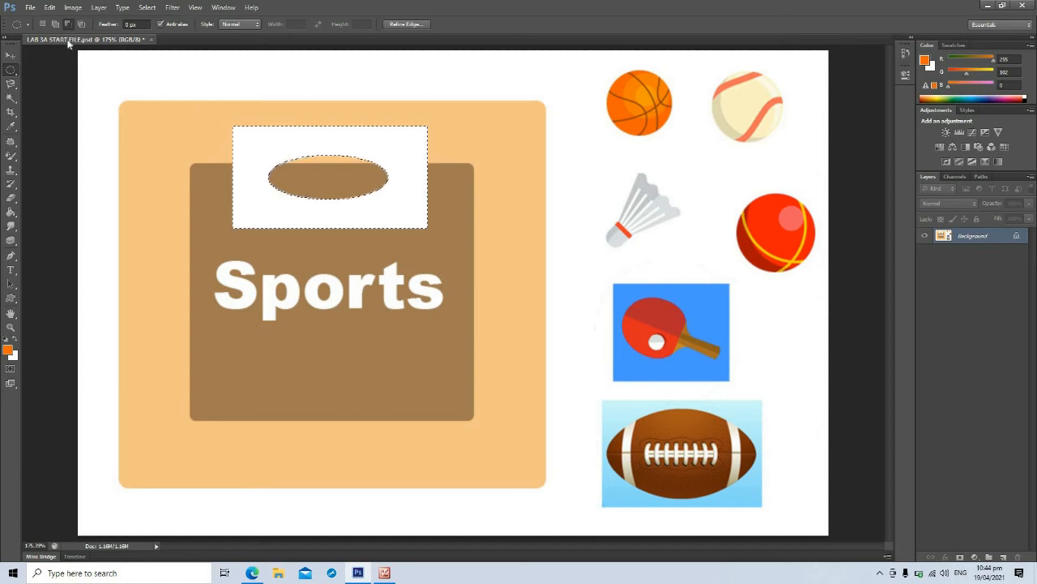
left_click(342, 159)
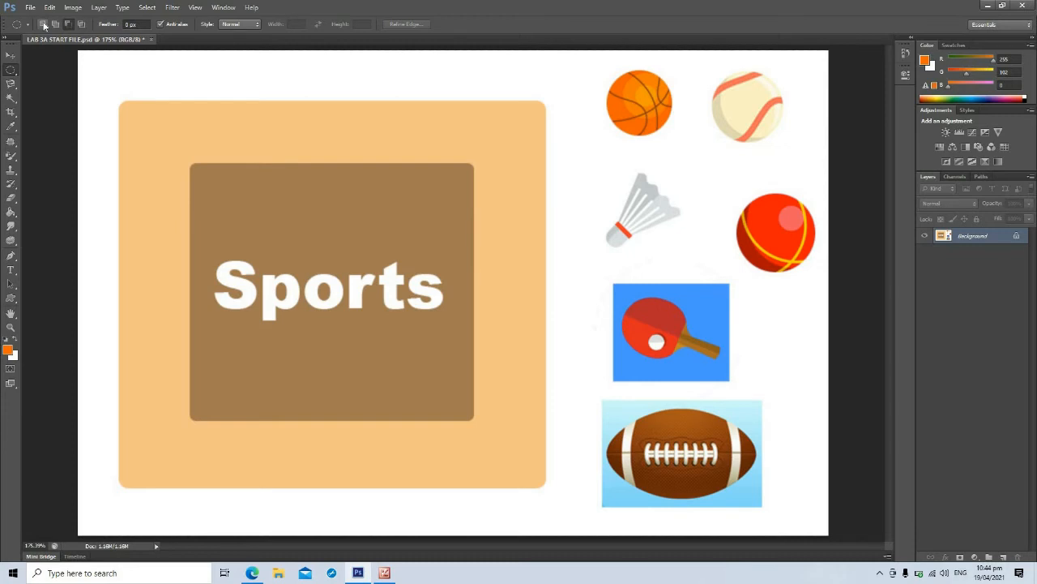
Draw a new rectangular selection over the panel's top edge and intersect it with an ellipse about 5.15 by 3.07 cm.
left_click_drag(16, 71, 46, 70)
left_click_drag(234, 142, 432, 243)
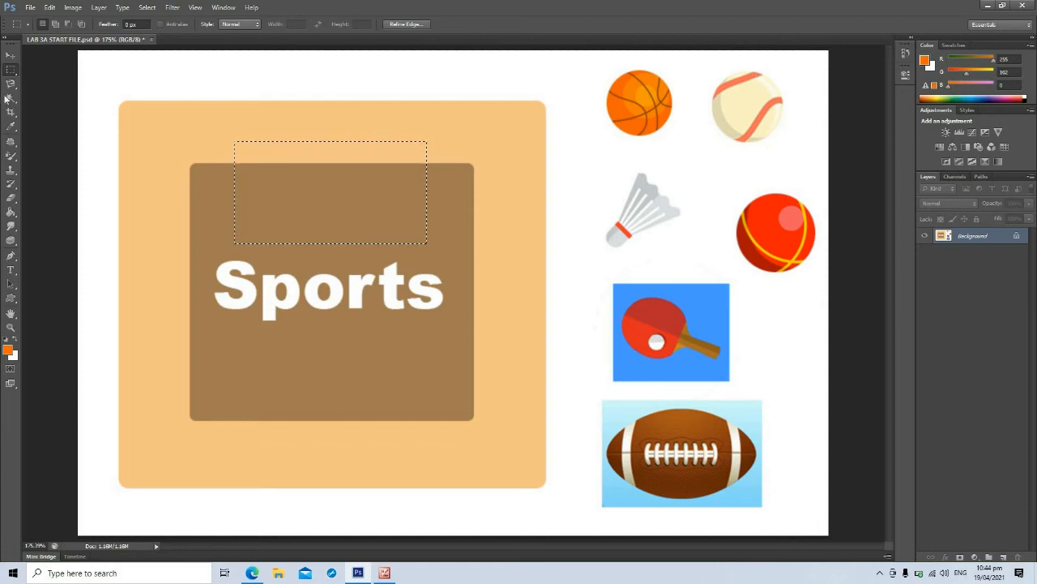
right_click(16, 71)
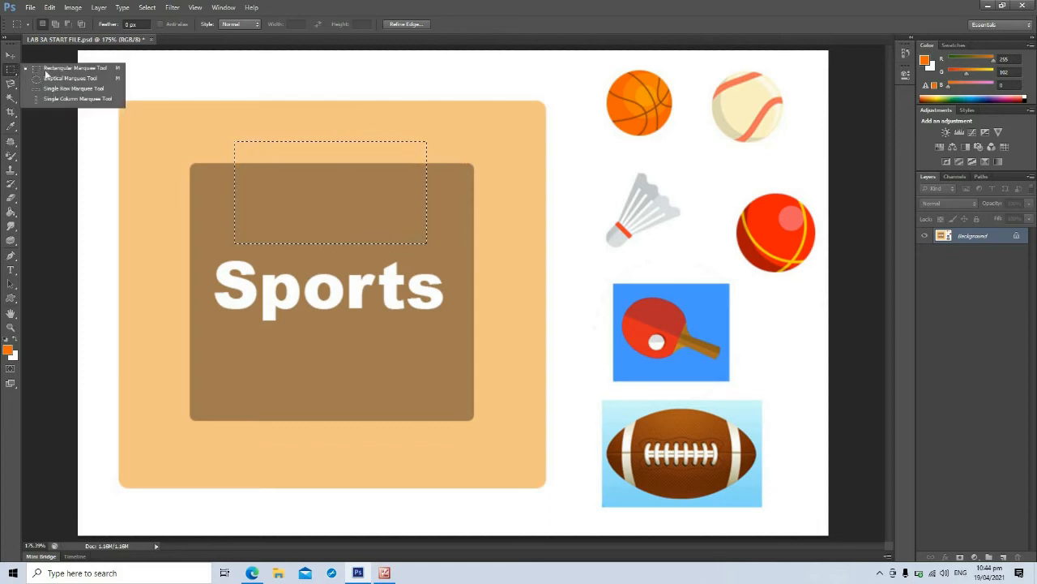
left_click(70, 78)
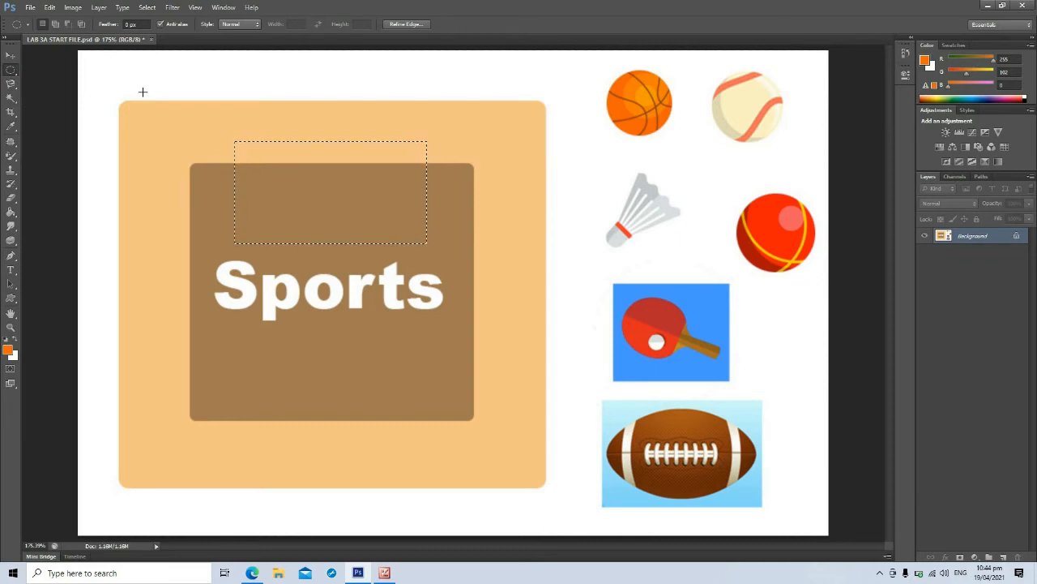
left_click(84, 27)
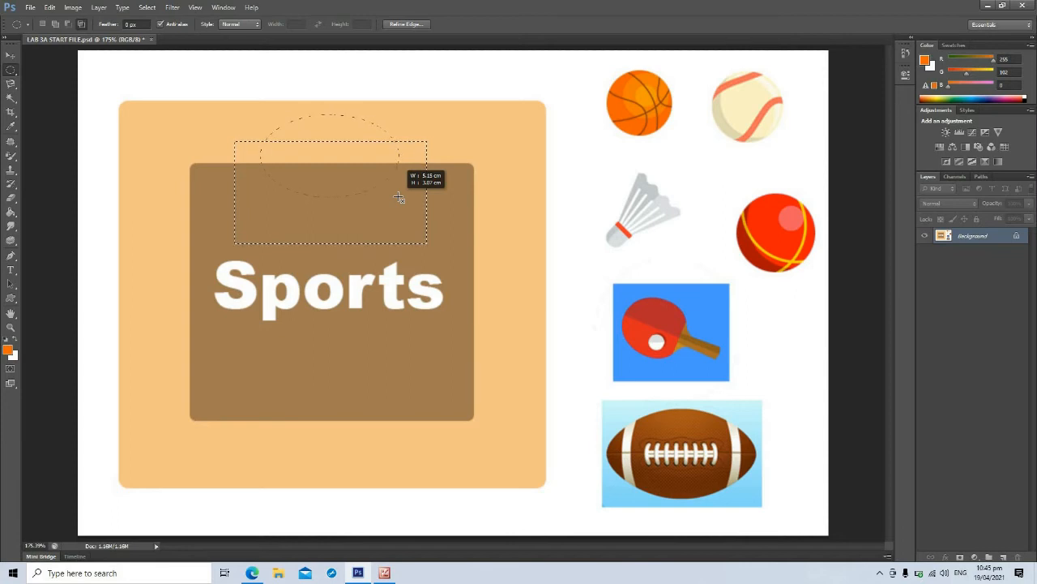
left_click_drag(398, 197, 407, 220)
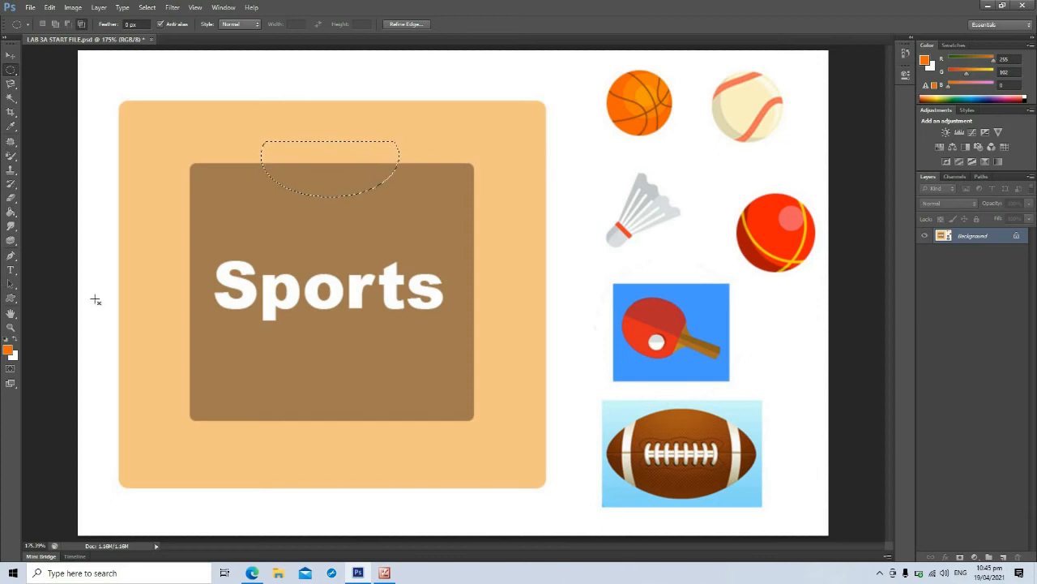
Fill the intersected selection with the Background Color in Normal mode at 100% opacity.
key("shift+F5")
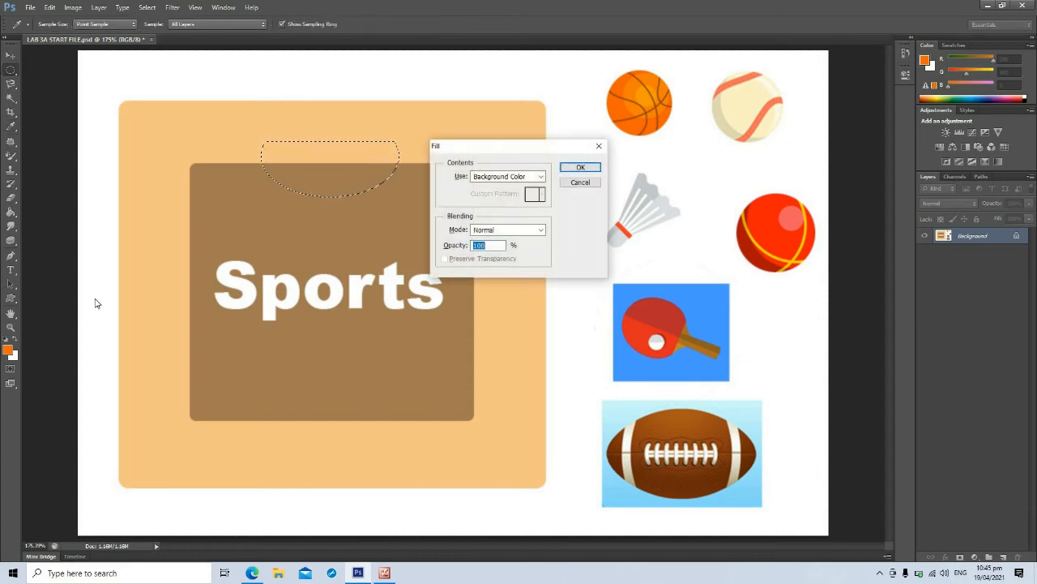
key("Return")
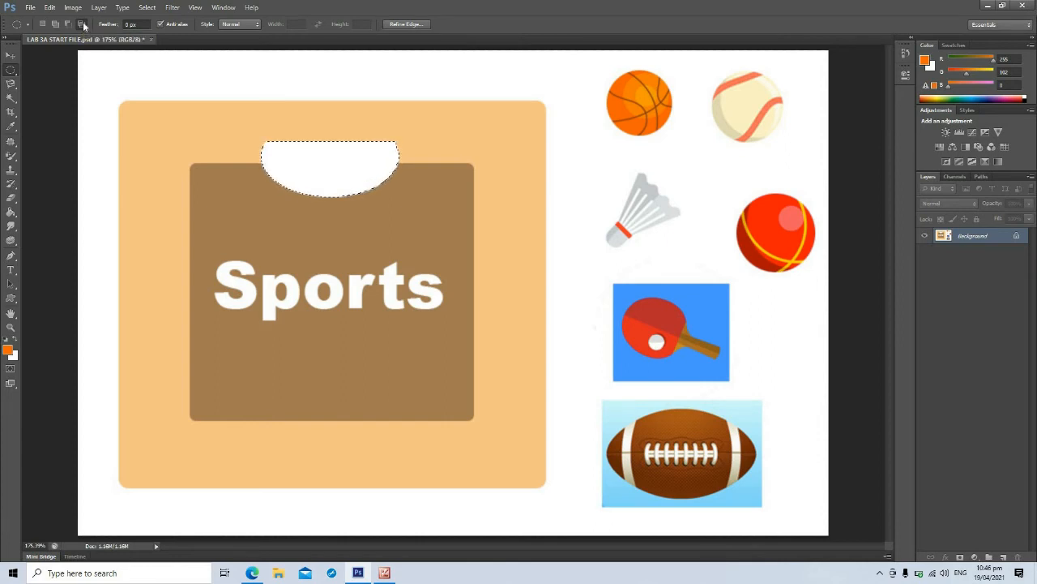
Undo the fill of the intersected area and deselect.
key("ctrl+d")
key("ctrl+alt+z")
key("ctrl+alt+z")
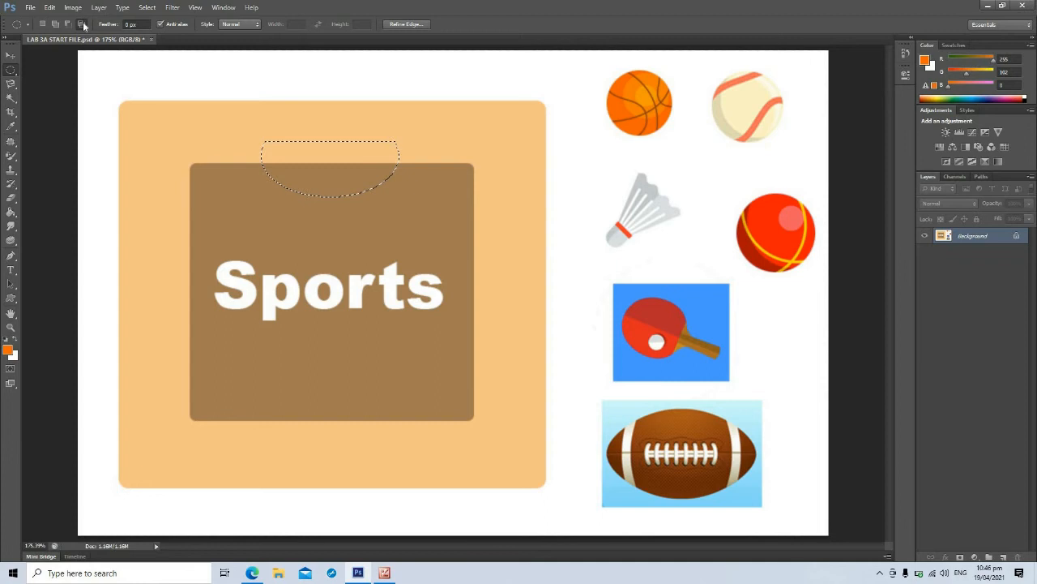
key("ctrl+d")
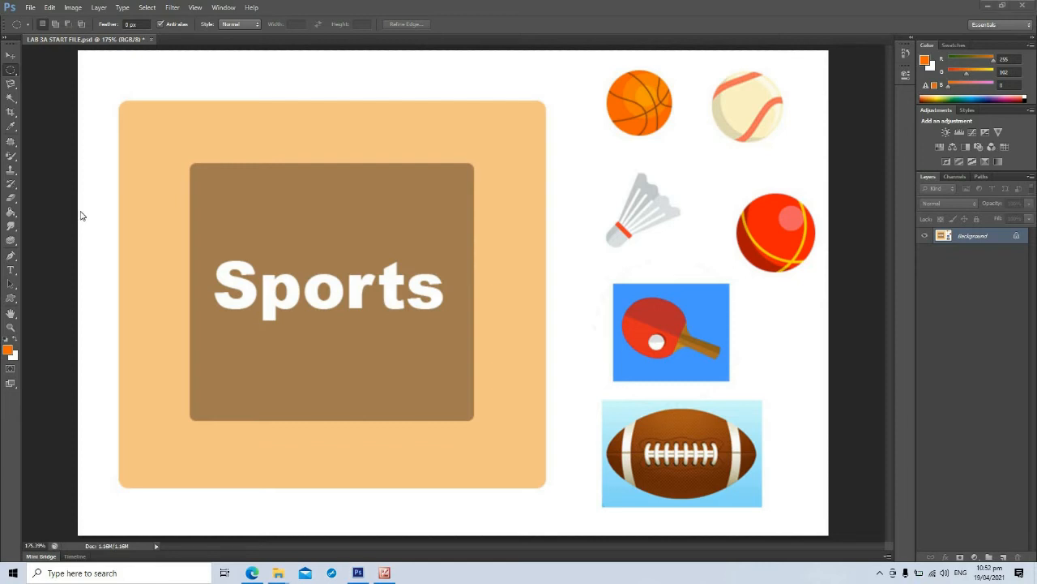
Draw a new Elliptical Marquee selection over the middle of the brown Sports panel's top edge.
right_click(12, 70)
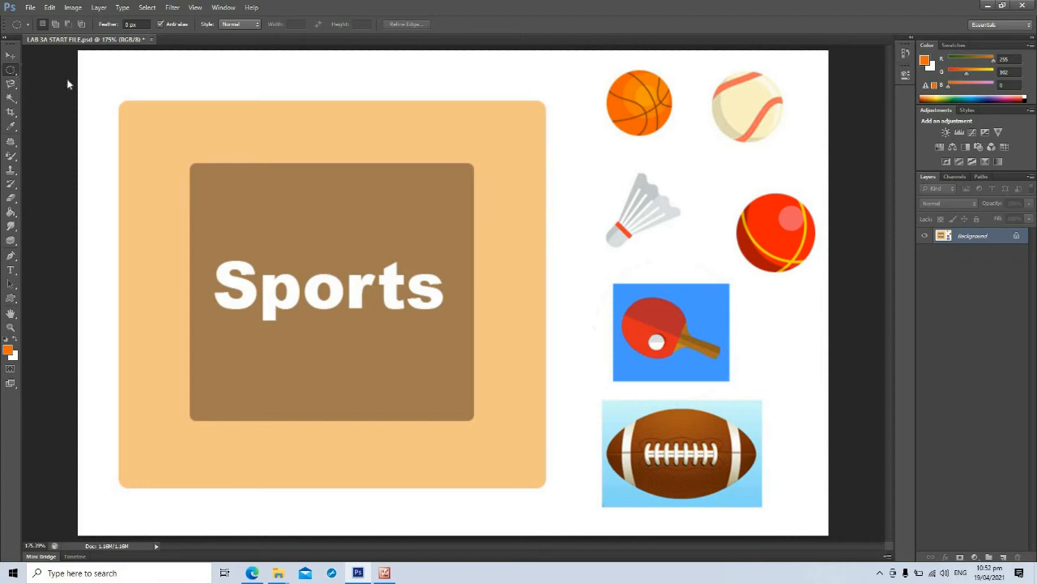
left_click(273, 168)
left_click_drag(331, 182, 423, 235)
Nudge the elliptical selection in small increments to the right, far back to the left, and slightly right again.
key("Right")
key("Right")
key("Right")
key("Right")
key("Right")
key("Right")
key("Right")
key("Right")
key("Right")
key("Right")
key("Right")
key("Right")
key("Right")
key("Right")
key("Right")
key("Right")
key("Right")
key("Right")
key("Right")
key("Right")
key("Right")
key("Right")
key("Left")
key("Left")
key("Left")
key("Left")
key("Left")
key("Left")
key("Left")
key("Left")
key("Left")
key("Left")
key("Left")
key("Left")
key("Left")
key("Left")
key("Left")
key("Left")
key("Left")
key("Left")
key("Left")
key("Left")
key("Left")
key("Left")
key("Left")
key("Left")
key("Left")
key("Left")
key("Left")
key("Left")
key("Left")
key("Left")
key("Left")
key("Left")
key("Left")
key("Left")
key("Left")
key("Left")
key("Left")
key("Left")
key("Left")
key("Left")
key("Left")
key("Left")
key("Left")
key("Left")
key("Left")
key("Left")
key("Left")
key("Left")
key("Left")
key("Left")
key("Left")
key("Left")
key("Left")
key("Left")
key("Left")
key("Left")
key("Left")
key("Left")
key("Left")
key("Left")
key("Left")
key("Left")
key("Left")
key("Left")
key("Right")
key("Right")
key("Right")
key("Right")
key("Right")
key("Right")
key("Right")
Nudge the elliptical selection to the right in larger increments across the panel's top edge.
key("shift+Right")
key("shift+Right")
key("shift+Right")
key("shift+Right")
key("shift+Right")
key("shift+Right")
key("shift+Right")
key("shift+Right")
key("shift+Right")
key("shift+Right")
key("shift+Right")
key("shift+Right")
key("shift+Right")
key("shift+Right")
key("shift+Right")
key("shift+Right")
key("shift+Right")
key("shift+Right")
key("shift+Right")
key("shift+Right")
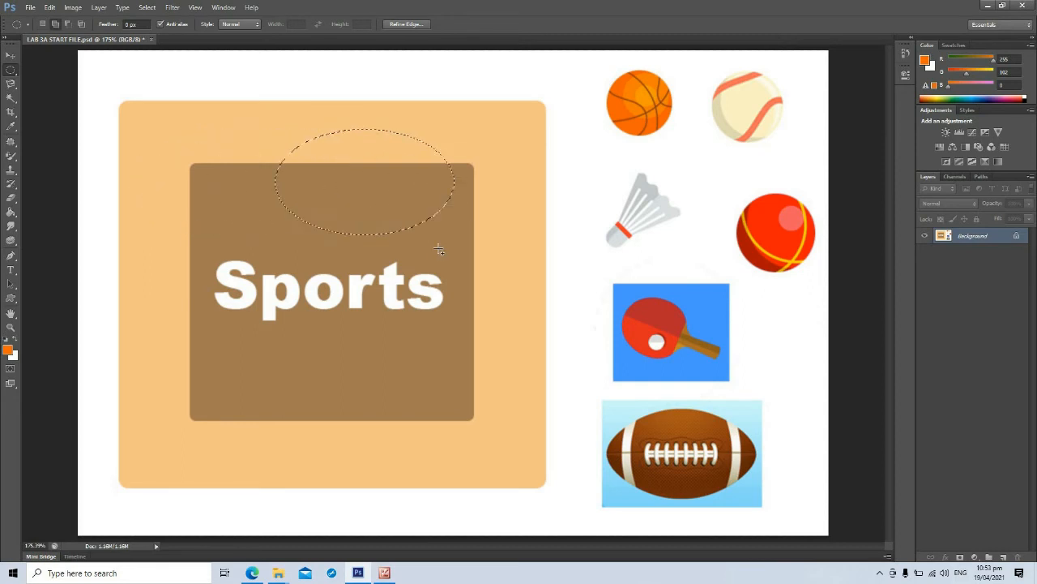
Nudge the elliptical selection to the left in large increments across the brown Sports panel's top edge.
key("shift+Left")
key("shift+Left")
key("shift+Left")
key("shift+Left")
key("shift+Left")
key("shift+Left")
key("shift+Left")
key("shift+Left")
key("shift+Left")
key("shift+Left")
key("shift+Left")
key("shift+Left")
key("shift+Left")
key("shift+Left")
key("shift+Left")
key("shift+Left")
key("shift+Left")
key("shift+Left")
key("shift+Left")
key("shift+Left")
key("shift+Left")
Nudge the elliptical selection down and up in large increments over the brown Sports panel.
key("shift+Down")
key("shift+Down")
key("shift+Down")
key("shift+Down")
key("shift+Down")
key("shift+Down")
key("shift+Down")
key("shift+Down")
key("shift+Down")
key("shift+Down")
key("shift+Down")
key("shift+Down")
key("shift+Down")
key("shift+Down")
key("shift+Down")
key("shift+Up")
key("shift+Up")
key("shift+Up")
key("shift+Up")
key("shift+Up")
key("shift+Up")
key("shift+Up")
key("shift+Up")
key("shift+Up")
key("shift+Up")
key("shift+Up")
key("shift+Up")
key("shift+Up")
key("shift+Up")
key("shift+Down")
key("shift+Down")
key("shift+Down")
key("shift+Down")
key("shift+Down")
key("shift+Up")
key("shift+Up")
Nudge the elliptical selection repeatedly right and left in large increments, ending over the middle of the brown panel's top edge.
key("shift+Right")
key("shift+Right")
key("shift+Right")
key("shift+Right")
key("shift+Right")
key("shift+Right")
key("shift+Right")
key("shift+Right")
key("shift+Right")
key("shift+Right")
key("shift+Right")
key("shift+Right")
key("shift+Right")
key("shift+Right")
key("shift+Right")
key("shift+Right")
key("shift+Right")
key("shift+Right")
key("shift+Right")
key("shift+Right")
key("shift+Left")
key("shift+Left")
key("shift+Left")
key("shift+Left")
key("shift+Left")
key("shift+Left")
key("shift+Left")
key("shift+Left")
key("shift+Left")
key("shift+Left")
key("shift+Left")
key("shift+Left")
key("shift+Left")
key("shift+Left")
key("shift+Left")
key("shift+Right")
key("shift+Right")
key("shift+Right")
key("shift+Right")
key("shift+Right")
key("shift+Right")
key("shift+Right")
key("shift+Right")
key("shift+Right")
key("shift+Right")
key("shift+Right")
key("shift+Right")
key("shift+Left")
key("shift+Left")
key("shift+Left")
key("shift+Left")
key("shift+Left")
key("shift+Left")
key("shift+Left")
key("shift+Left")
key("shift+Left")
key("shift+Left")
key("shift+Left")
key("shift+Right")
key("shift+Right")
key("shift+Right")
key("shift+Right")
key("shift+Right")
key("shift+Right")
key("shift+Right")
key("shift+Left")
key("shift+Left")
key("shift+Left")
key("shift+Left")
key("shift+Left")
key("shift+Left")
key("shift+Left")
key("shift+Left")
key("shift+Left")
key("shift+Right")
key("shift+Right")
key("shift+Right")
key("shift+Right")
key("shift+Right")
key("shift+Right")
key("shift+Right")
key("shift+Right")
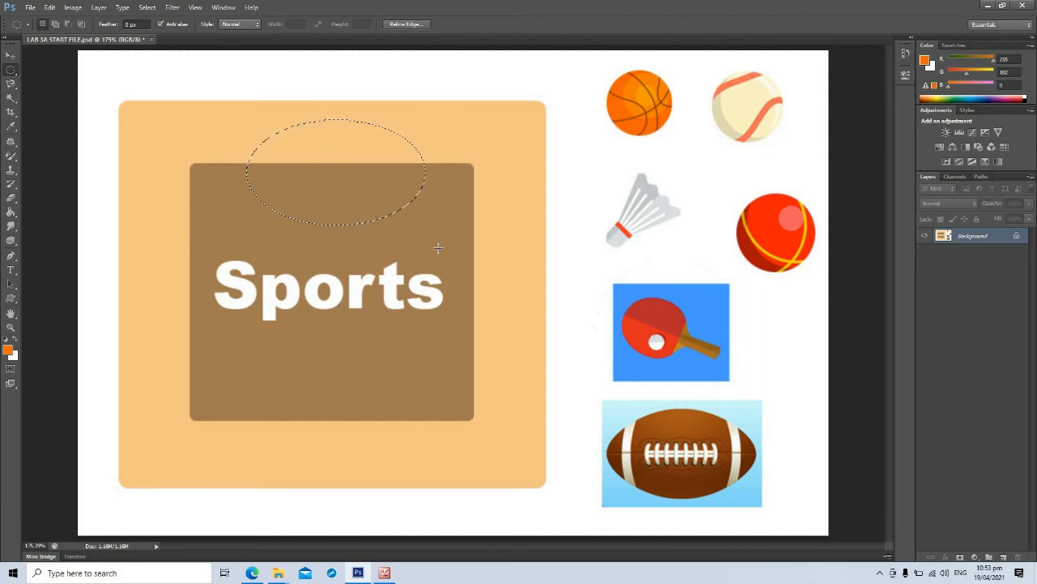
Clear the elliptical selection and select the whole orange basketball with the Quick Selection tool.
left_click(438, 251)
left_click(11, 98)
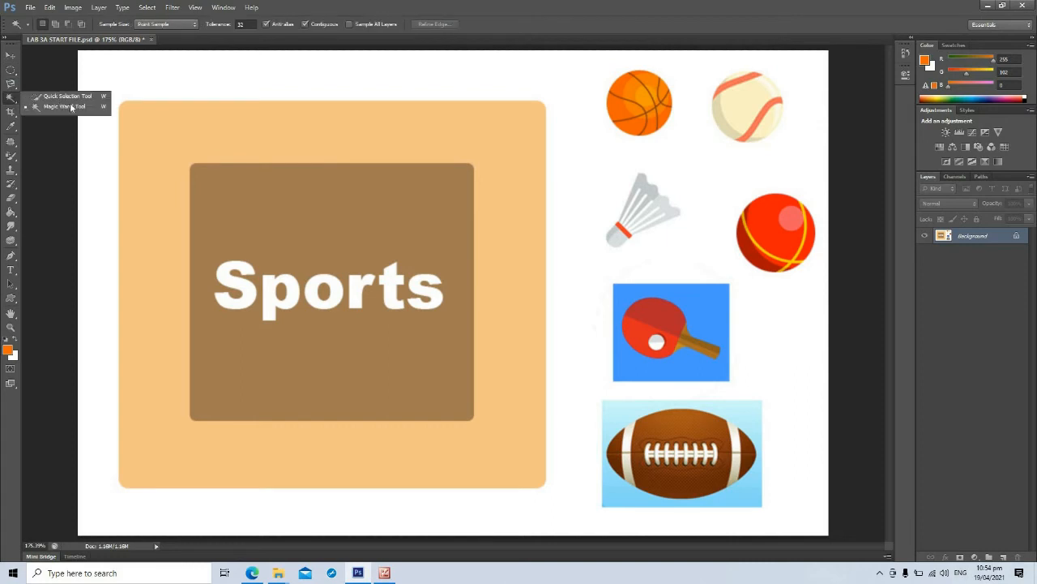
left_click(78, 98)
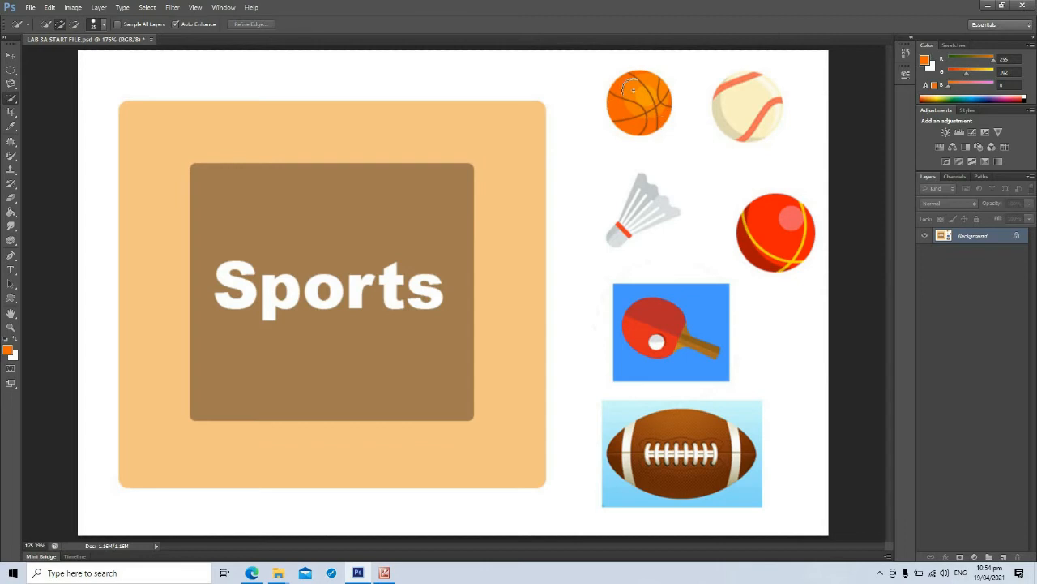
left_click_drag(690, 131, 695, 146)
Move the selected basketball onto the upper-left corner of the brown Sports panel.
left_click(11, 55)
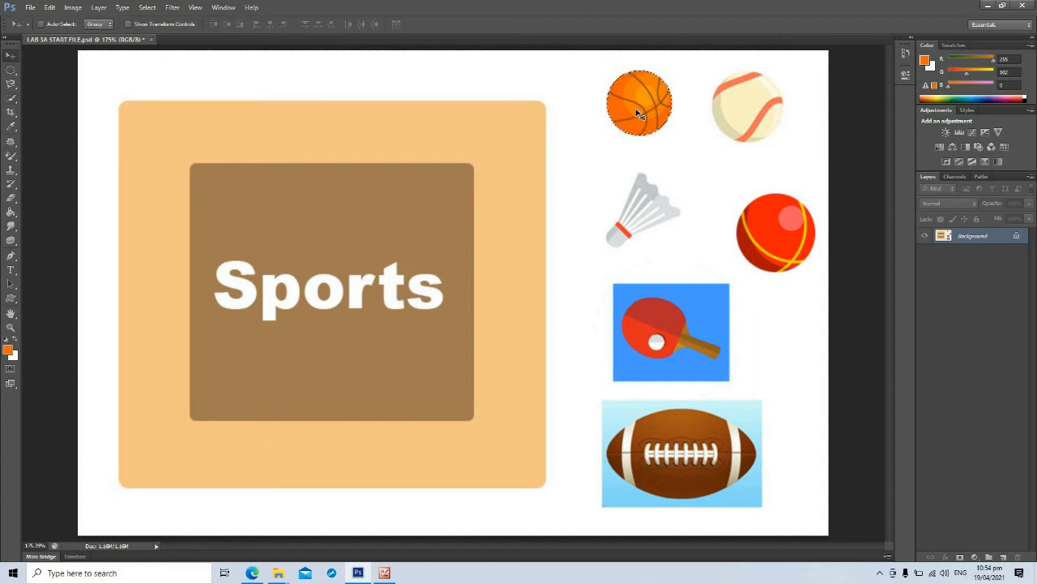
left_click_drag(531, 154, 334, 286)
left_click_drag(438, 219, 185, 166)
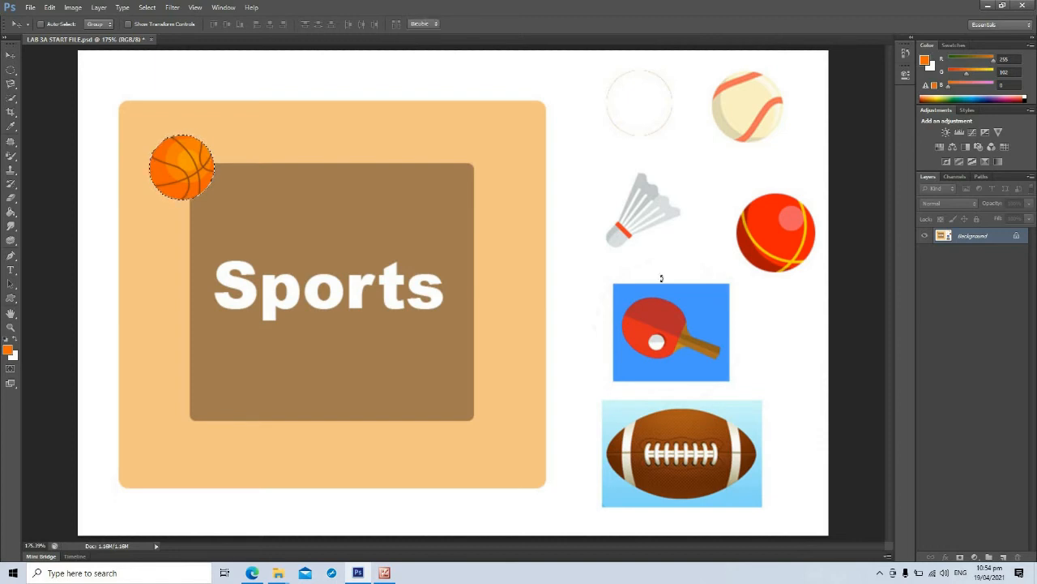
Try to enlarge the basketball without constrained proportions to about 152% width and 149% height using Free Transform.
key("ctrl+t")
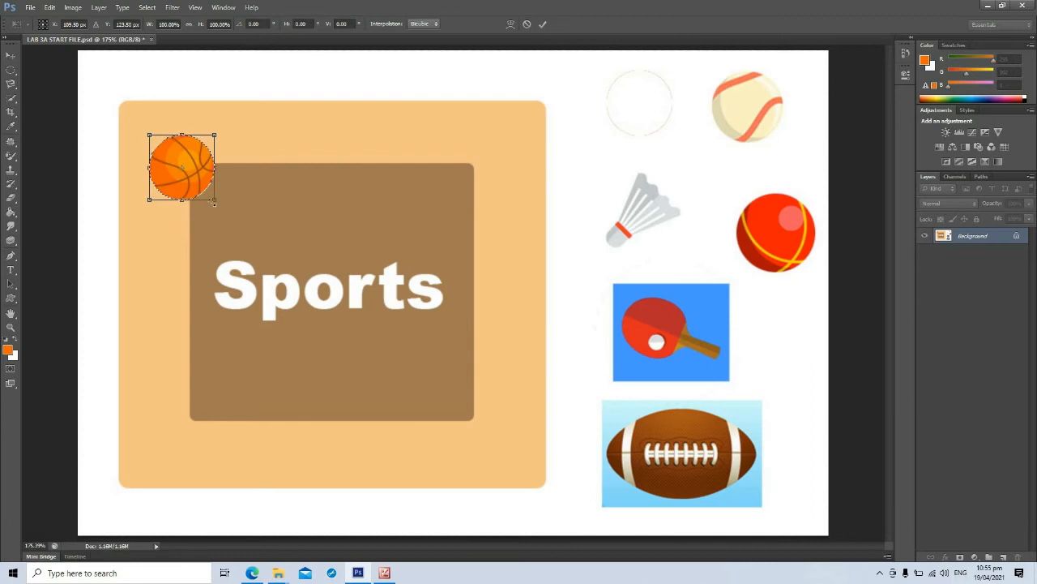
left_click_drag(215, 200, 278, 212)
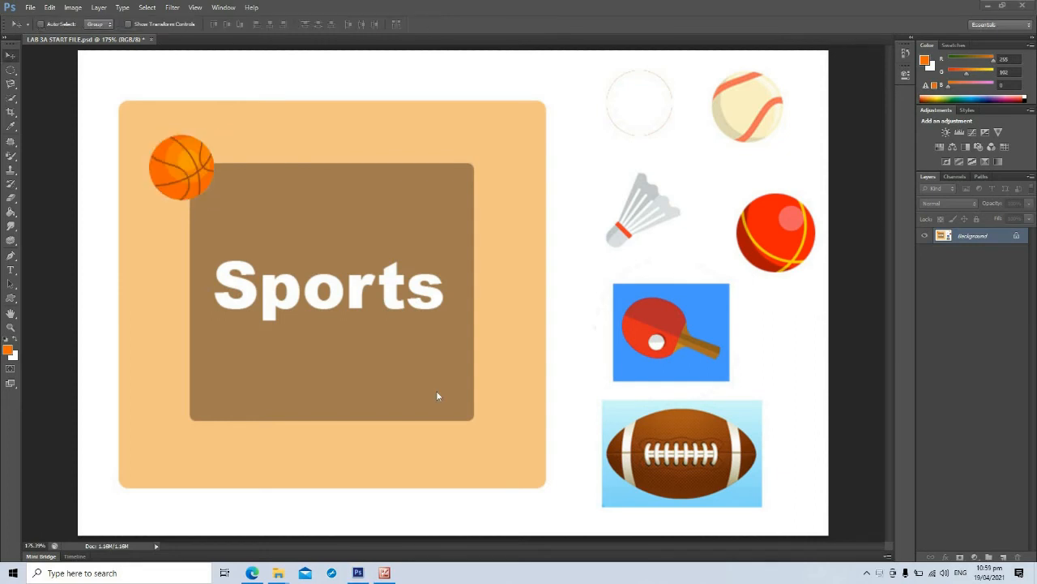
left_click(30, 67)
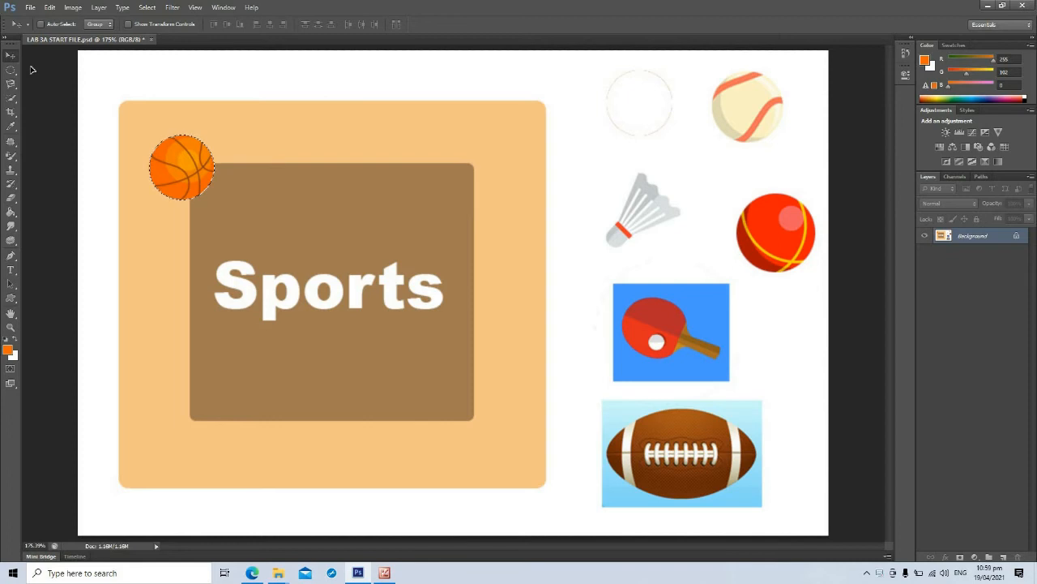
key("ctrl+t")
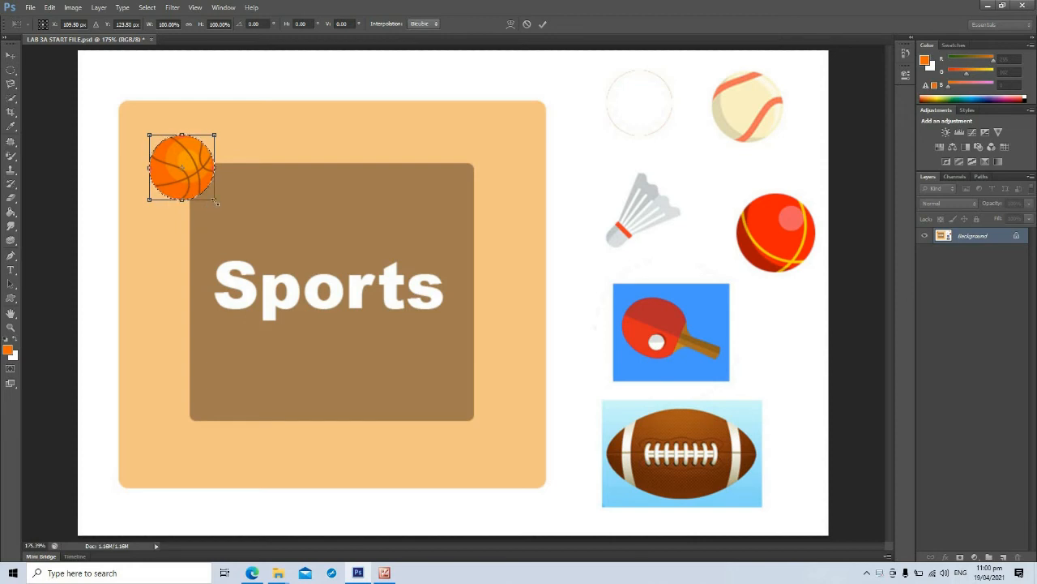
left_click_drag(216, 201, 251, 235)
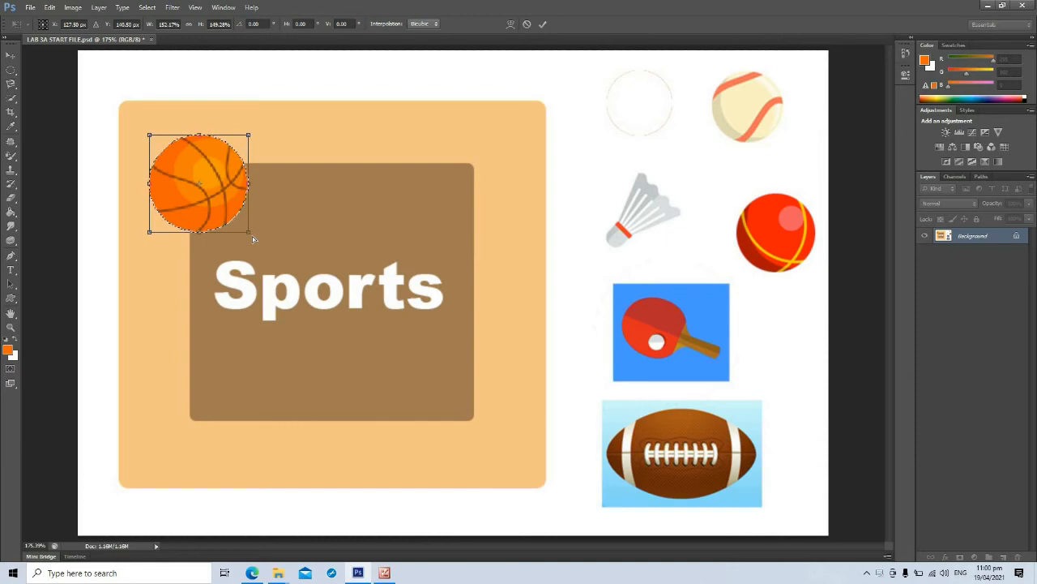
left_click(11, 55)
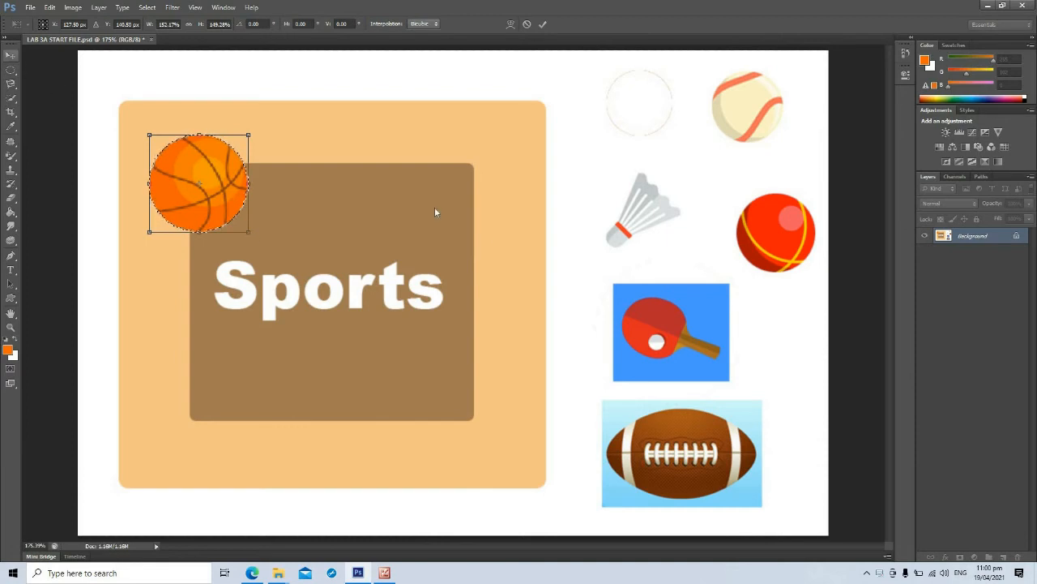
left_click(479, 215)
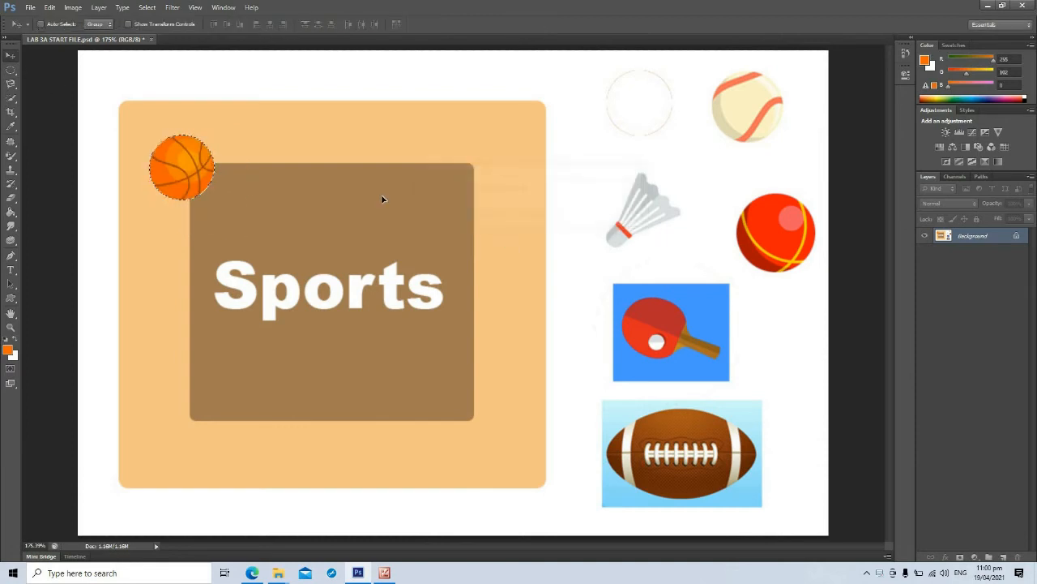
Scale the basketball proportionally to about 153.6% with Free Transform, keeping its upper-left corner fixed, and deselect it.
key("ctrl+t")
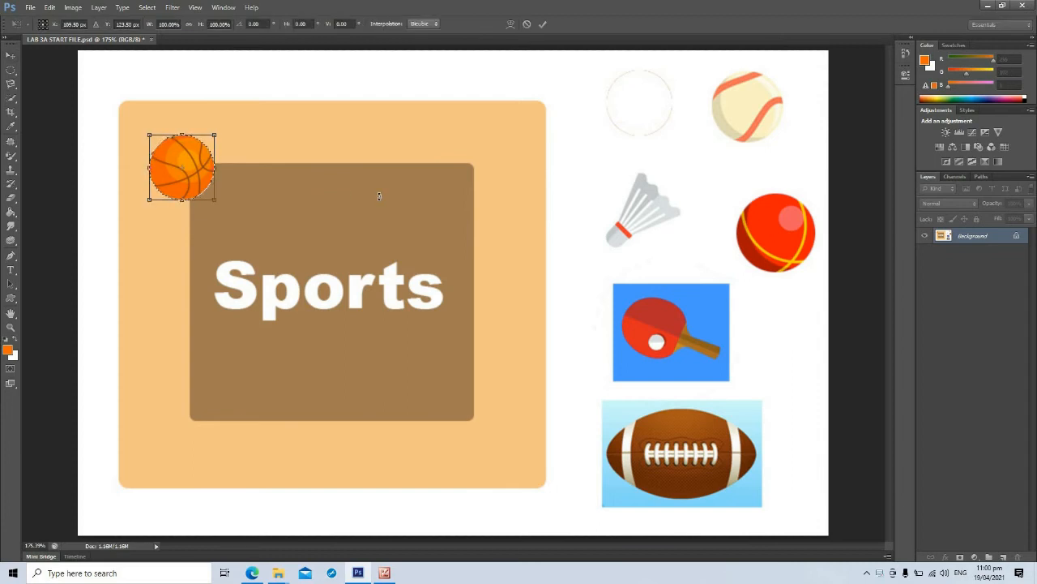
mouse_move(240, 218)
left_mouse_down()
mouse_move(270, 250)
mouse_move(225, 208)
mouse_move(307, 274)
mouse_move(228, 214)
mouse_move(266, 253)
mouse_move(217, 200)
mouse_move(258, 246)
mouse_move(252, 234)
left_mouse_up()
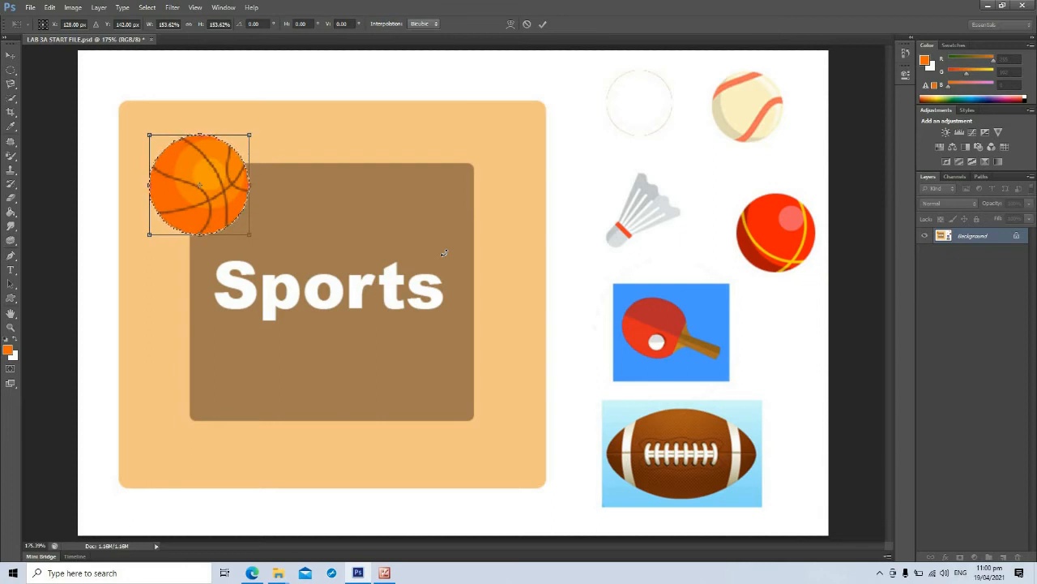
key("Return")
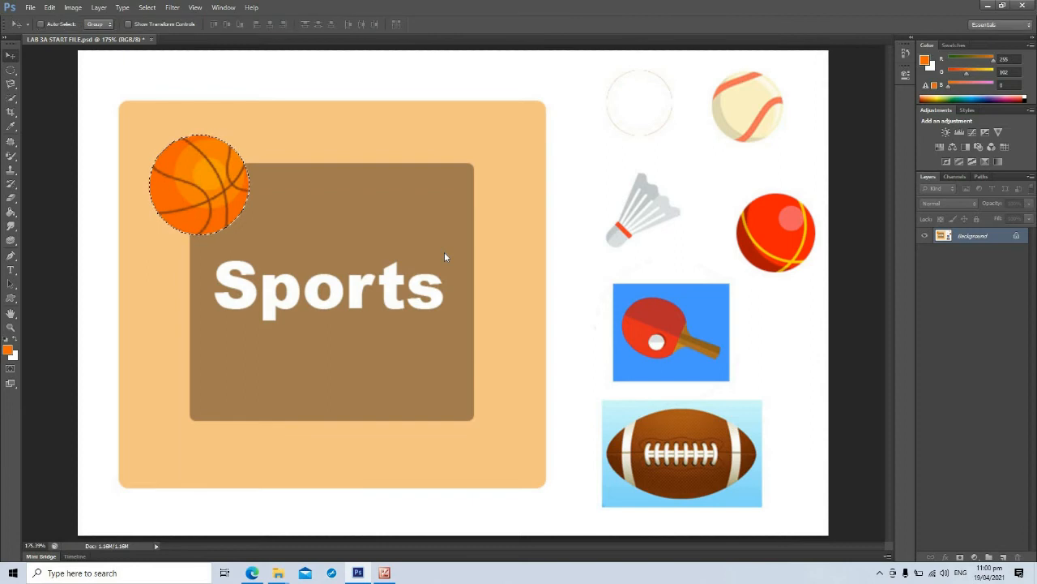
key("ctrl+d")
Select the whole red ball with yellow lines using the Quick Selection tool.
left_click(11, 98)
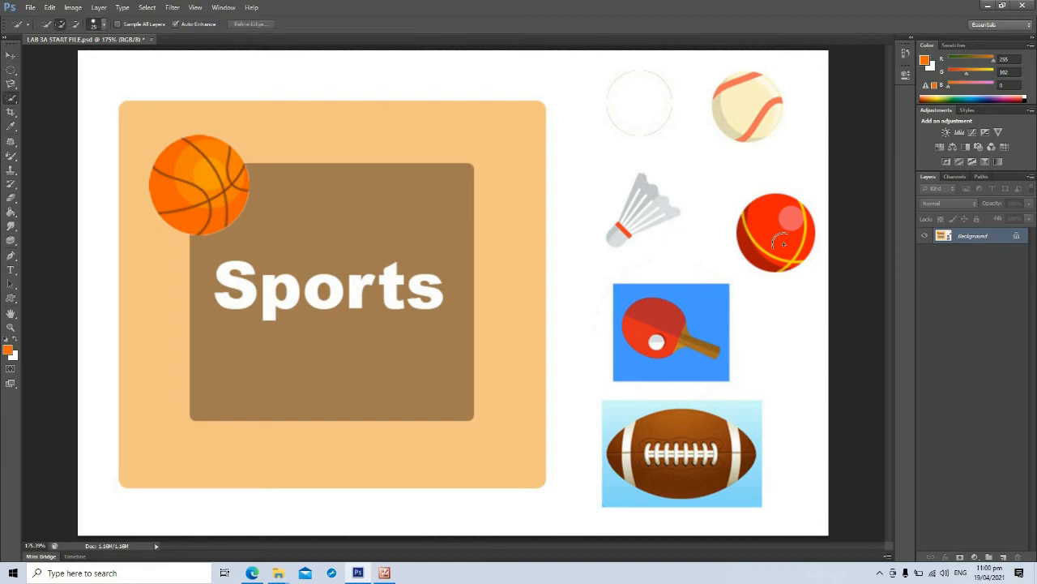
mouse_move(778, 242)
left_mouse_down()
mouse_move(784, 215)
mouse_move(799, 233)
mouse_move(796, 251)
left_mouse_up()
key("ctrl+d")
left_click_drag(799, 235, 786, 218)
left_click_drag(766, 266, 770, 274)
left_click(772, 276, "alt")
key("ctrl+d")
left_click_drag(770, 255, 754, 244)
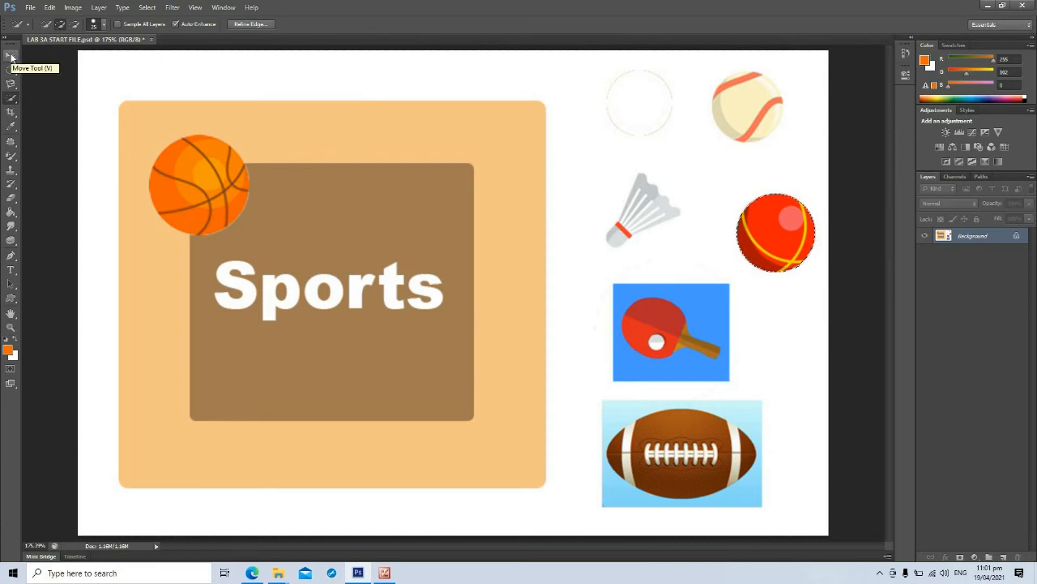
Move the red ball onto the middle of the brown panel's upper edge, scale it proportionally to about 157.8%, and deselect it.
left_click(11, 56)
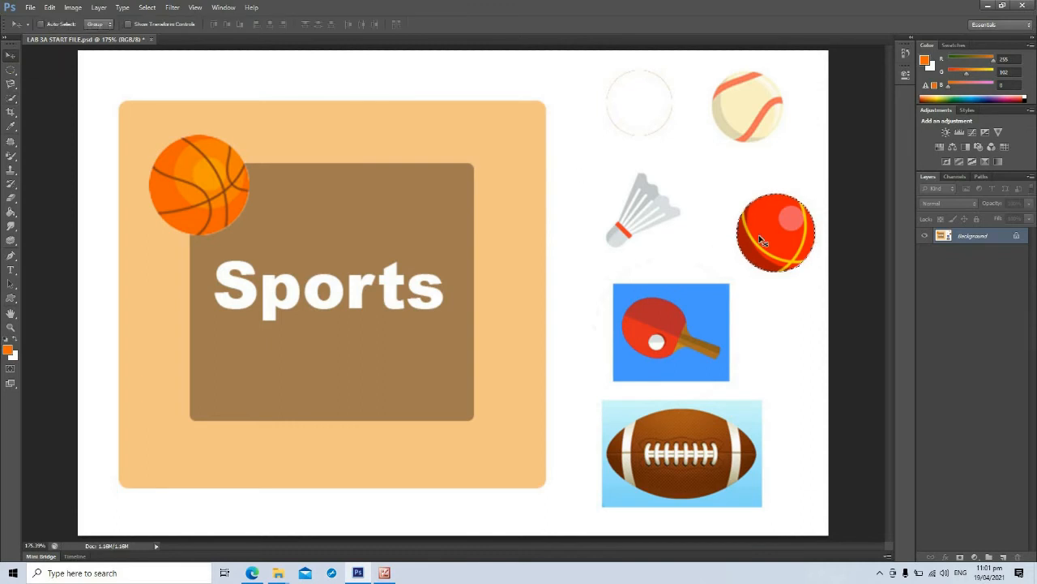
left_click_drag(802, 258, 299, 130)
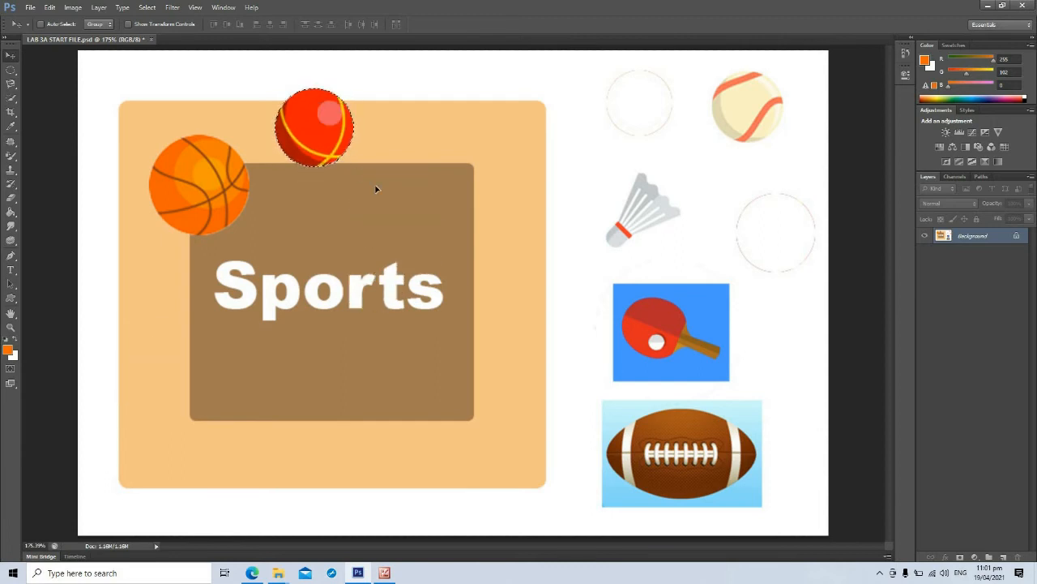
key("ctrl+t")
left_click_drag(355, 166, 412, 210)
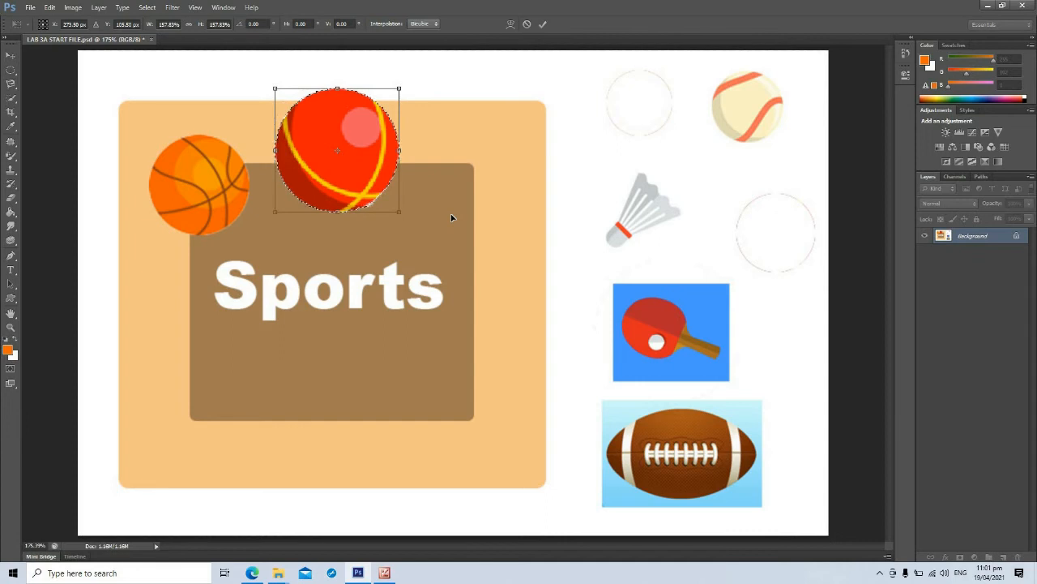
key("Return")
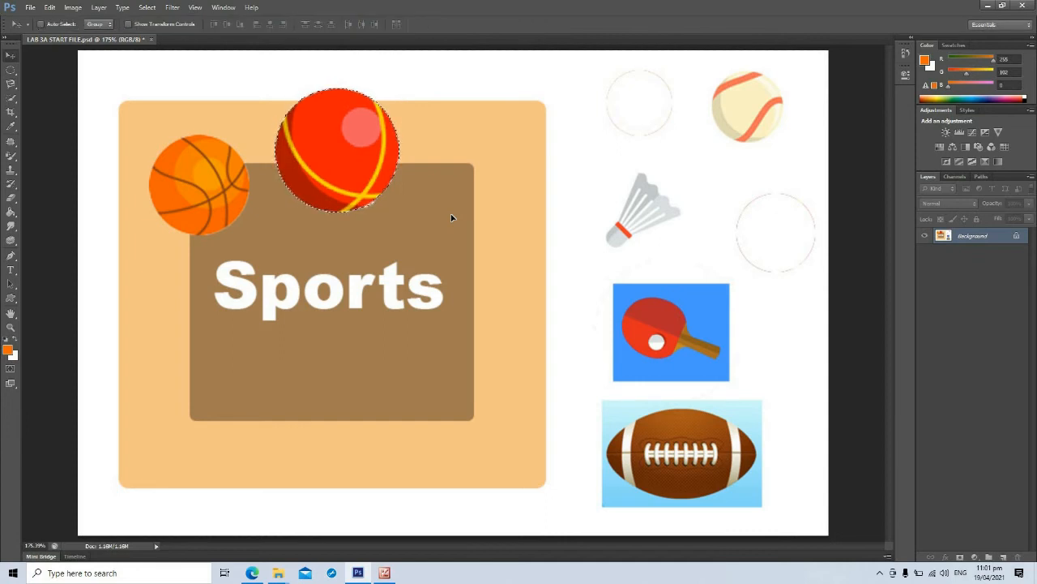
key("ctrl+d")
Try to select the baseball, move it onto the brown panel's upper-right corner, and place a duplicate below it.
left_click(13, 98)
left_click(13, 98)
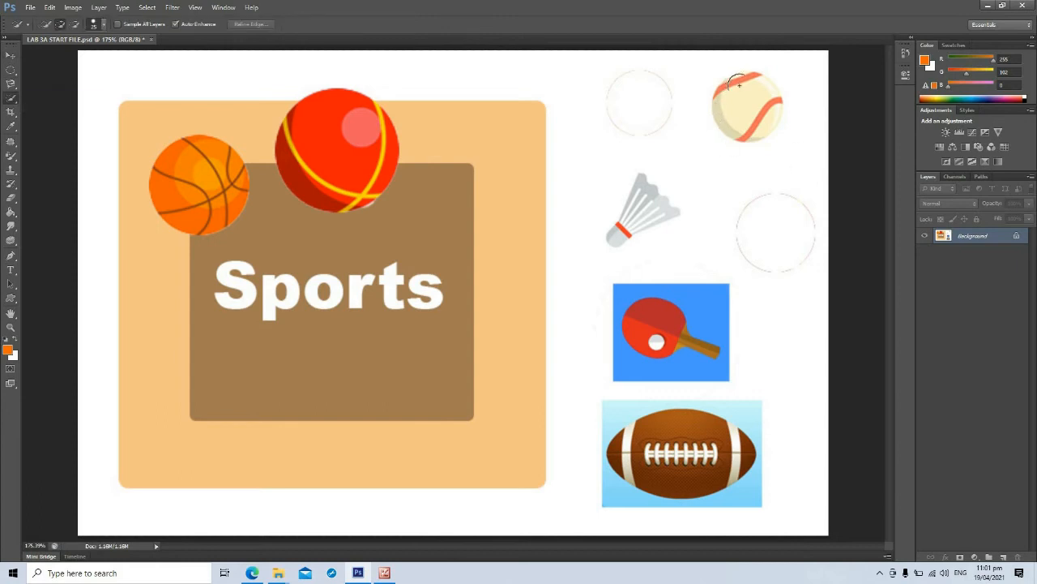
left_click_drag(764, 101, 768, 111)
key("v")
left_click_drag(744, 125, 591, 162)
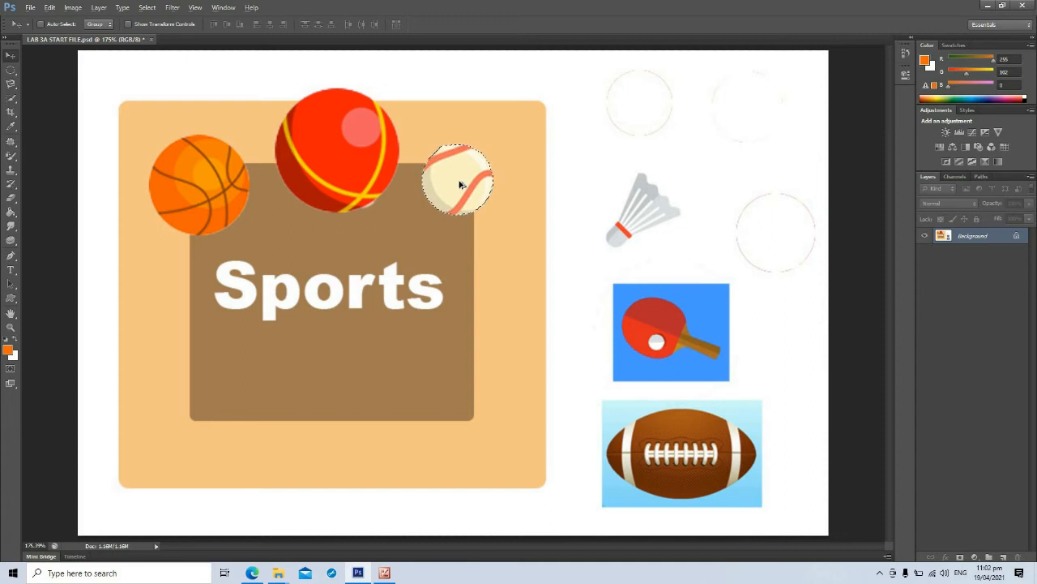
left_click_drag(460, 184, 631, 308)
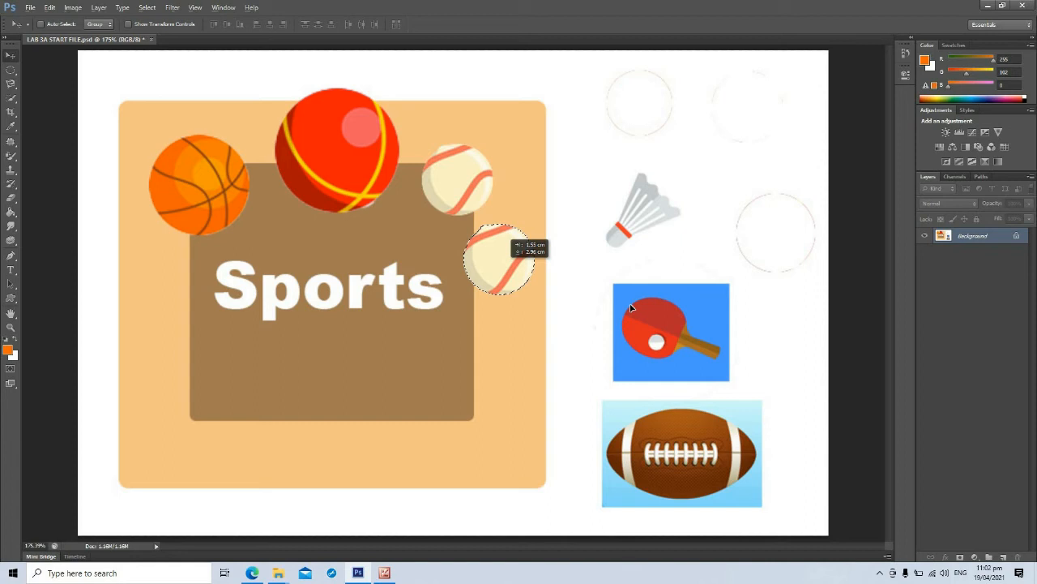
left_click_drag(631, 308, 633, 318)
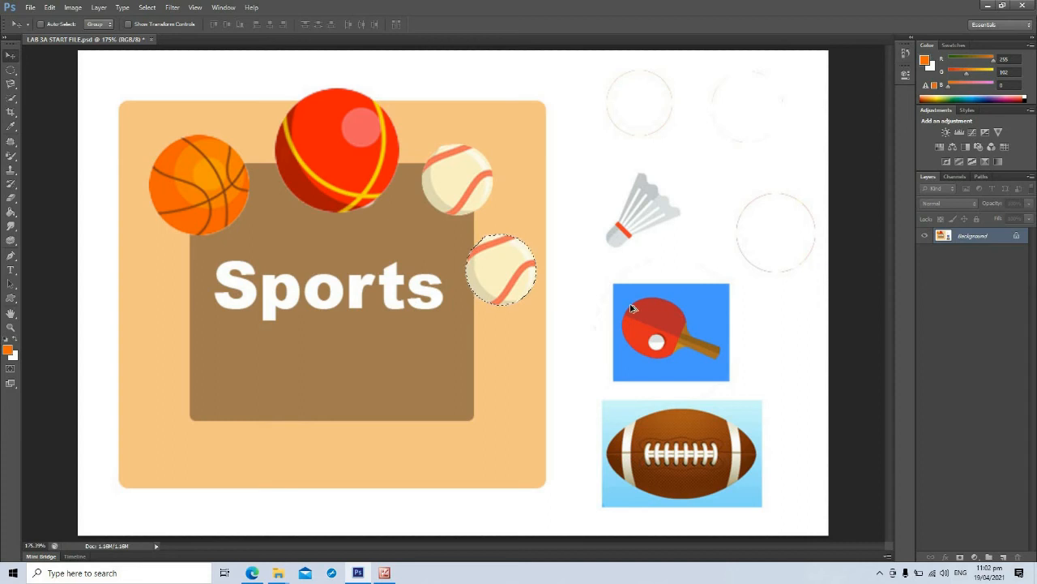
Undo the baseball's duplication, move and selection.
key("ctrl+alt+z")
key("ctrl+alt+z")
key("ctrl+alt+z")
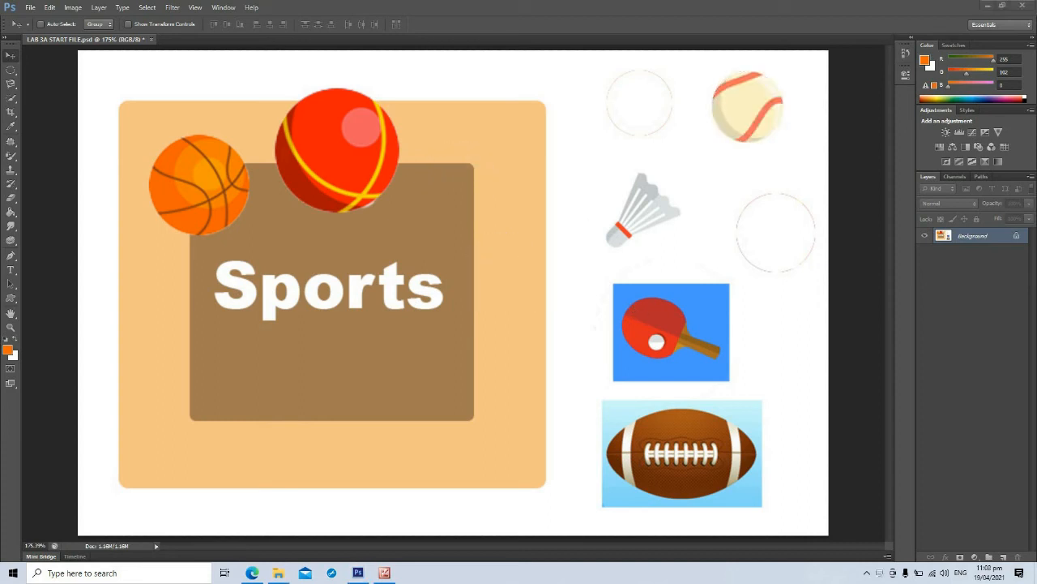
Activate the Quick Selection tool and demonstrate shrinking and enlarging its brush.
right_click(14, 95)
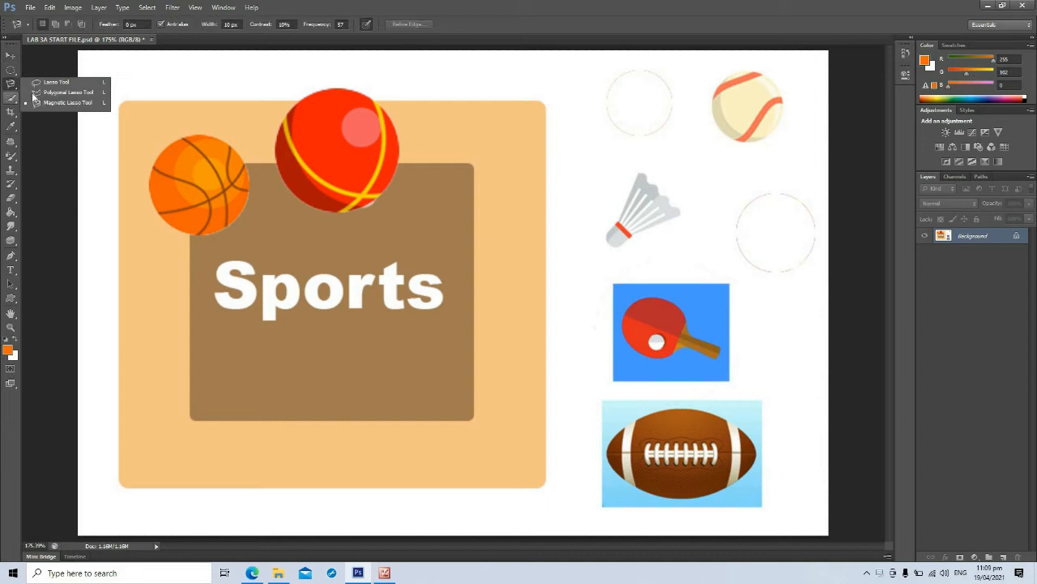
left_click(35, 101)
right_click(12, 98)
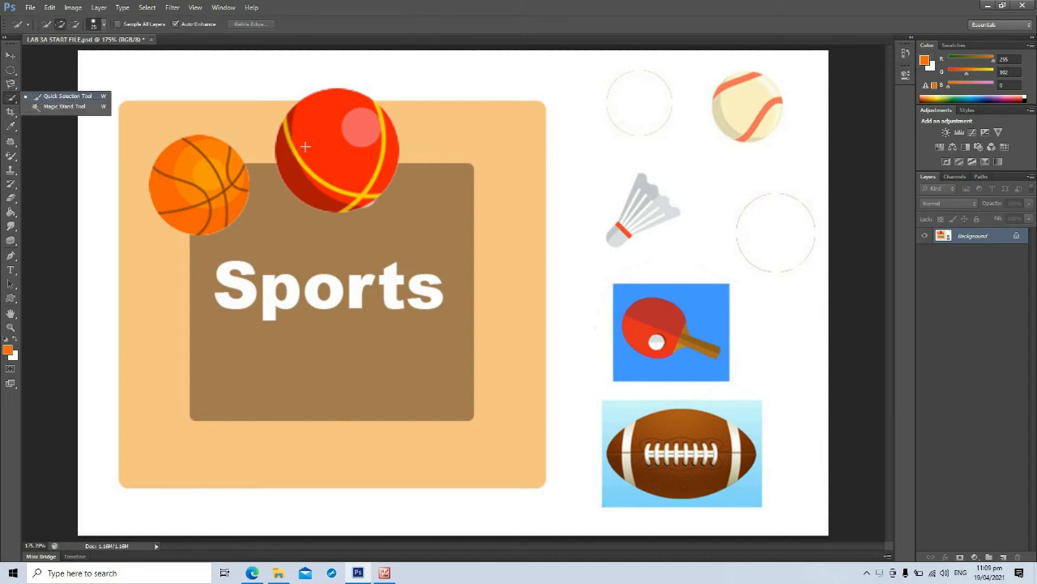
left_click(50, 97)
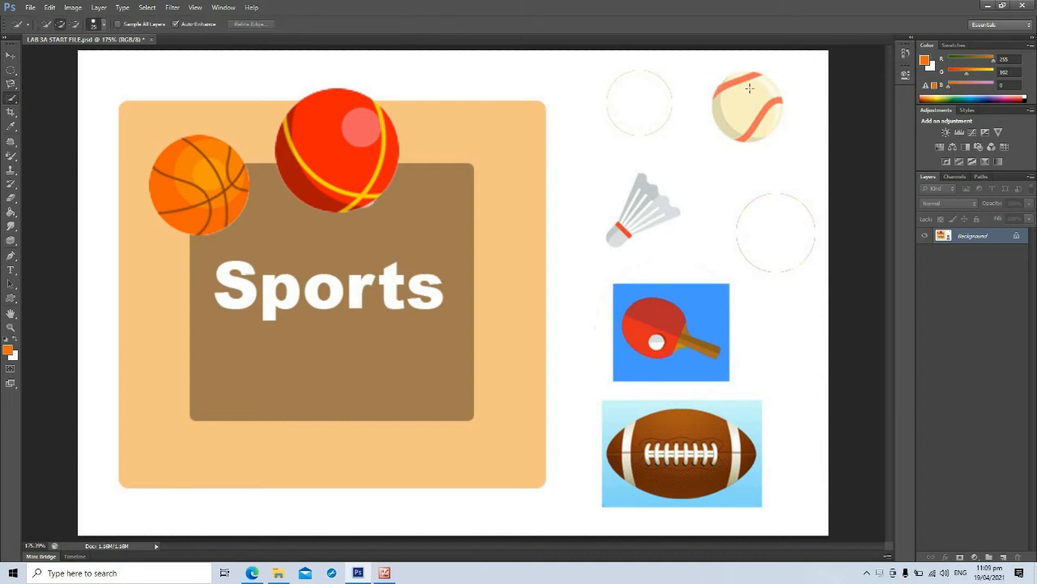
key("bracketleft")
key("bracketleft")
key("bracketleft")
key("bracketleft")
key("bracketleft")
key("bracketleft")
key("bracketleft")
key("bracketright")
key("bracketright")
key("bracketright")
key("bracketright")
key("bracketright")
key("bracketright")
key("bracketright")
key("bracketright")
key("bracketright")
key("bracketright")
key("bracketright")
key("bracketright")
key("bracketright")
key("bracketright")
key("bracketright")
key("bracketright")
key("bracketright")
key("bracketright")
key("bracketright")
key("bracketright")
key("bracketleft")
key("bracketleft")
key("bracketleft")
key("p")
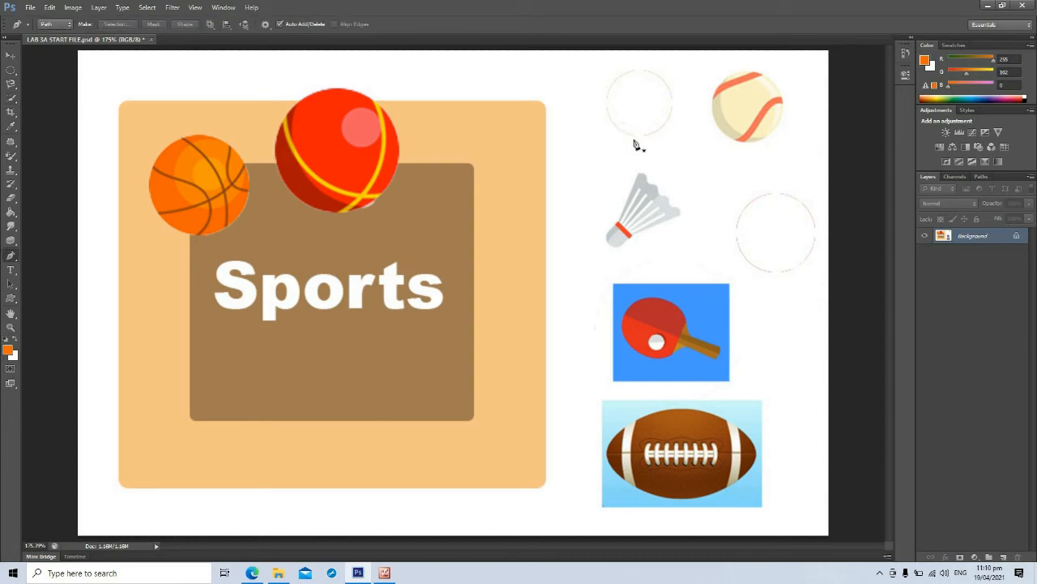
left_click(12, 99)
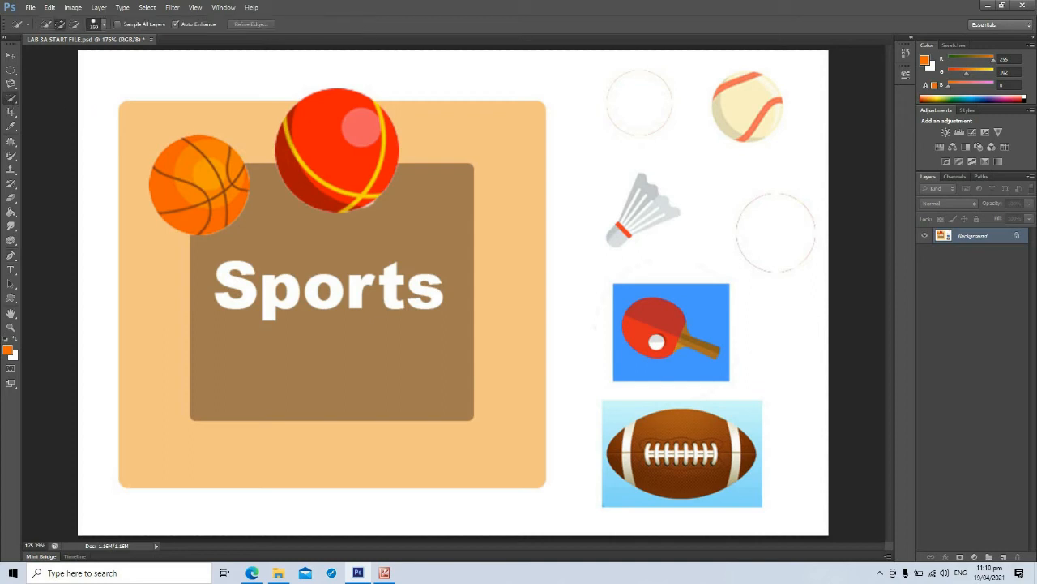
Readjust the Quick Selection brush size and select the whole baseball with it.
key("bracketleft")
key("bracketleft")
key("bracketright")
key("bracketright")
key("bracketright")
key("bracketright")
key("bracketright")
key("bracketright")
key("bracketright")
key("bracketleft")
key("bracketright")
key("bracketright")
left_click(744, 106)
key("ctrl+d")
mouse_move(752, 92)
left_mouse_down()
mouse_move(736, 97)
mouse_move(739, 112)
left_mouse_up()
Move the selected baseball onto the brown panel's upper-right corner and place two duplicates below it along the right edge.
left_click(11, 56)
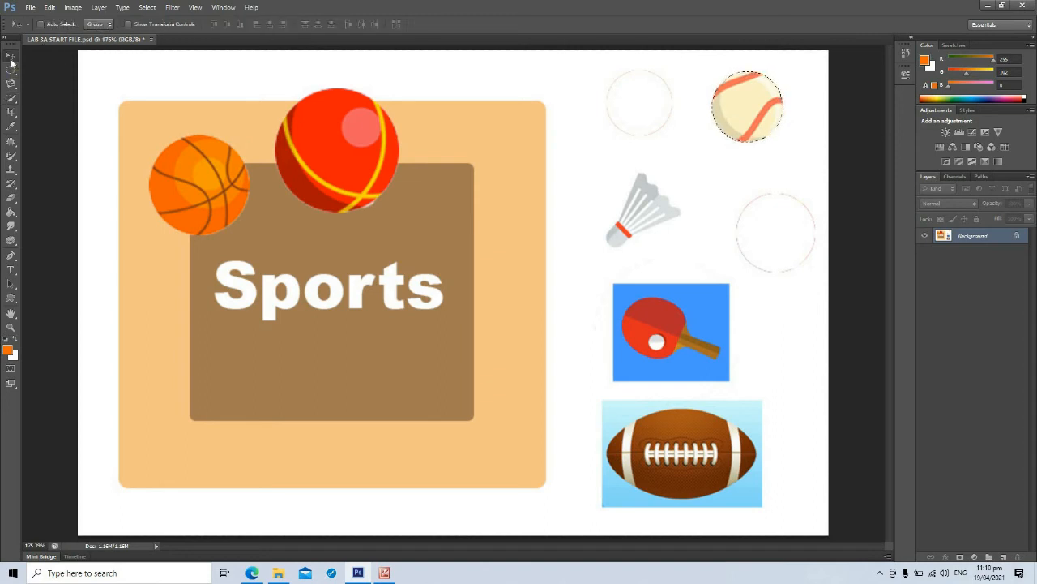
left_click_drag(729, 110, 435, 181)
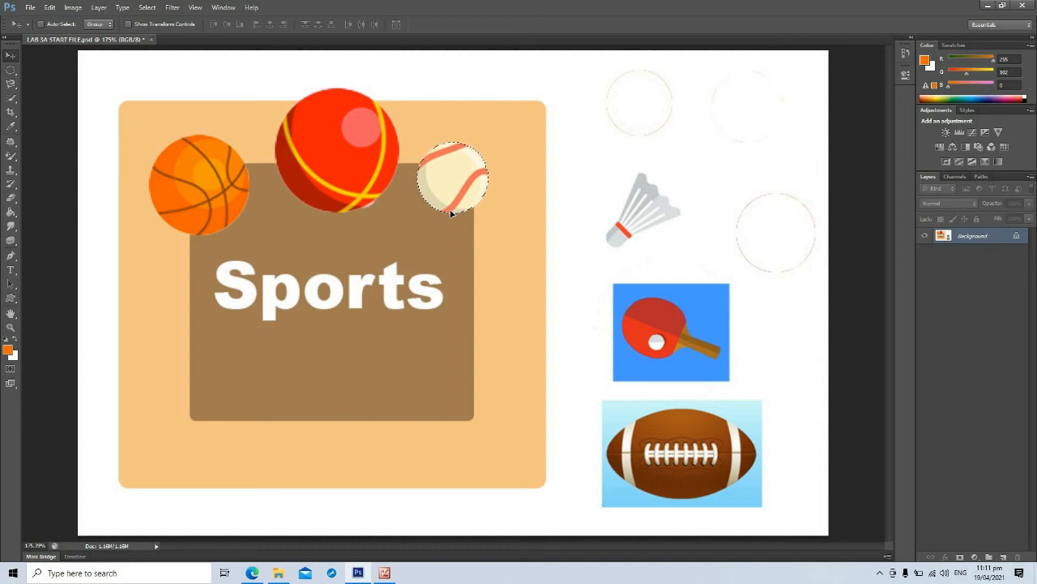
left_click_drag(454, 188, 511, 349)
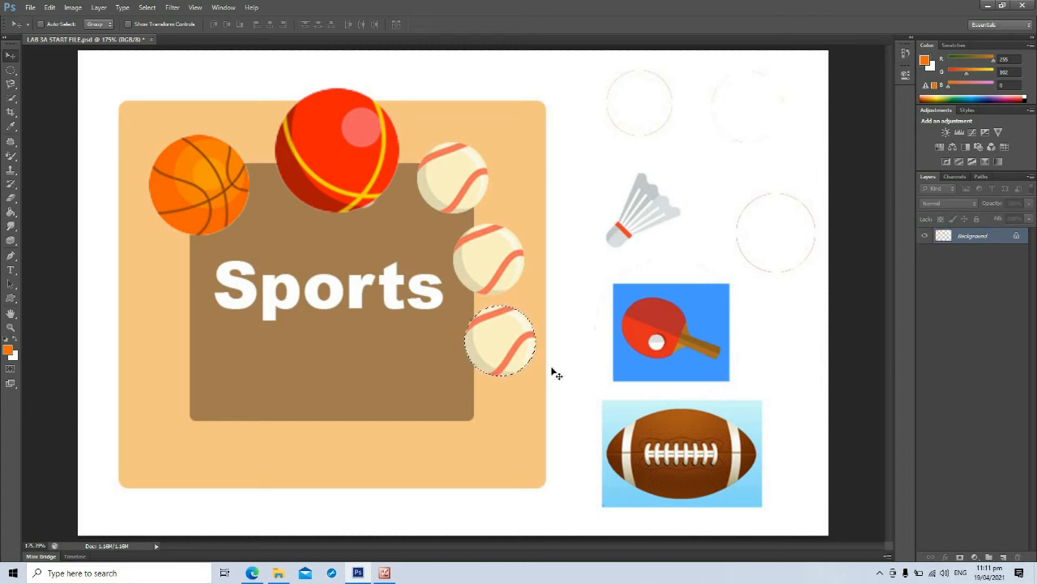
Invert the colors of the selected lowest baseball copy.
key("ctrl+i")
key("ctrl+i")
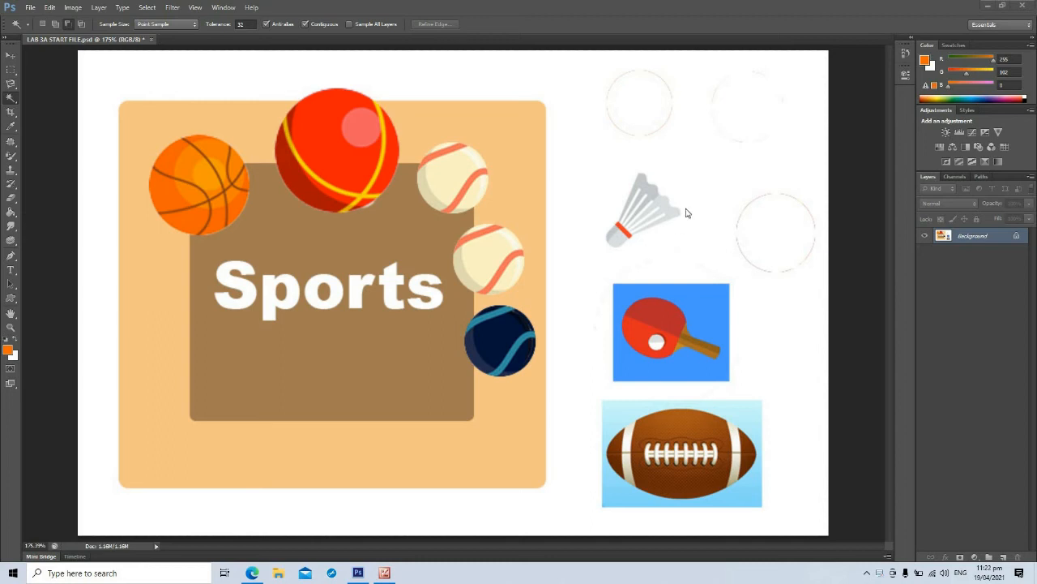
Marquee a rectangle around the shuttlecock and subtract its white background using the Magic Wand to select only the shuttlecock.
left_click(11, 70)
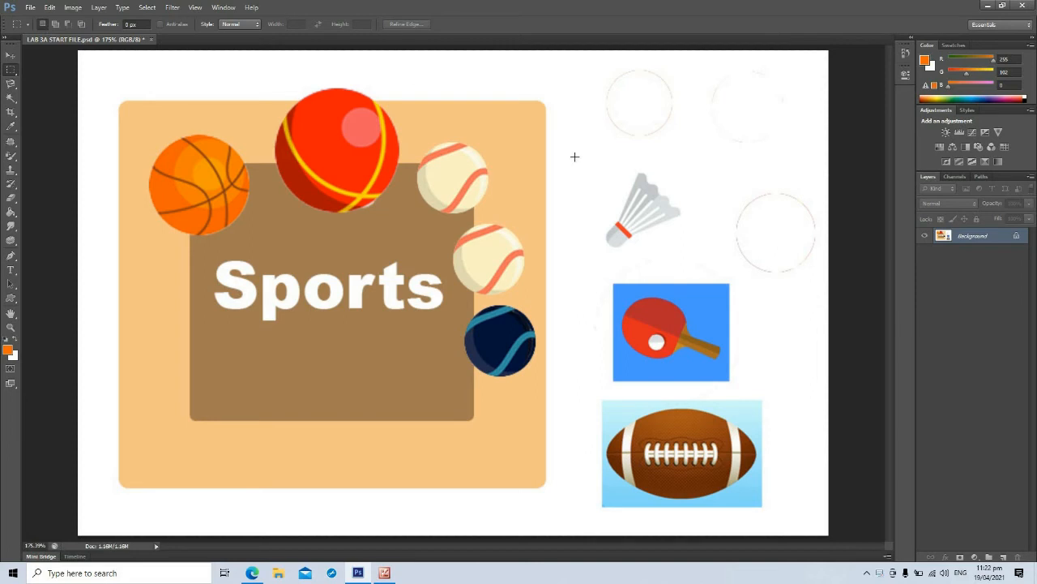
left_click_drag(574, 156, 713, 267)
left_click(12, 98)
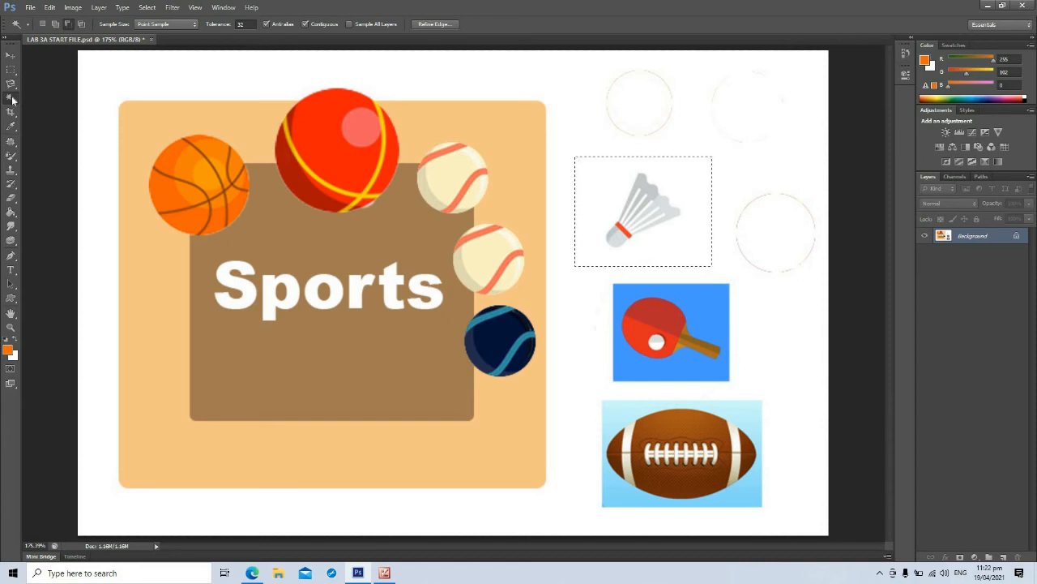
left_click(69, 26)
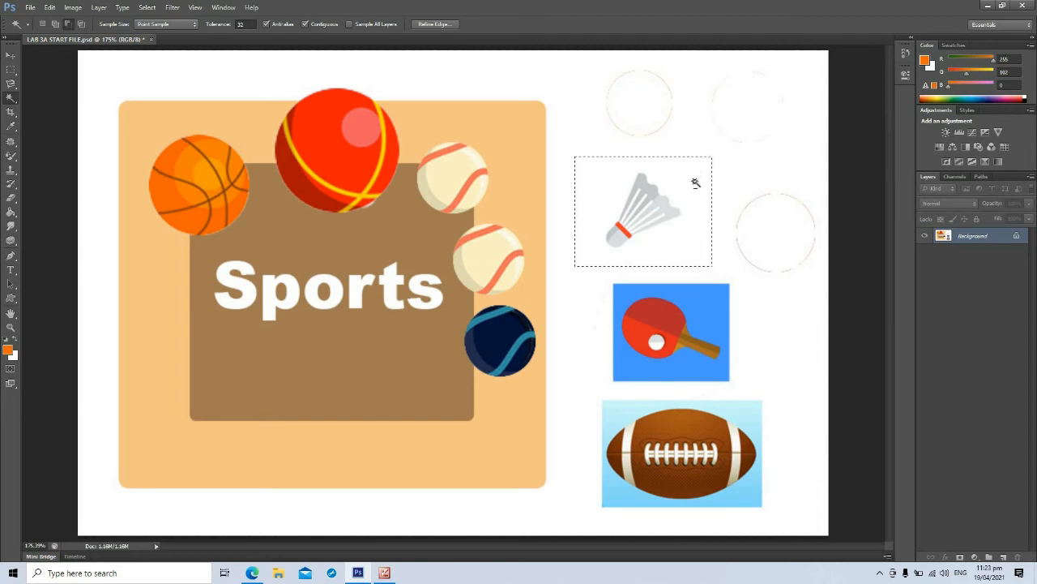
left_click(724, 231, "alt")
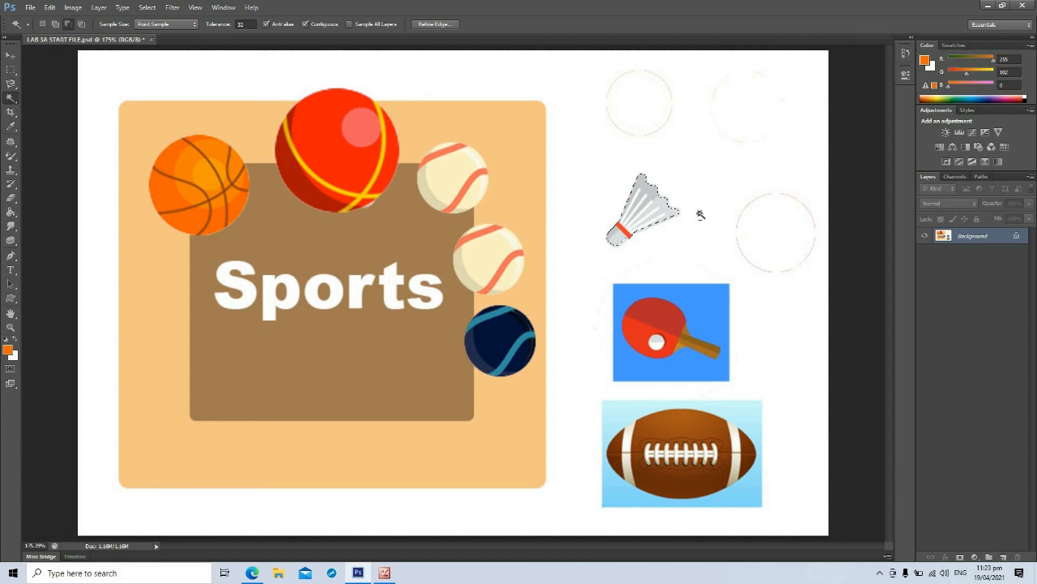
Move the shuttlecock onto the lower part of the brown panel's left edge and deselect it.
left_click(10, 56)
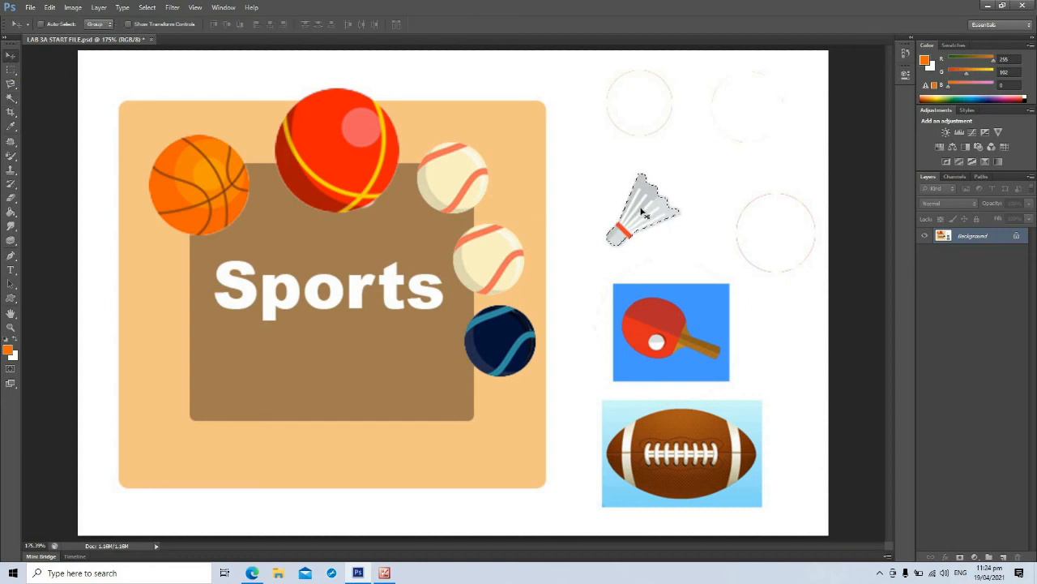
left_click_drag(642, 212, 470, 279)
left_click_drag(238, 353, 187, 350)
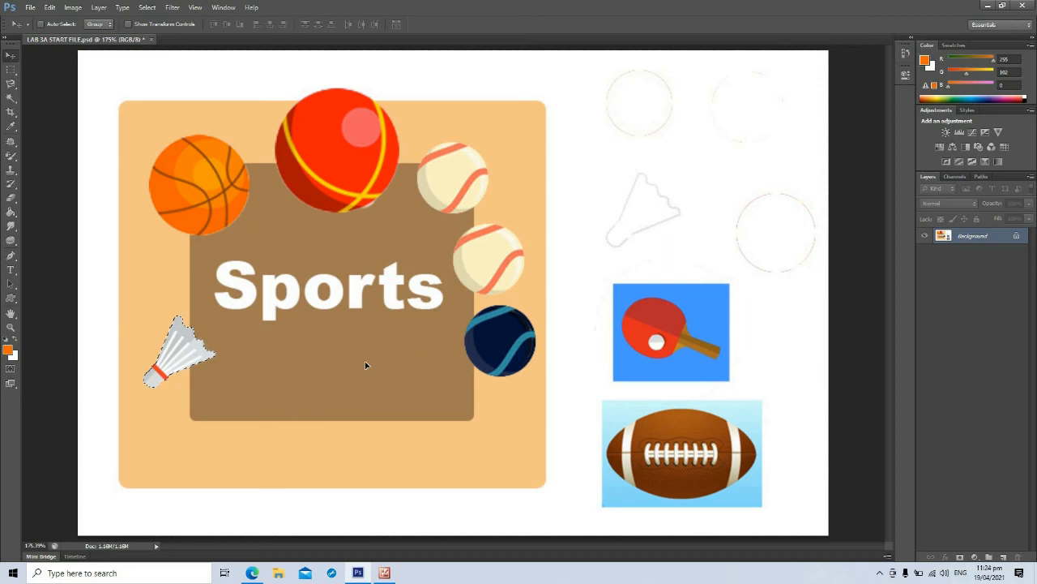
key("ctrl+d")
Select the football by tracing its complete outline against the blue background with the Magnetic Lasso tool.
left_click(12, 89)
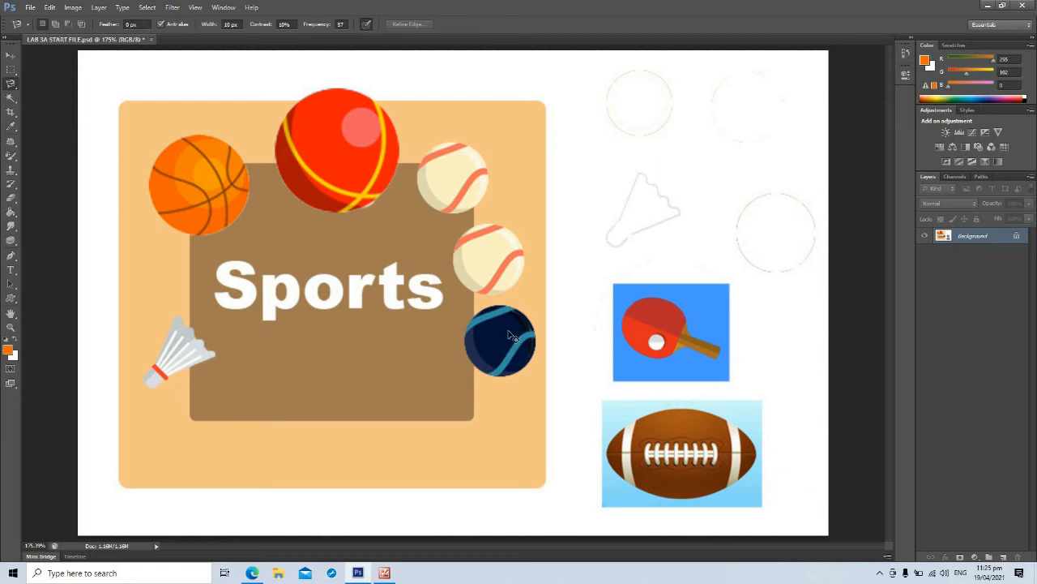
key("ctrl+plus")
key("ctrl+plus")
key("ctrl+plus")
key("ctrl+plus")
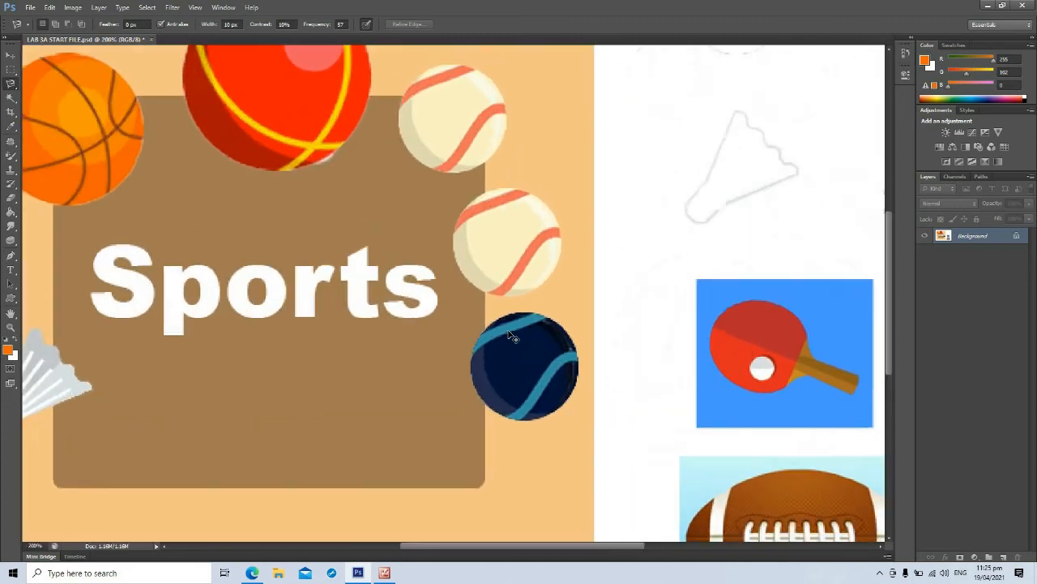
scroll(884, 397, "down", 6)
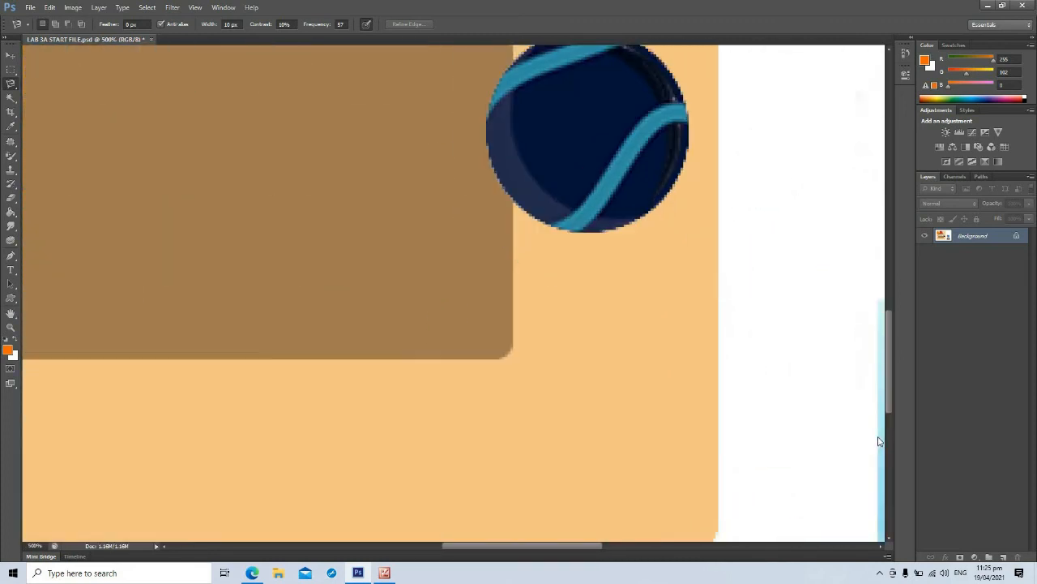
left_click_drag(672, 544, 784, 545)
scroll(892, 359, "up", 2)
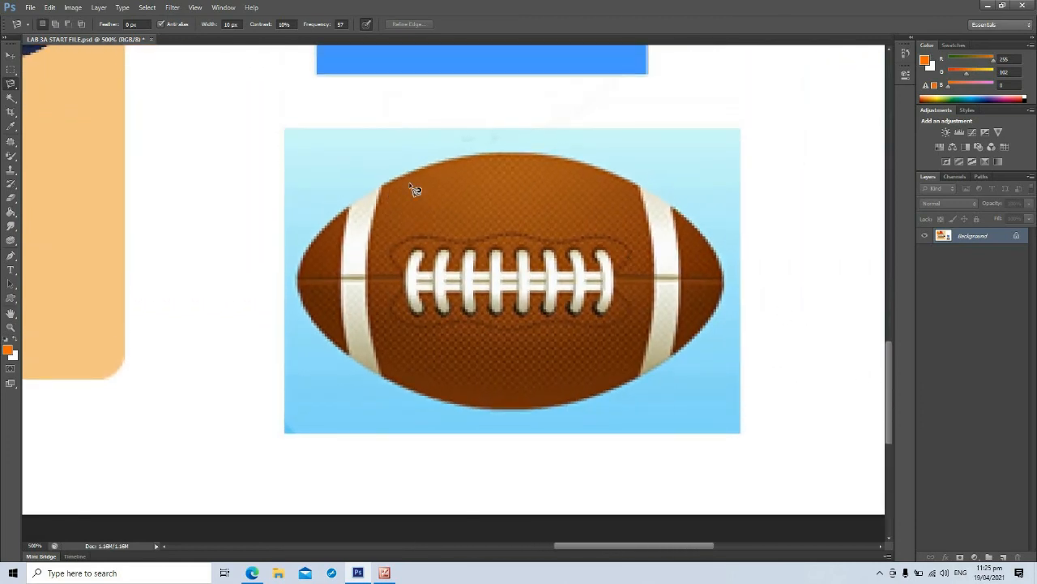
left_click_drag(48, 96, 58, 105)
left_click(310, 246)
key("Delete")
left_click(662, 197)
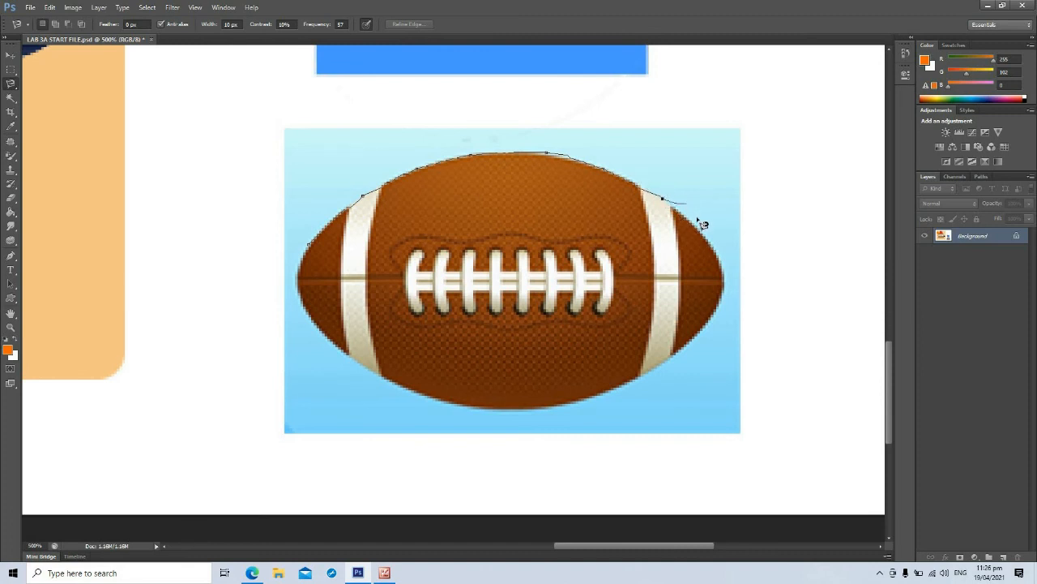
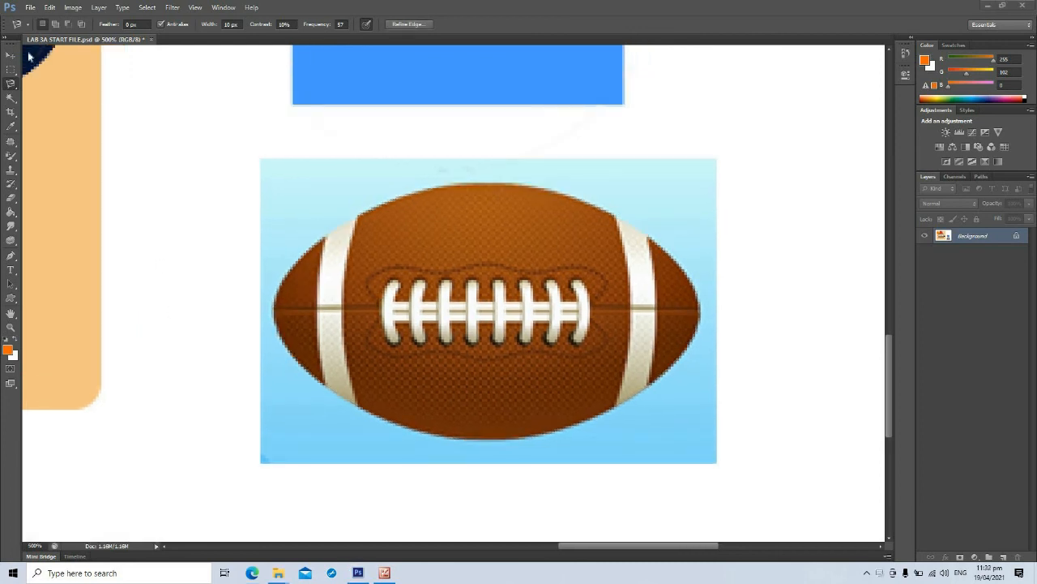
left_click(14, 84)
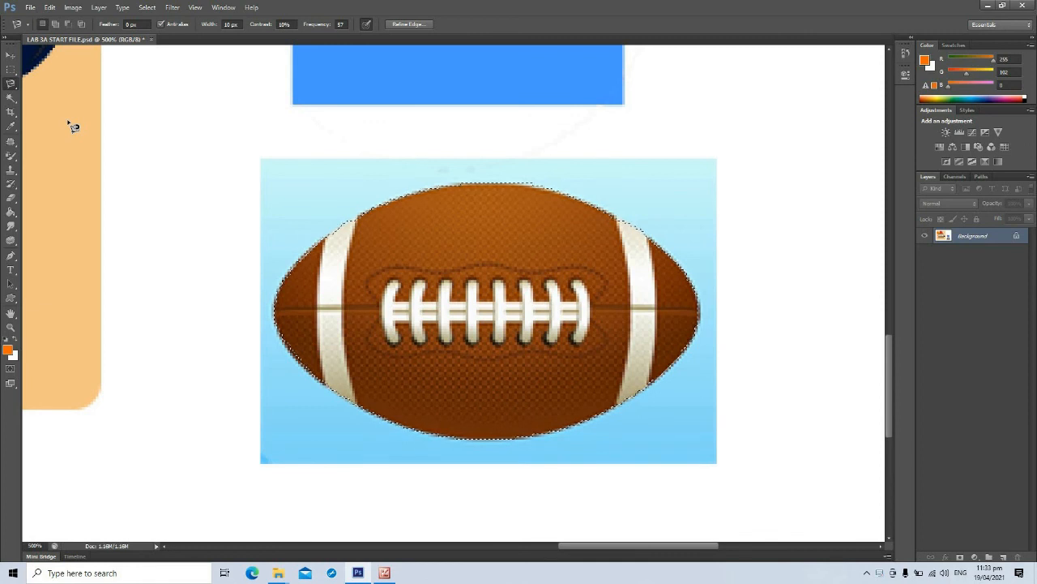
Zoom out to 100% to bring the selected football and the Sports panel into view together.
key("ctrl+minus")
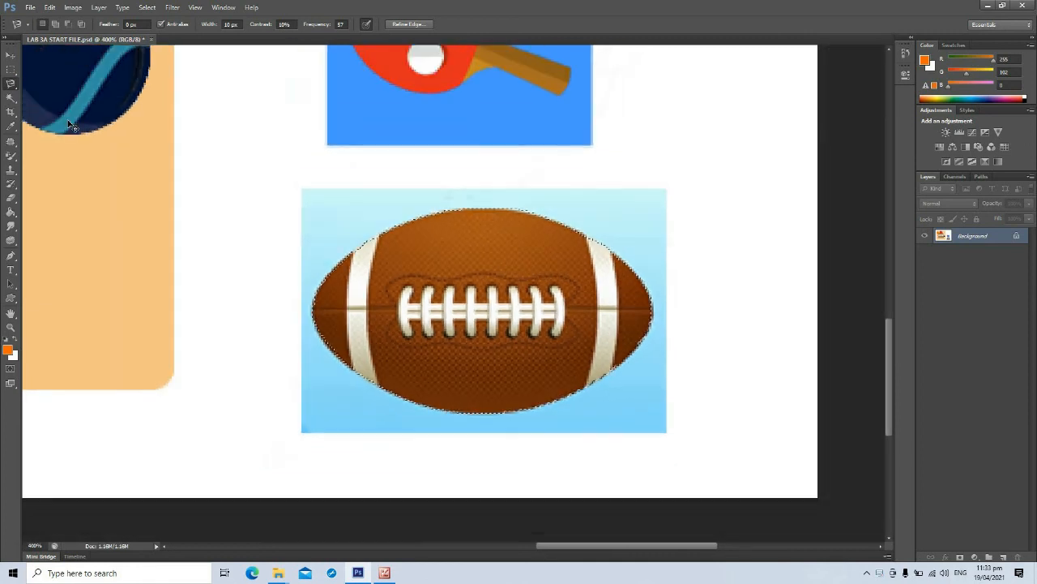
key("ctrl+minus")
key("ctrl+minus")
key("ctrl+minus")
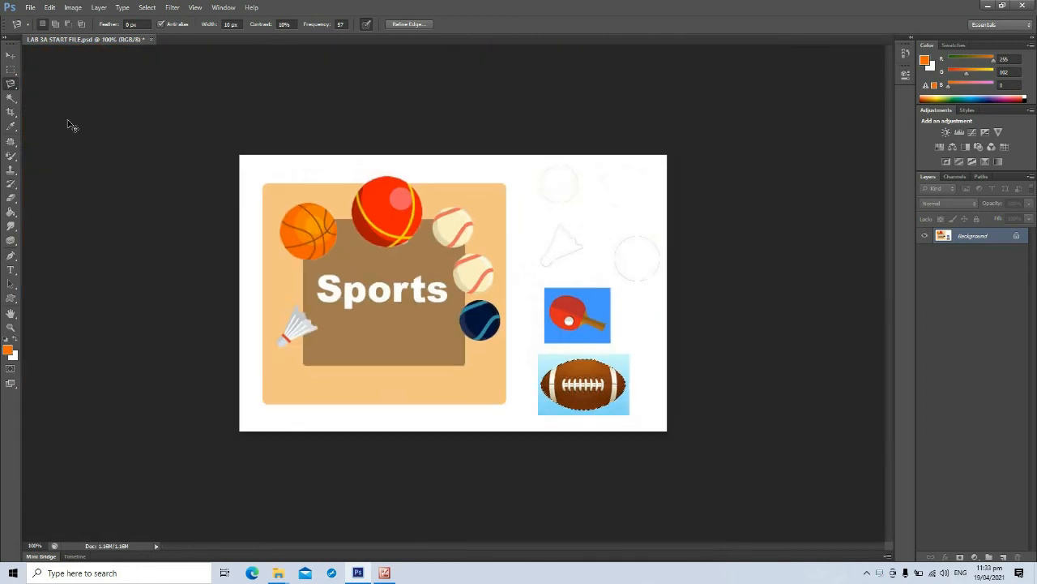
Move the selected football onto the lower-left edge of the brown panel and deselect it.
key("ctrl+0")
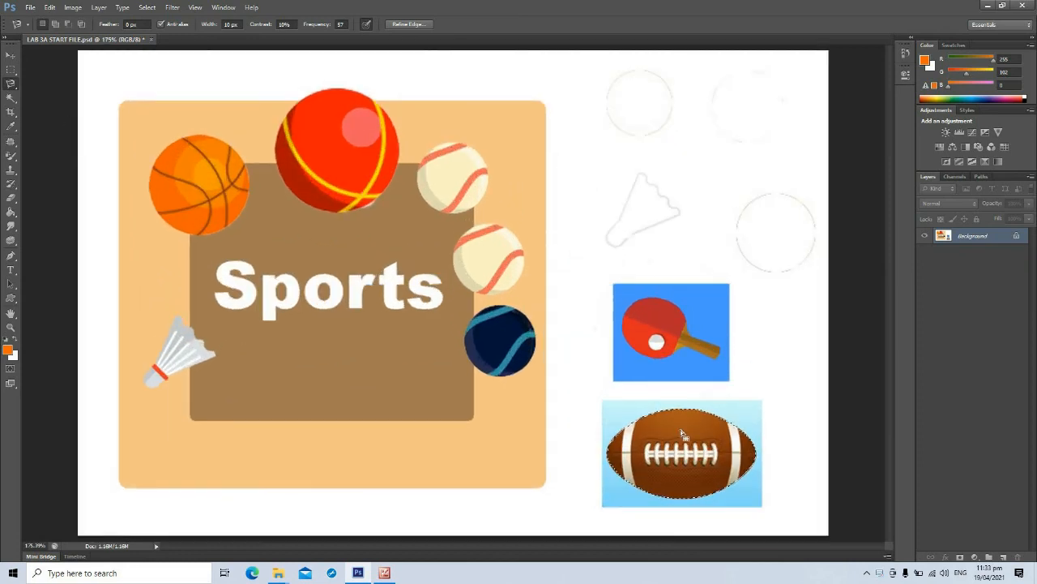
left_click(11, 56)
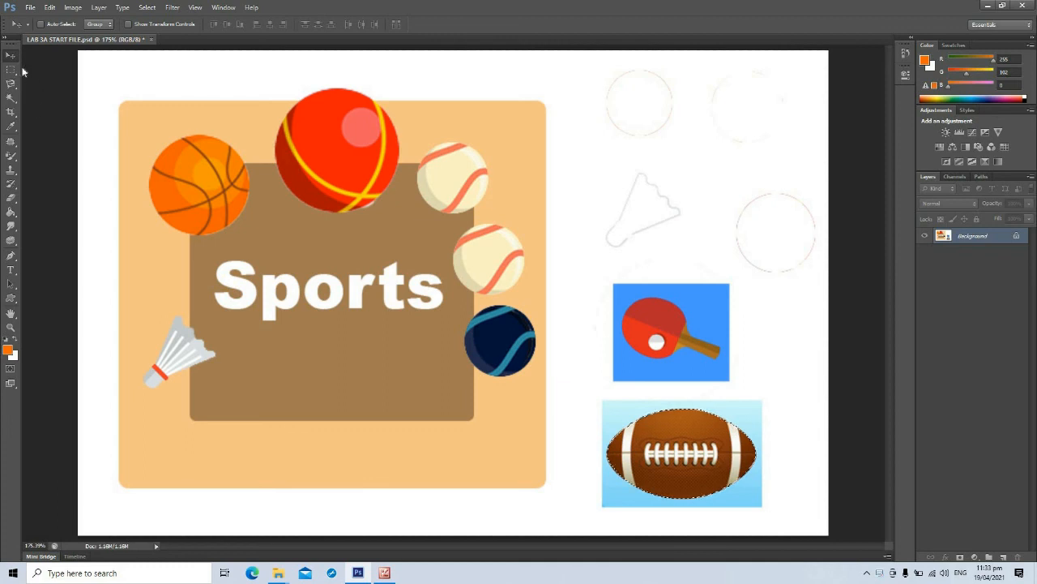
left_click_drag(676, 461, 261, 434)
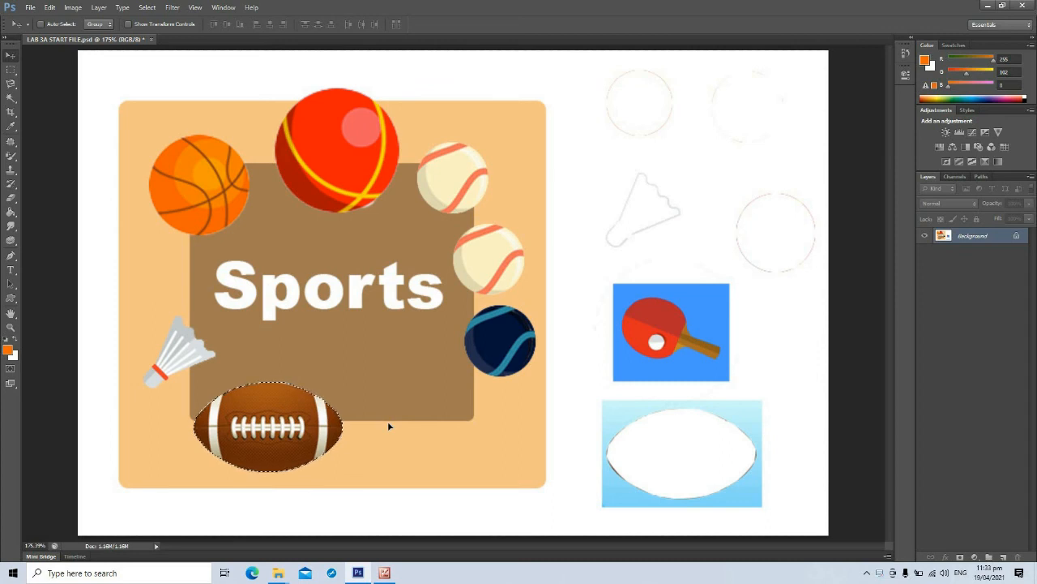
key("ctrl+d")
Select the table tennis paddle by tracing its outline against the blue background with the Magnetic Lasso tool.
left_click(11, 83)
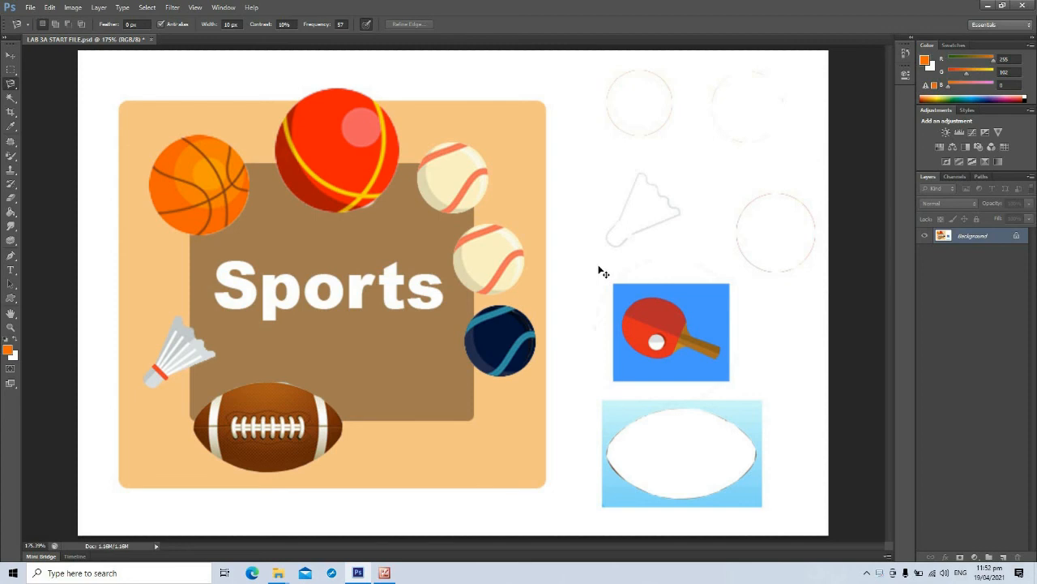
key("ctrl+plus")
key("ctrl+plus")
key("ctrl+plus")
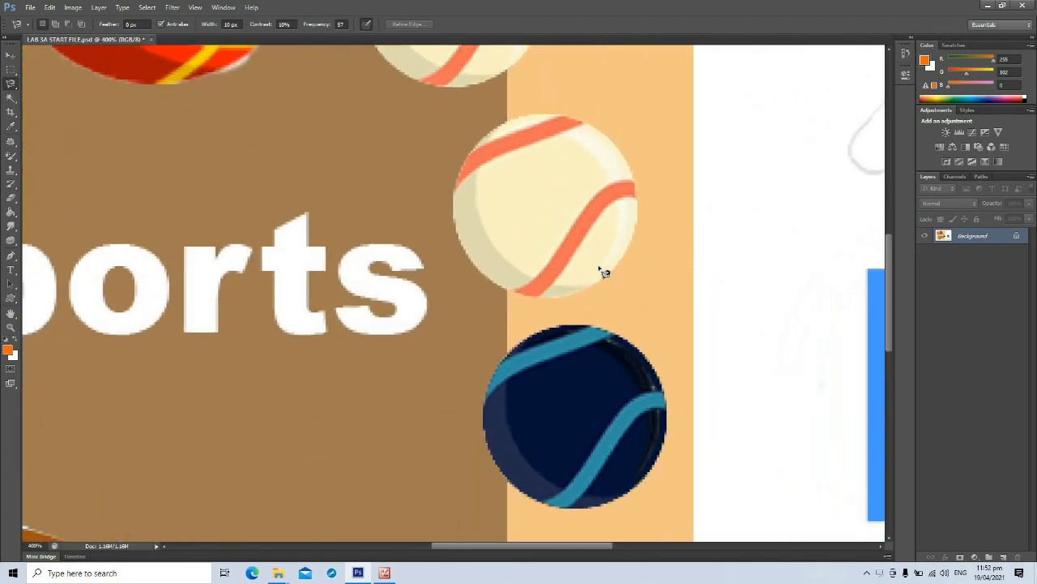
key("ctrl+plus")
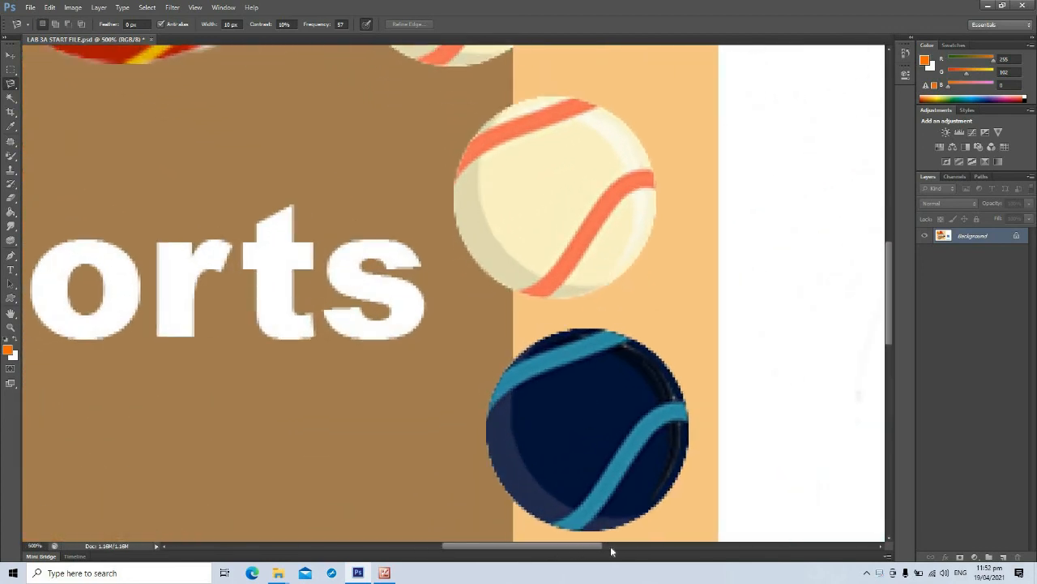
scroll(610, 550, "right", 10)
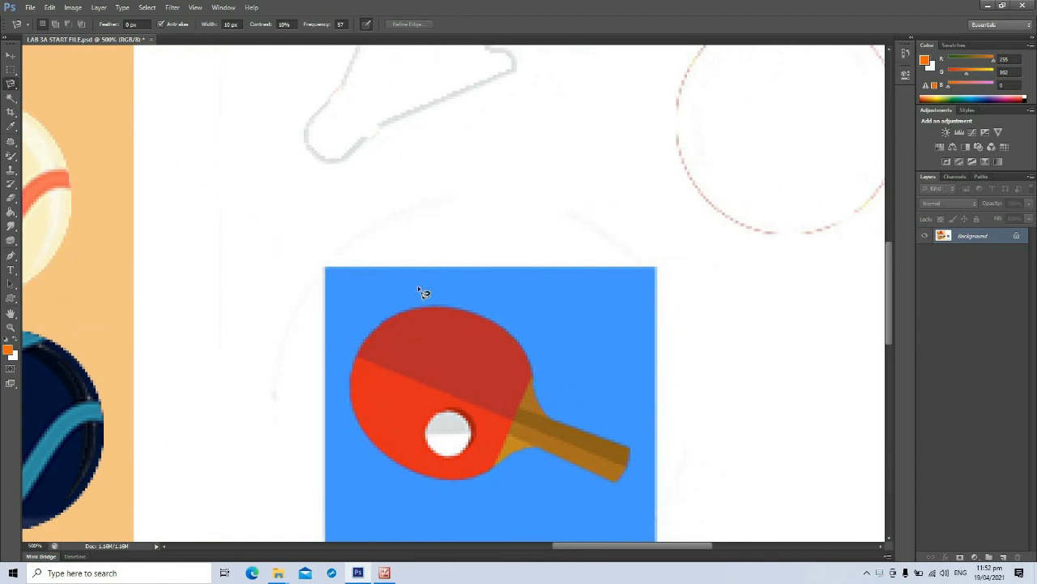
left_click(374, 331)
left_click(374, 333)
Move the selected paddle onto the lower-right edge of the brown panel, beside the football.
left_click(10, 54)
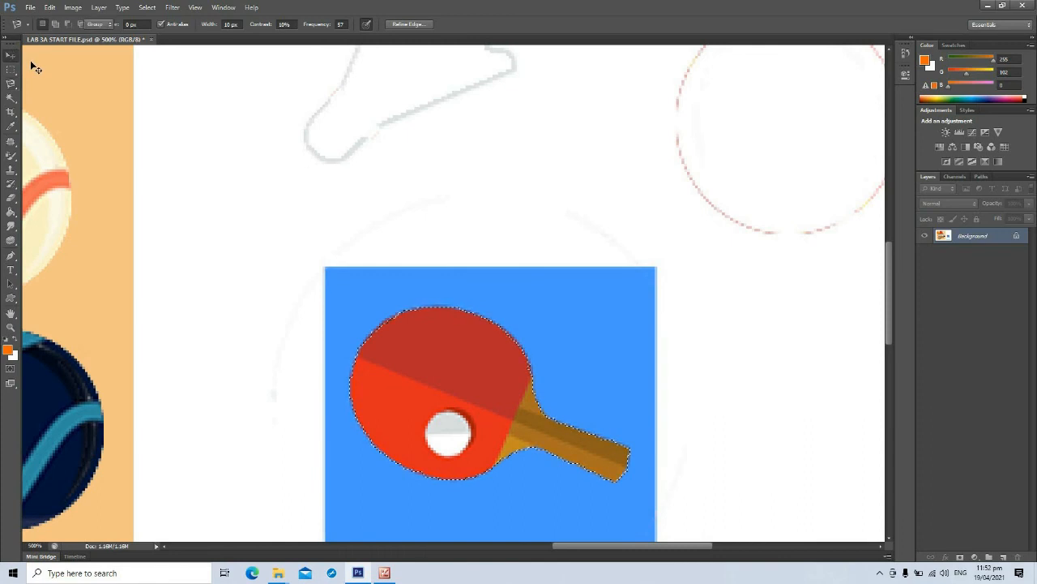
key("ctrl+0")
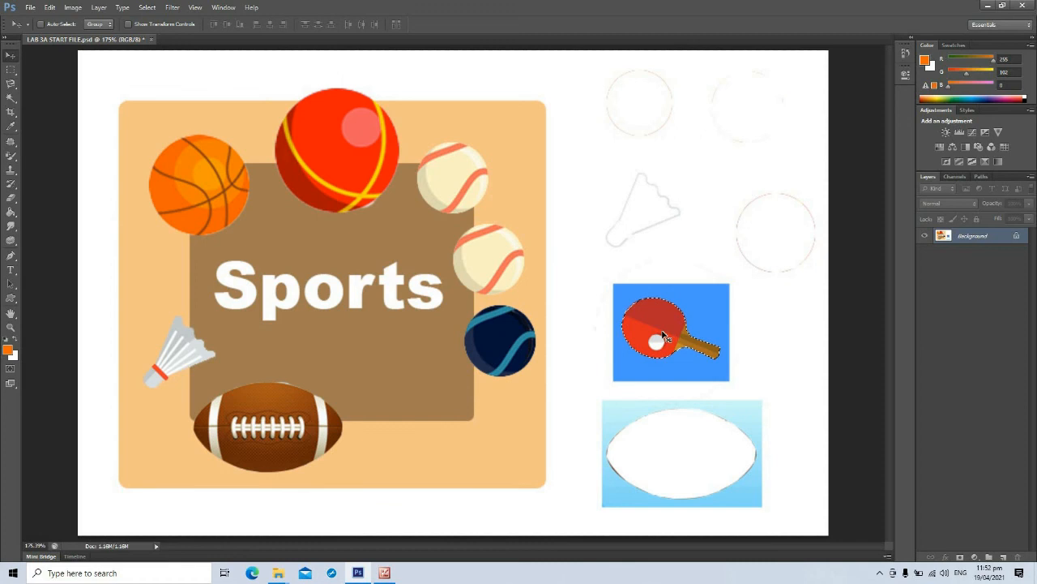
left_click_drag(662, 333, 420, 412)
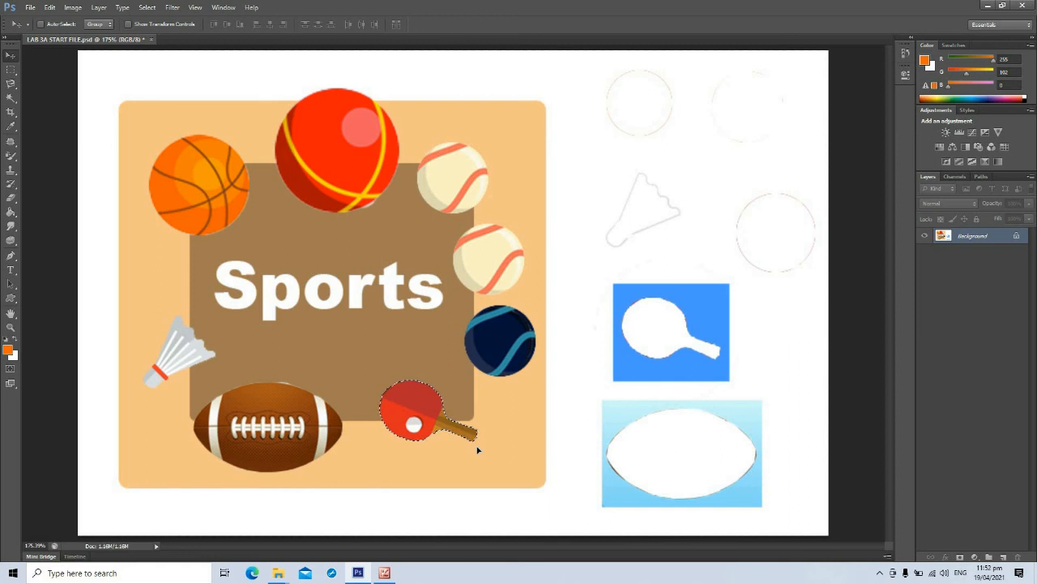
Scale the paddle up to about 129% with Free Transform and deselect it.
key("ctrl+t")
left_click_drag(477, 440, 507, 460)
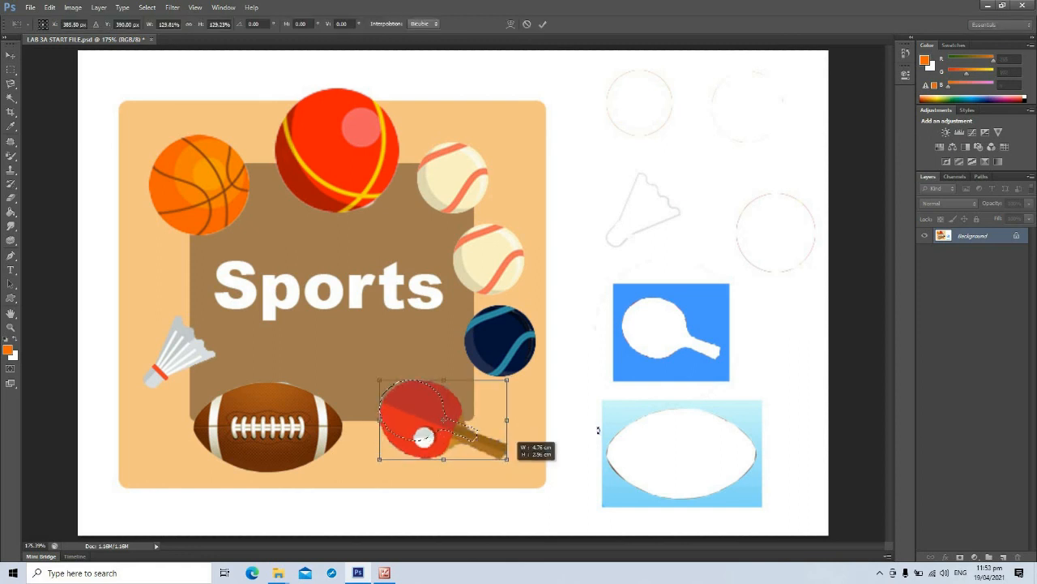
key("Return")
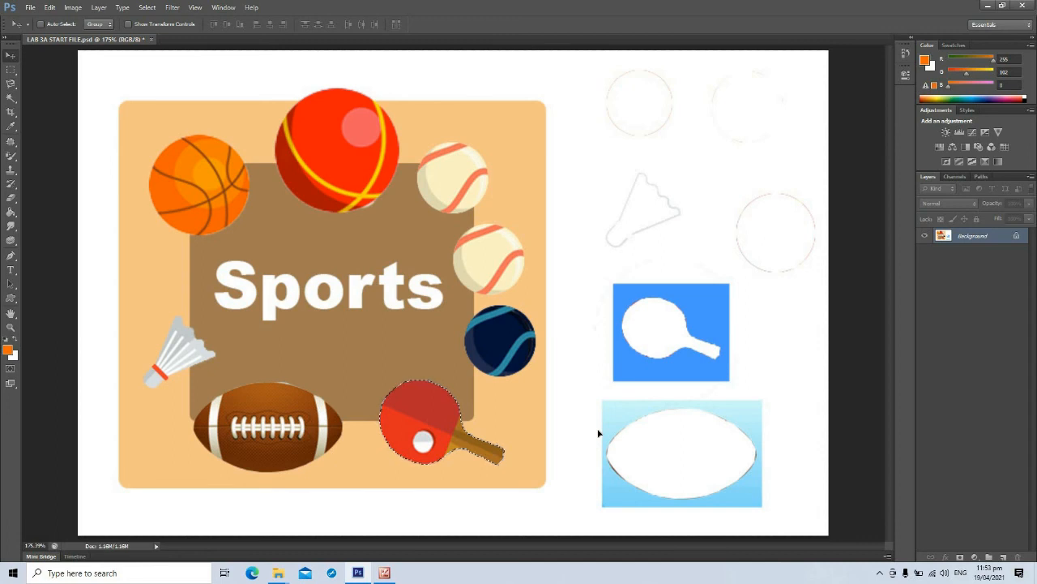
key("ctrl+d")
Select the light orange panel area with the Magic Wand at tolerance 32, and deselect it.
left_click(12, 98)
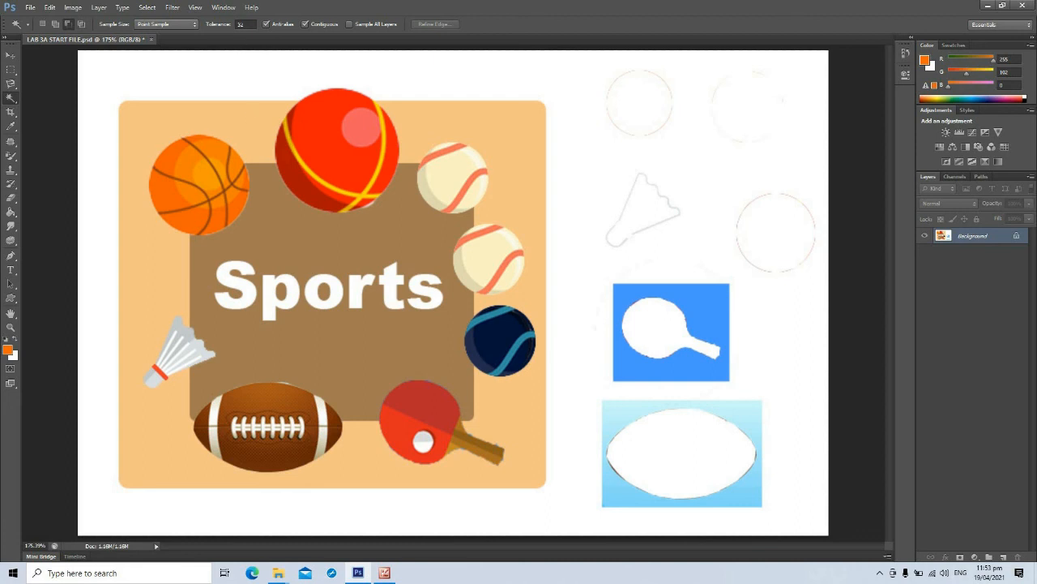
left_click(143, 130)
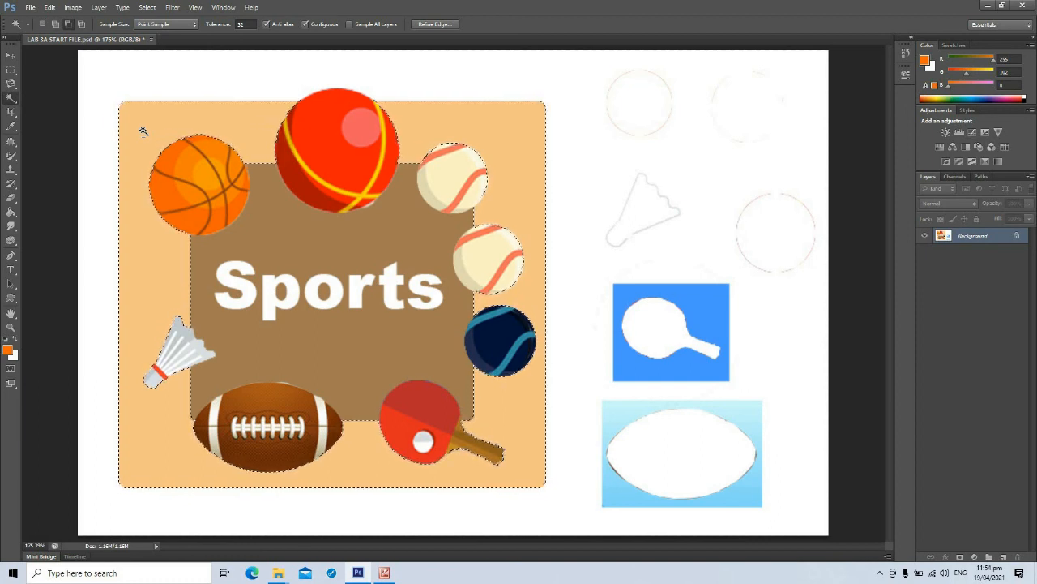
key("ctrl+d")
Set the Magic Wand tolerance to 100 and sample the light orange panel to select a wider colour range.
left_click(240, 24)
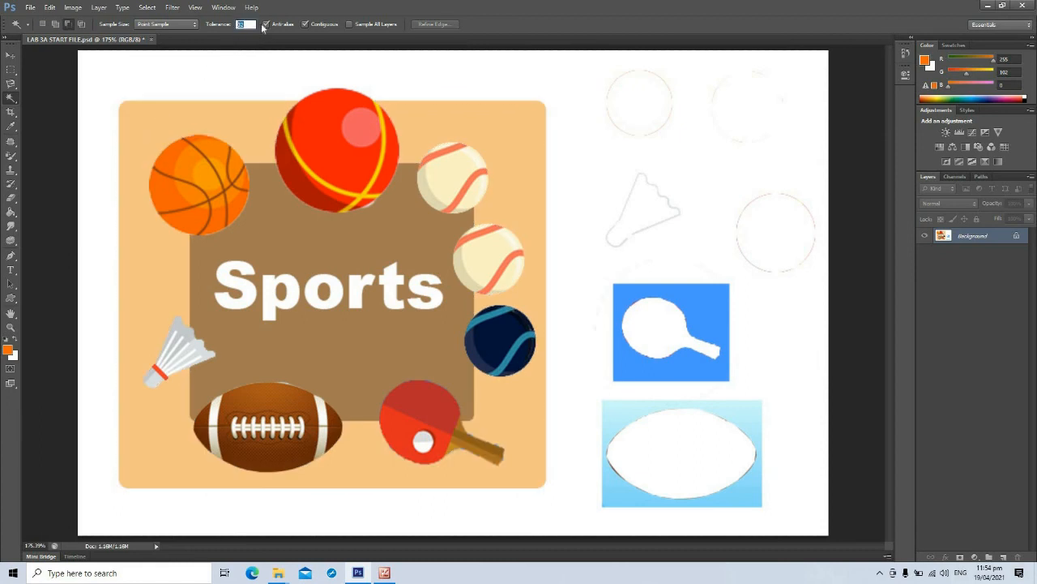
type("100")
left_click(138, 151)
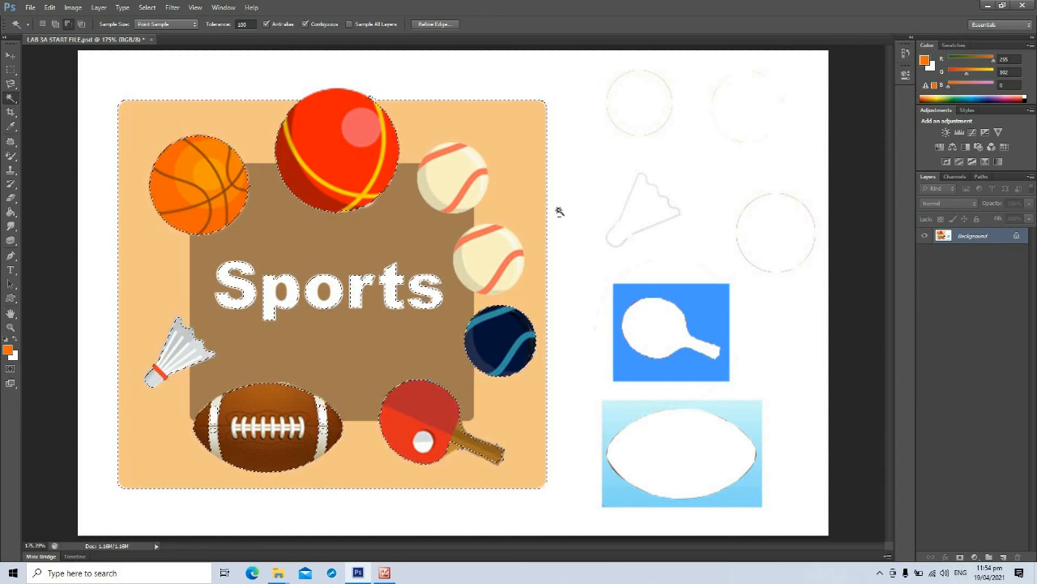
Fill the selected panel colours with white, undo the fill and clear the selection.
key("shift+F5")
key("Return")
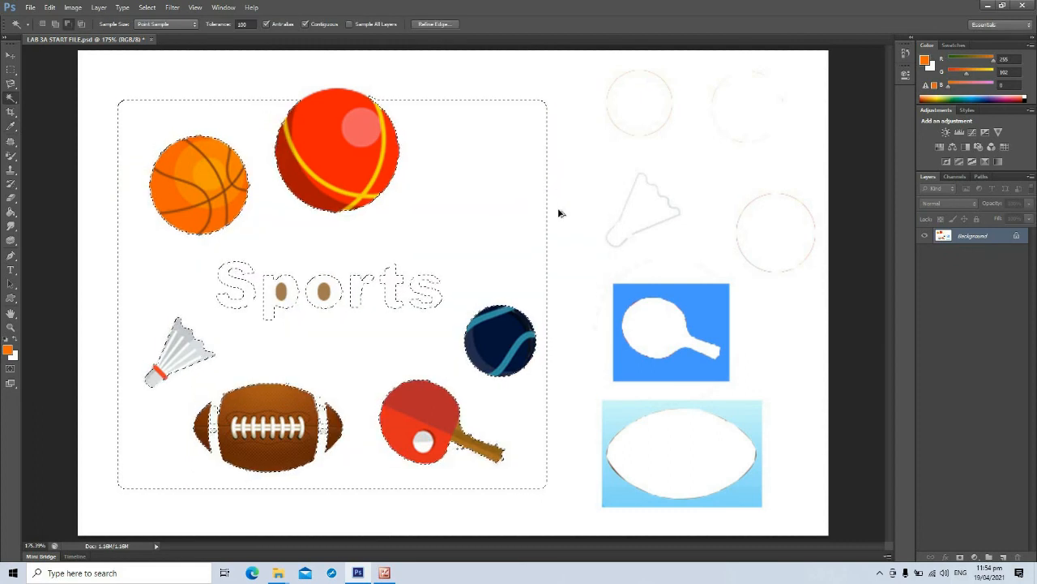
key("ctrl+z")
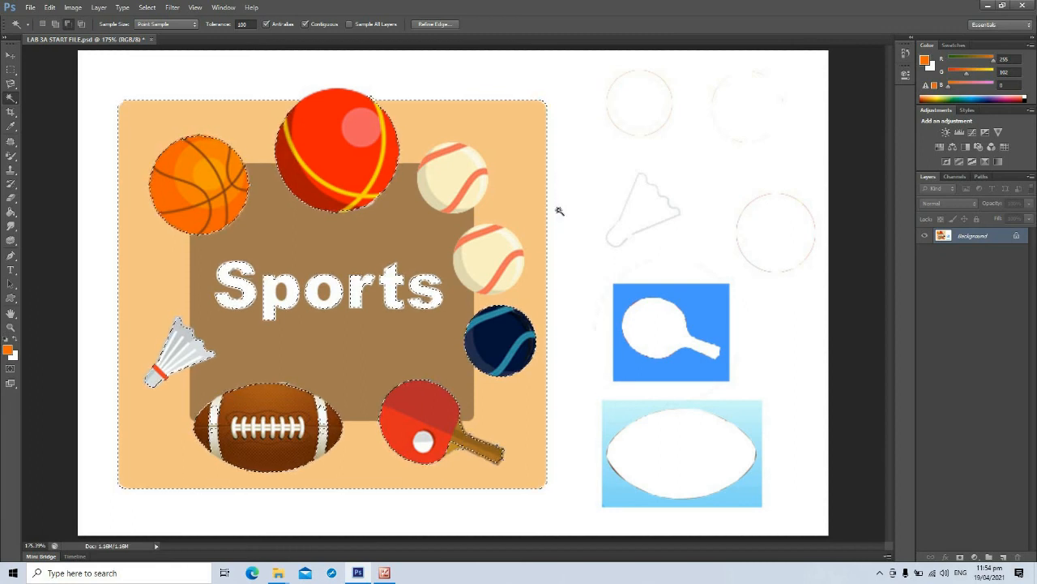
key("ctrl+d")
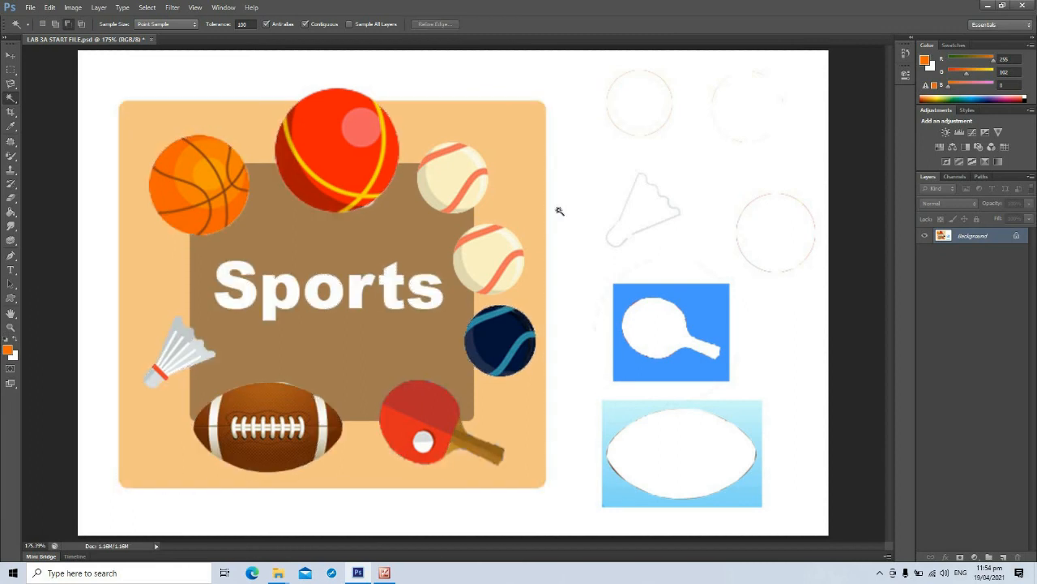
Draw freehand Lasso selections around the Sports text and clear them.
left_click(10, 86)
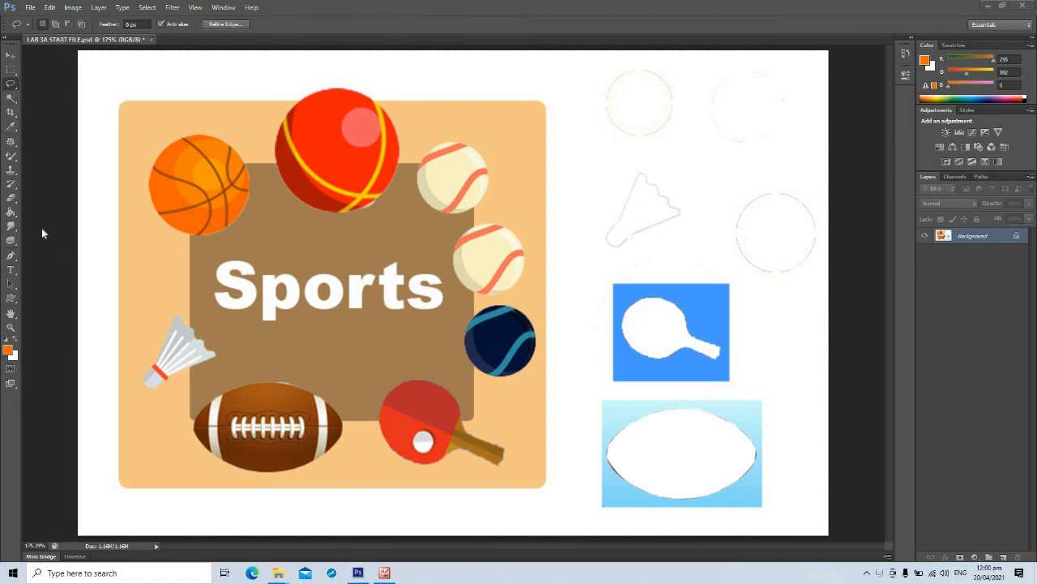
left_click(11, 84)
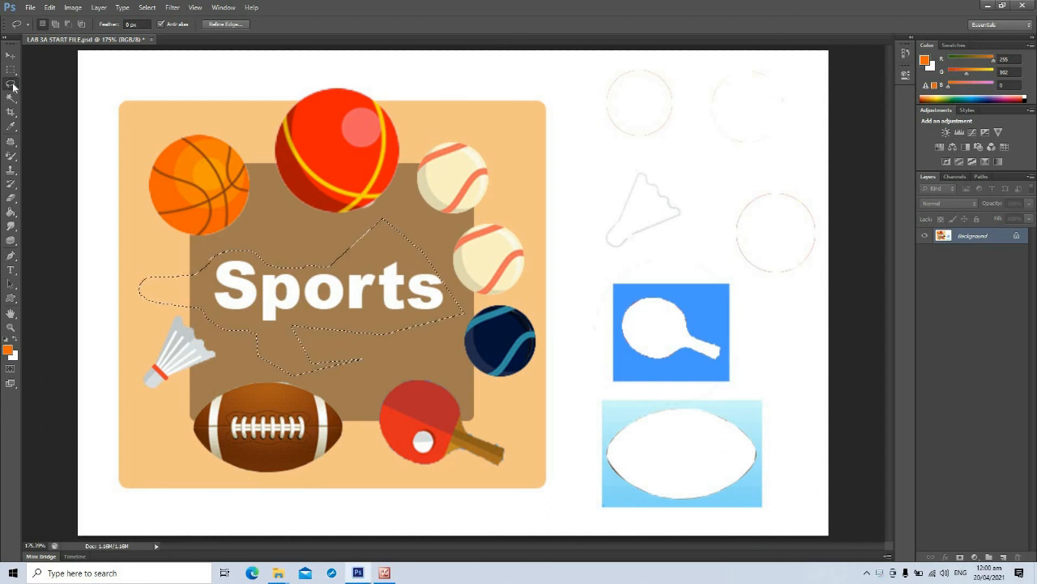
key("ctrl+d")
left_click_drag(13, 86, 55, 92)
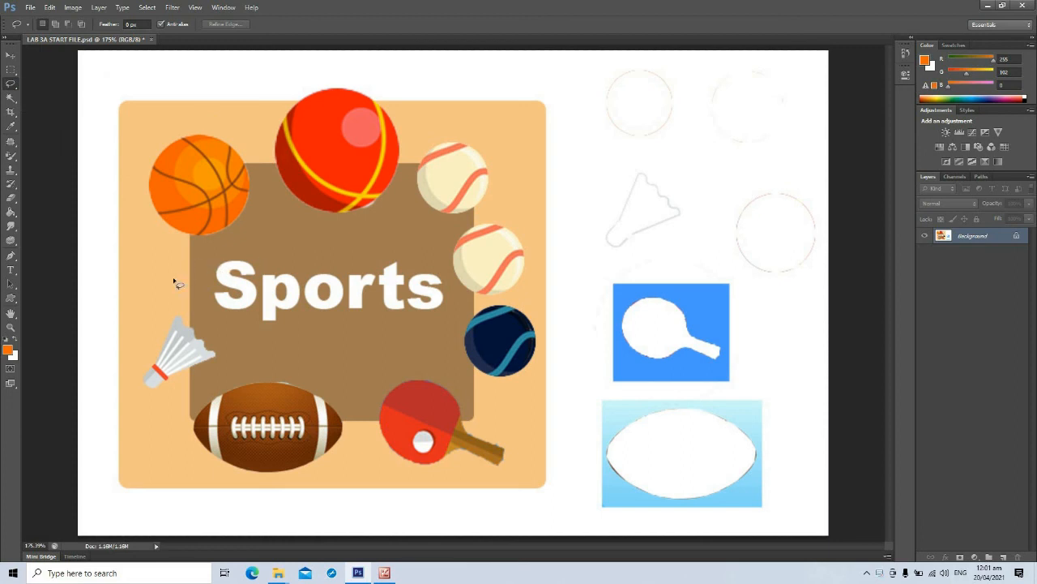
mouse_move(175, 259)
left_mouse_down()
mouse_move(262, 233)
mouse_move(365, 231)
mouse_move(413, 256)
mouse_move(455, 243)
mouse_move(475, 267)
mouse_move(481, 322)
mouse_move(386, 284)
mouse_move(160, 285)
left_mouse_up()
left_click(380, 298)
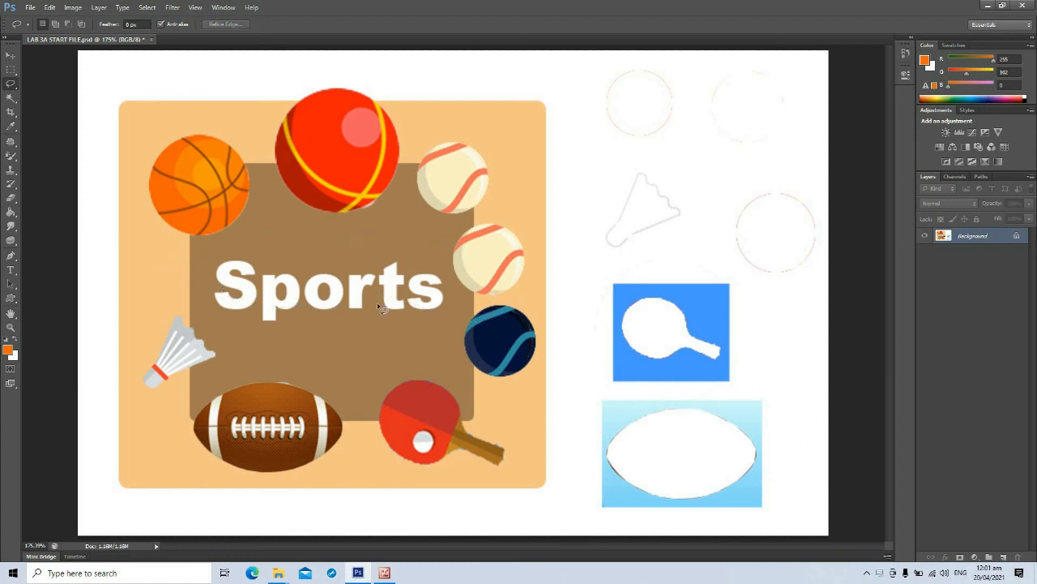
Draw a closed straight-sided selection across the Sports text with the Polygonal Lasso tool and deselect it.
left_click(18, 81)
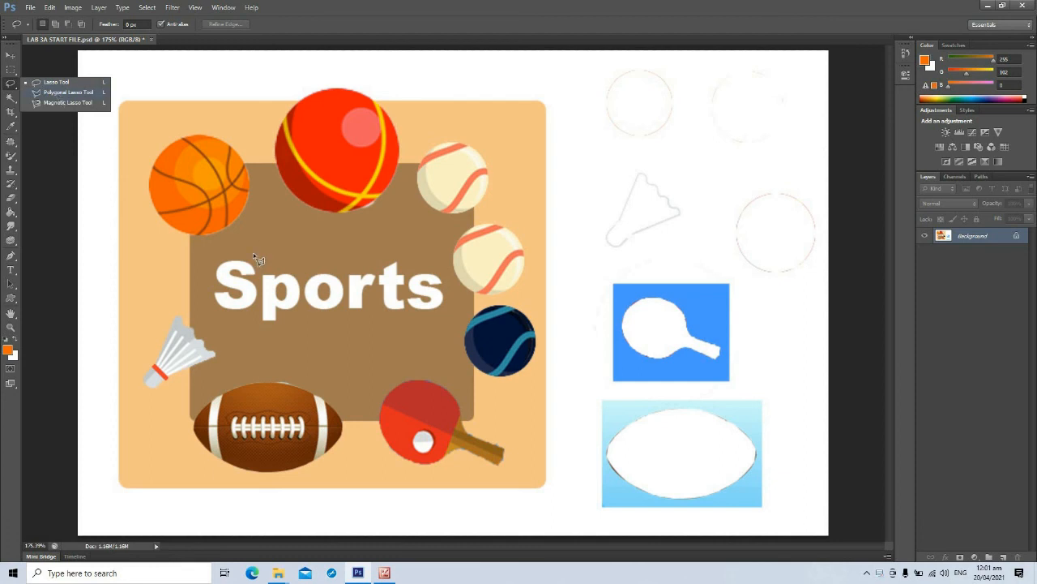
left_click(56, 93)
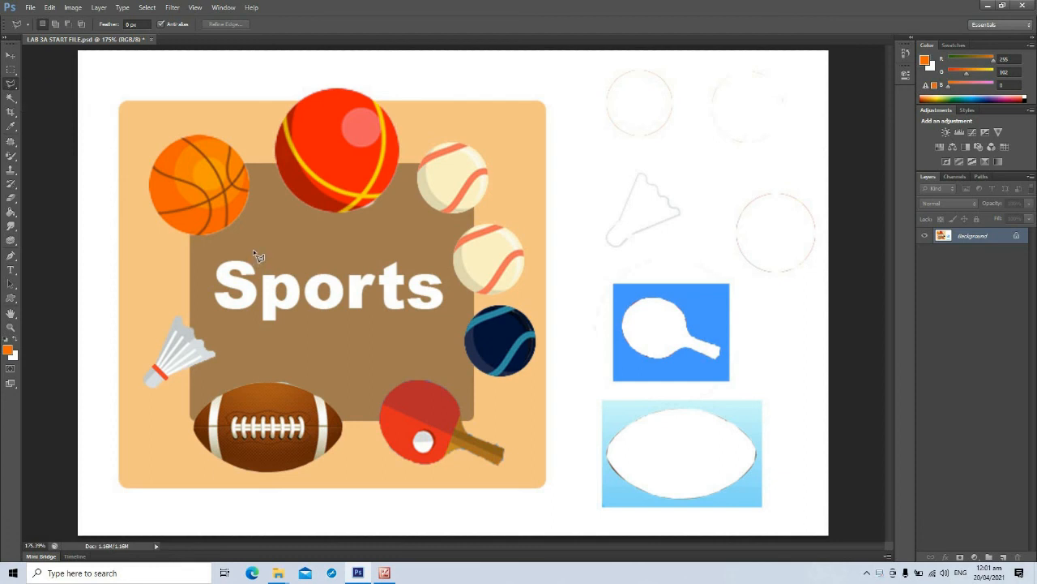
left_click(167, 266)
left_click(314, 223)
left_click(416, 238)
left_click(423, 334)
left_click(293, 333)
left_click(314, 272)
left_click(209, 295)
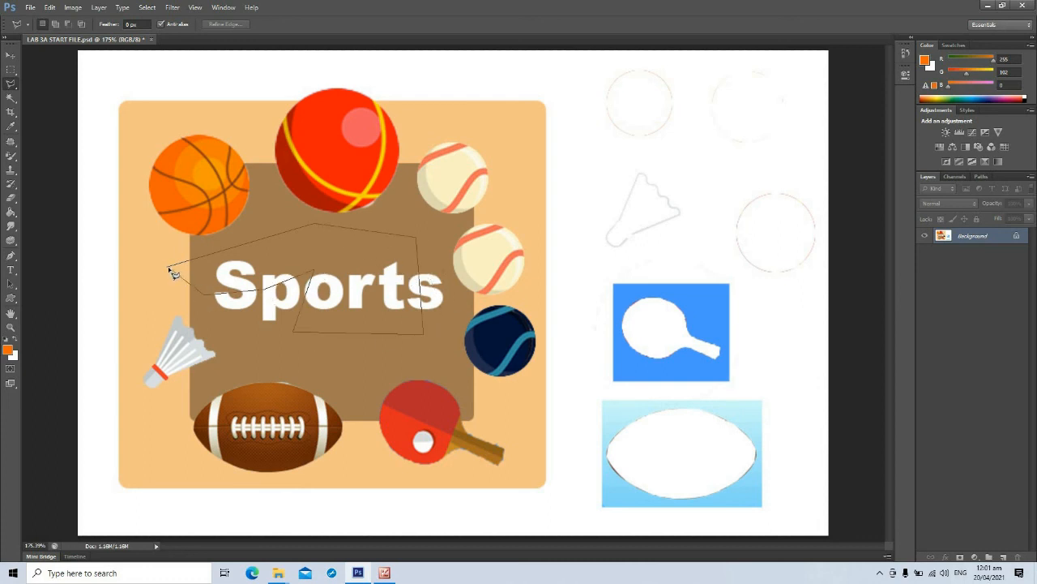
left_click(169, 267)
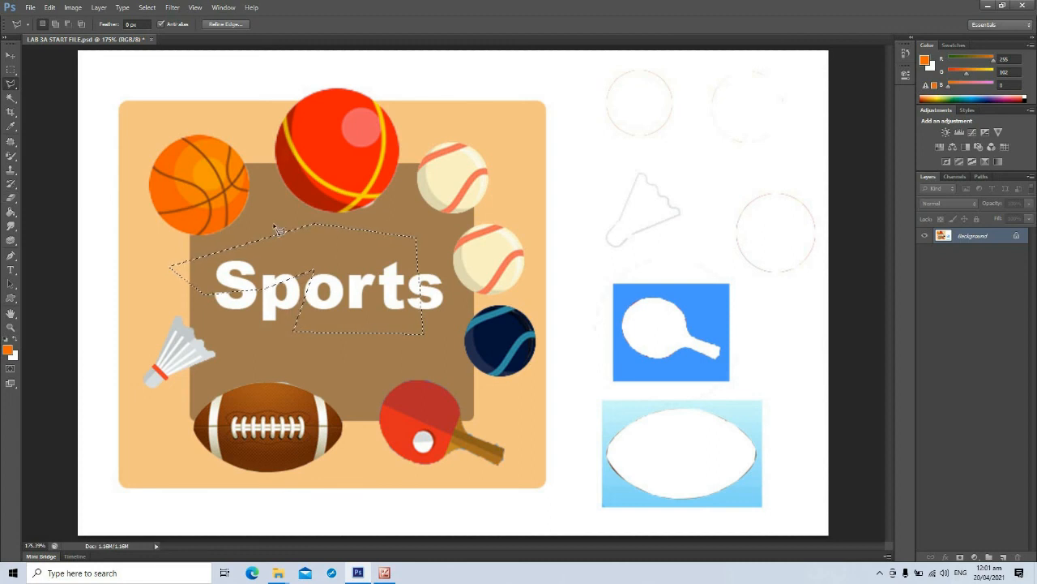
key("ctrl+d")
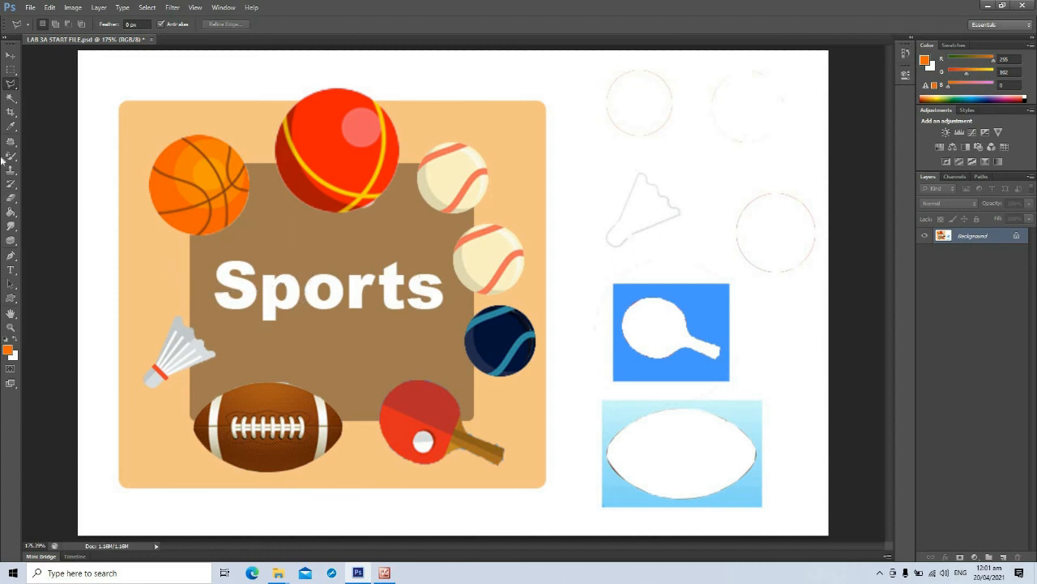
Draw a zigzag freehand selection around the Sports text with the Lasso tool and deselect it.
left_click(11, 84)
left_click(55, 84)
mouse_move(156, 285)
left_mouse_down()
mouse_move(227, 261)
mouse_move(240, 246)
mouse_move(297, 248)
mouse_move(342, 231)
mouse_move(445, 279)
left_mouse_up()
mouse_move(440, 272)
left_mouse_down()
mouse_move(449, 332)
mouse_move(458, 319)
mouse_move(435, 369)
left_mouse_up()
mouse_move(423, 328)
left_mouse_down()
mouse_move(399, 360)
mouse_move(383, 321)
left_mouse_up()
mouse_move(309, 356)
left_mouse_down()
mouse_move(297, 320)
mouse_move(280, 357)
mouse_move(256, 327)
left_mouse_up()
mouse_move(249, 331)
left_mouse_down()
mouse_move(200, 308)
mouse_move(197, 327)
mouse_move(136, 302)
mouse_move(164, 282)
left_mouse_up()
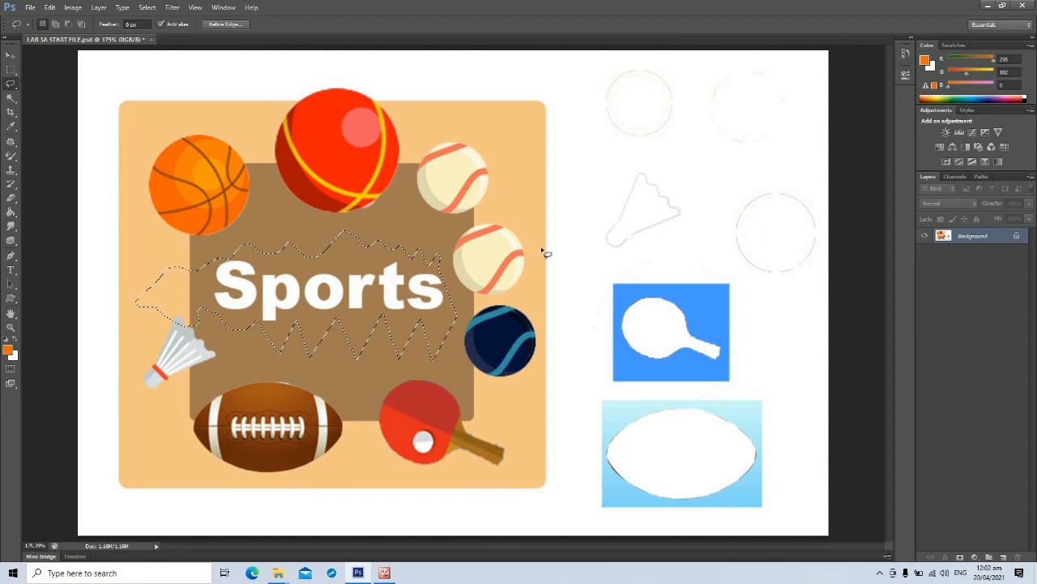
left_click(543, 252)
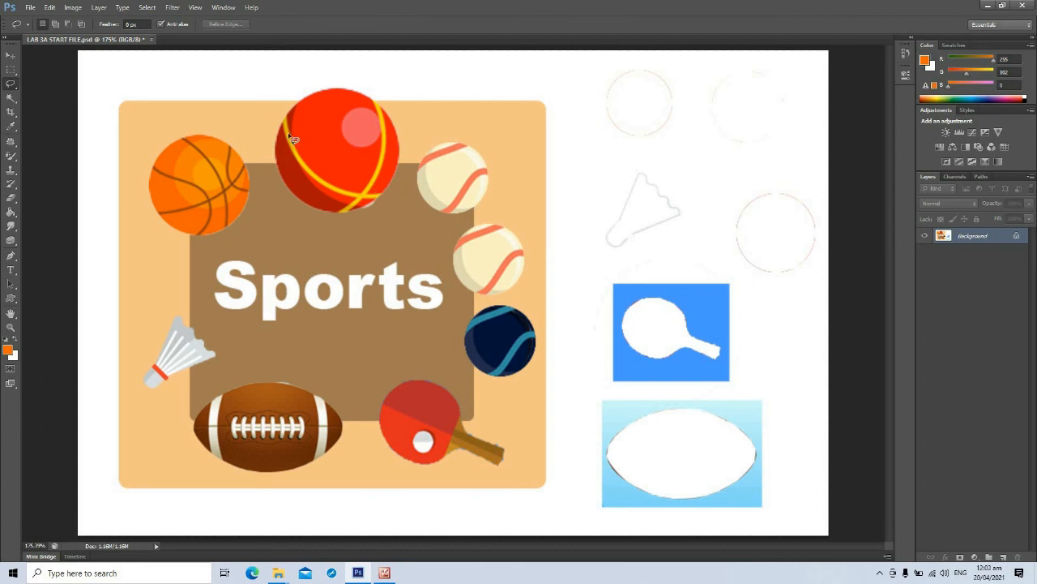
Crop the canvas to the Sports panel, leaving a narrow white margin on every side and removing the leftover source objects.
left_click(11, 112)
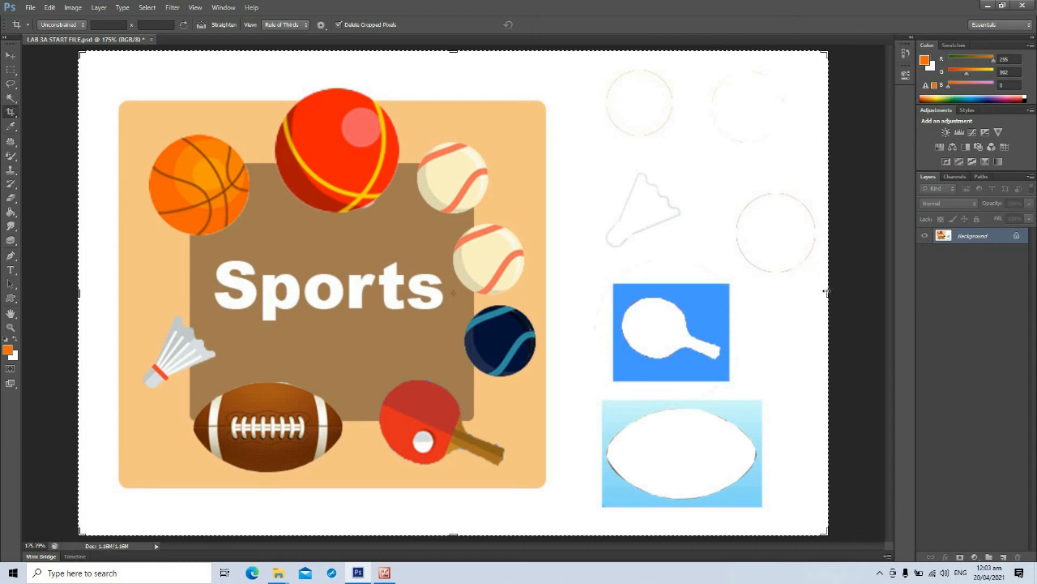
left_click_drag(826, 292, 688, 294)
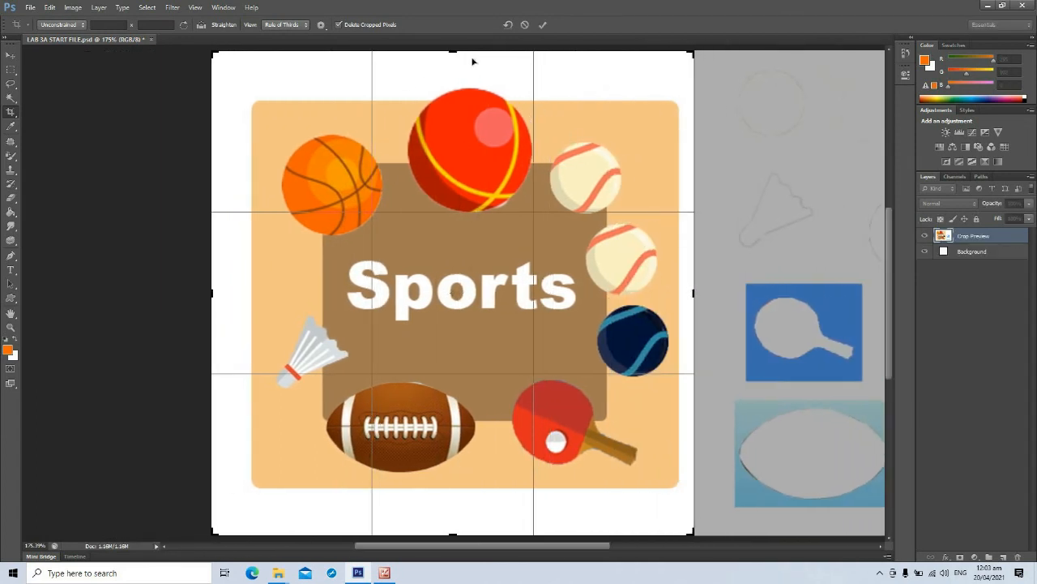
left_click_drag(452, 65, 452, 84)
left_click_drag(214, 293, 222, 293)
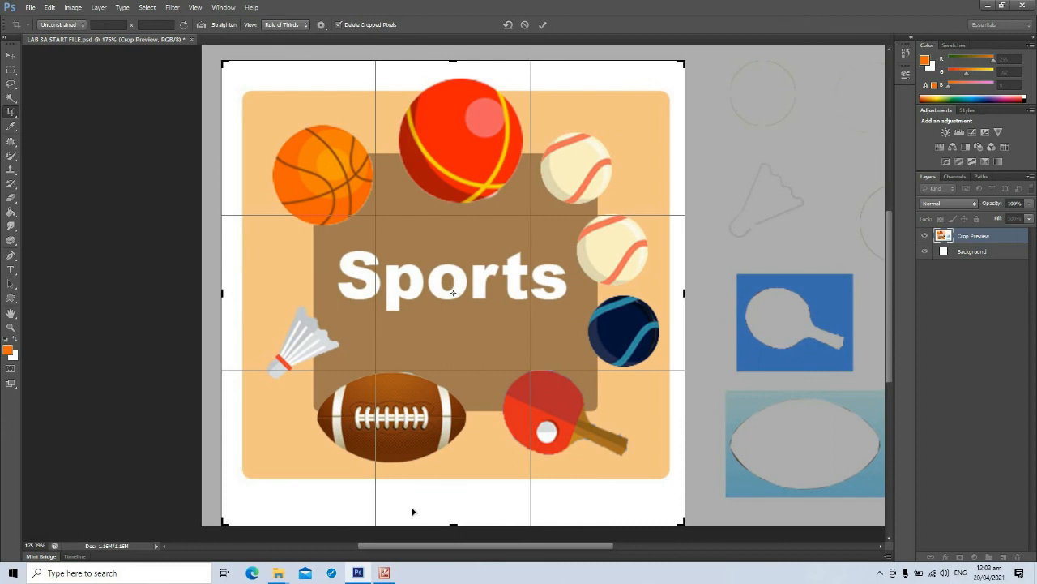
mouse_move(455, 525)
left_mouse_down()
mouse_move(453, 503)
mouse_move(454, 511)
mouse_move(755, 514)
left_mouse_up()
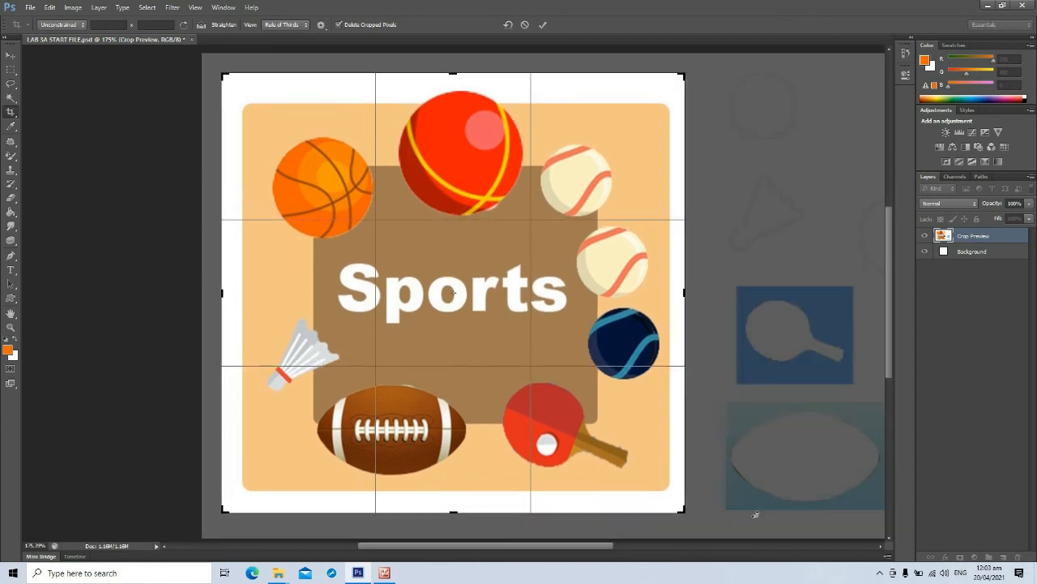
key("Return")
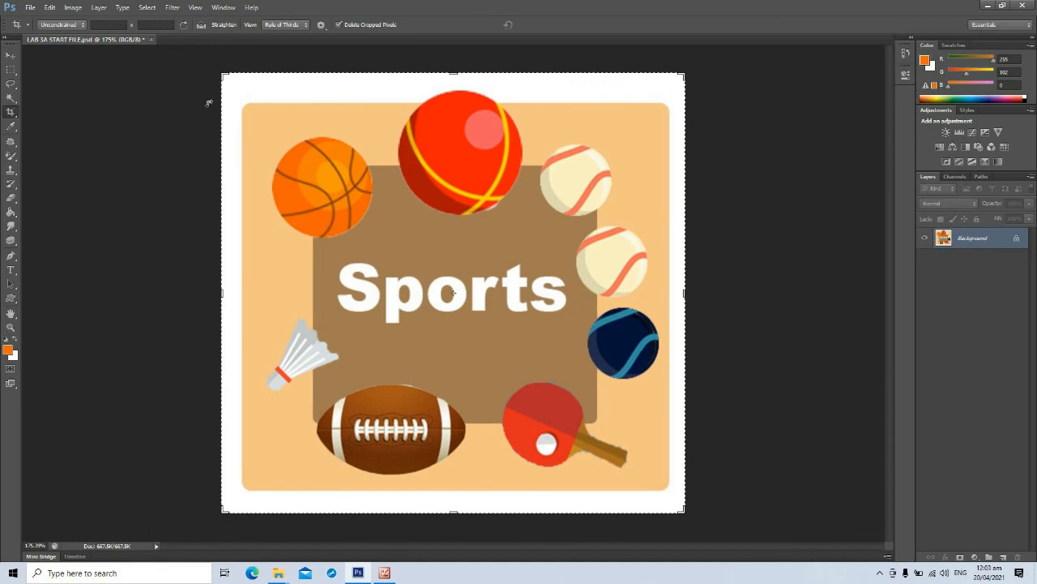
Start saving the cropped composition under a new file in the LAB 3 folder, with JPEG as the format.
left_click(30, 7)
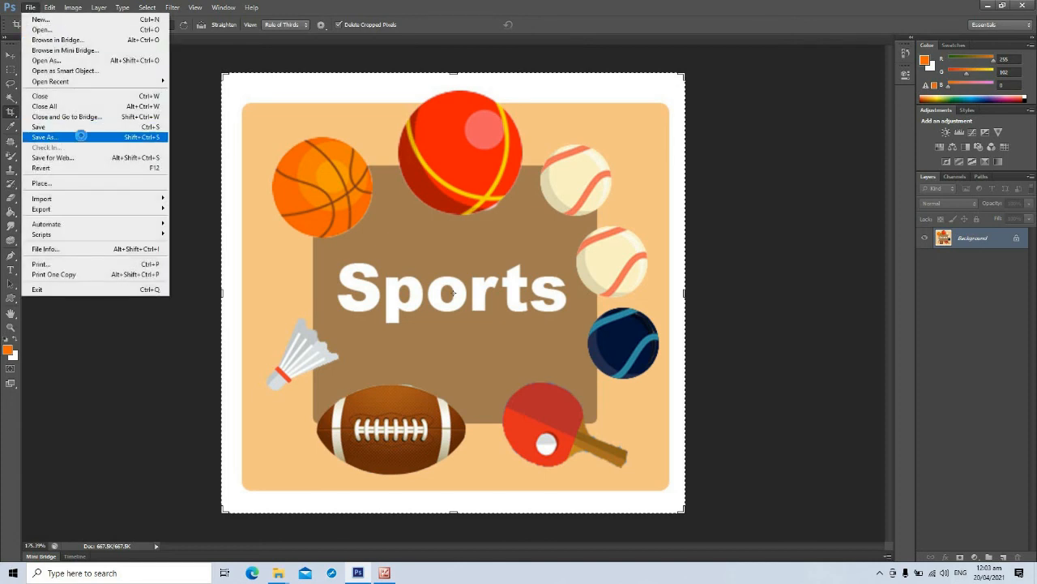
left_click(75, 137)
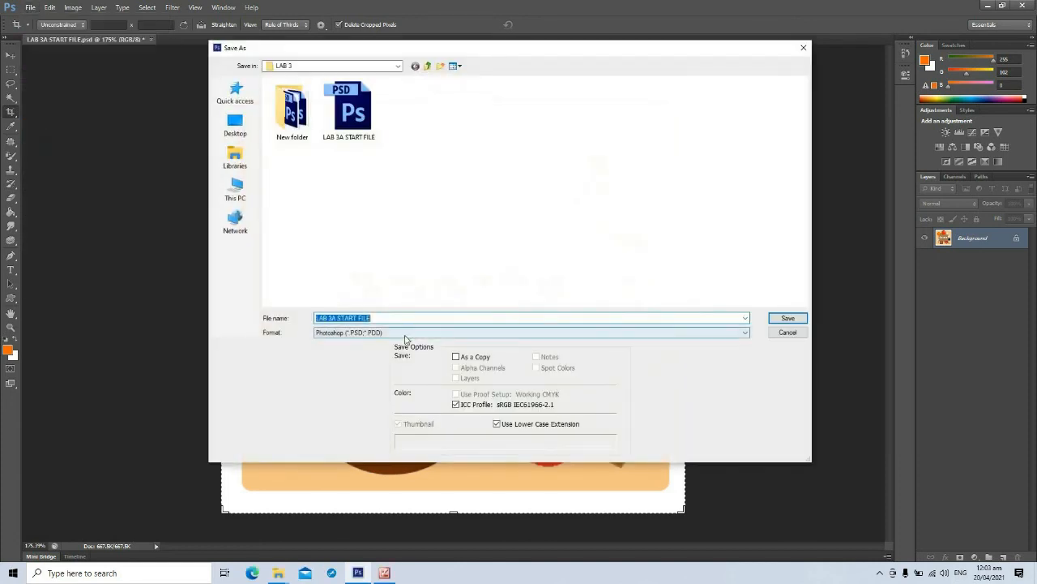
left_click(389, 332)
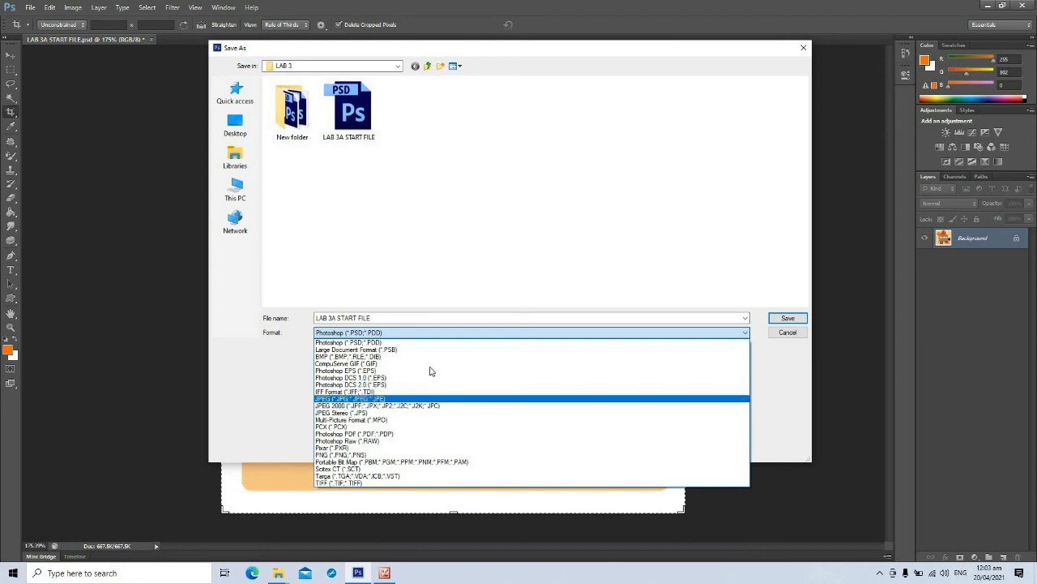
left_click(710, 327)
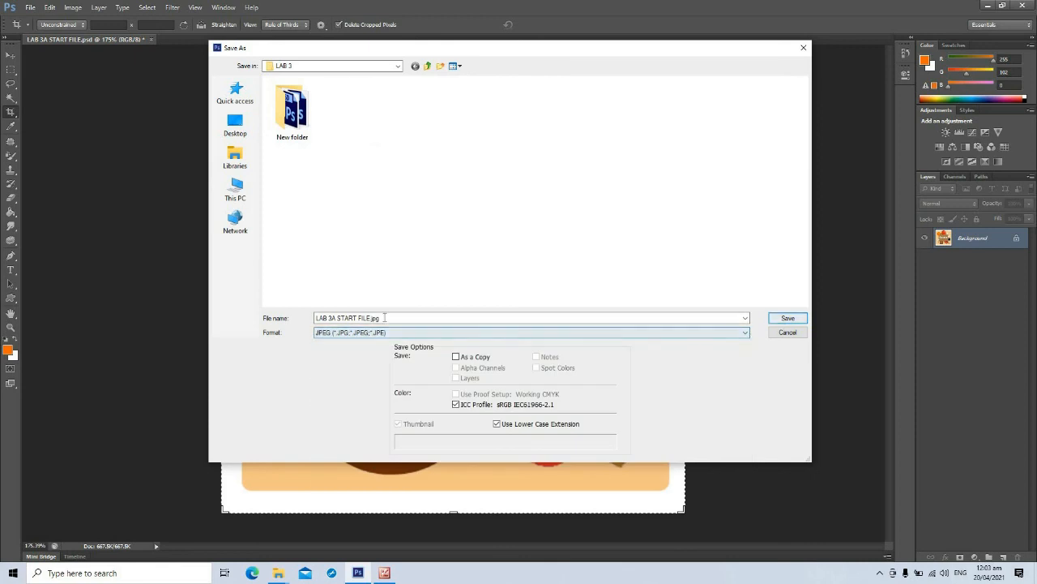
Name the file LAB 3A END FILE and save it with baseline standard JPEG options at maximum quality 12, leaving the Crop tool for the Move tool.
left_click(341, 319)
left_click(339, 318)
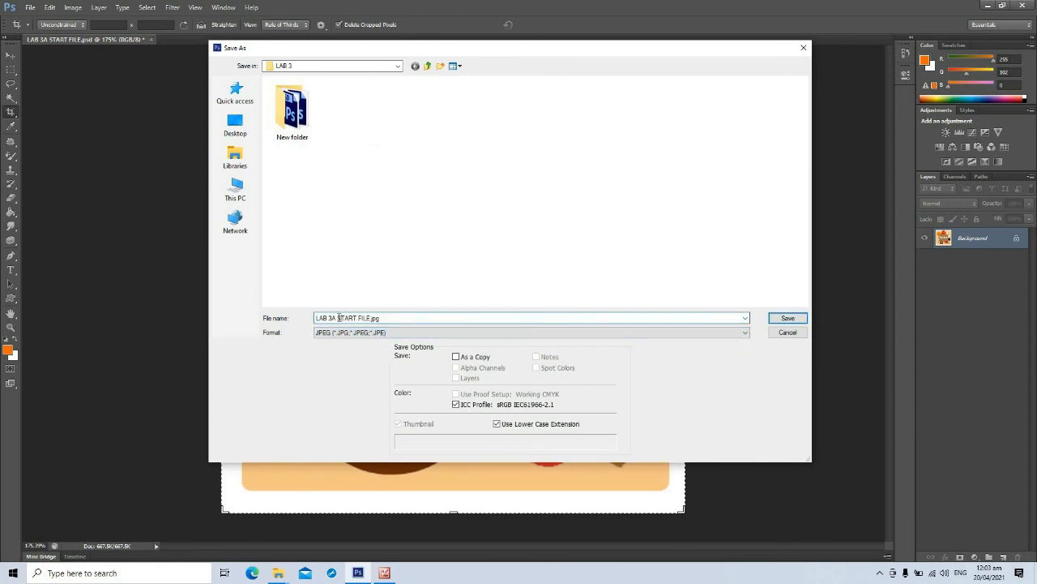
key("shift+End")
type("e")
key("BackSpace")
type("END FILE")
key("Return")
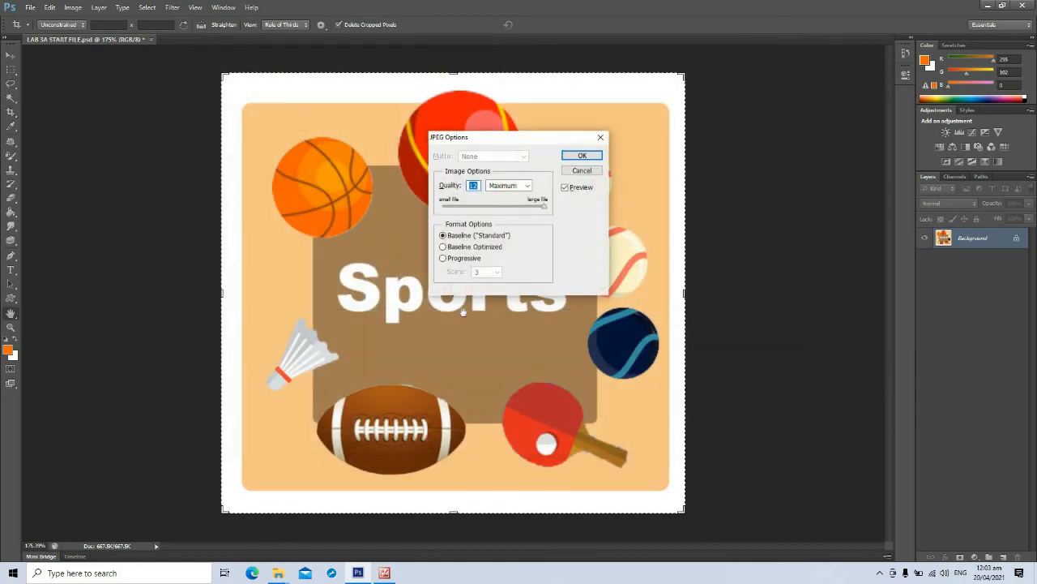
key("Return")
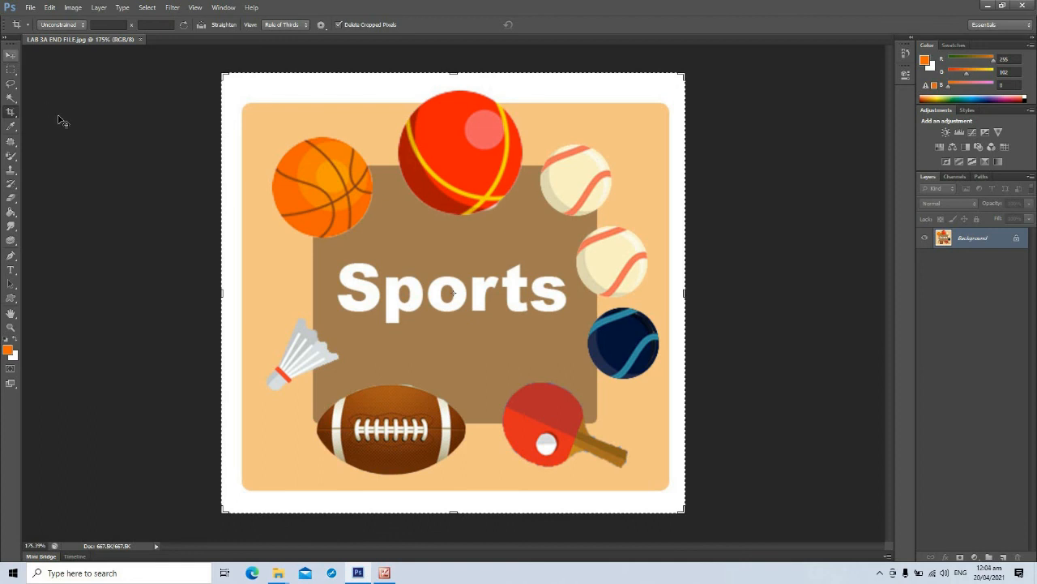
key("v")
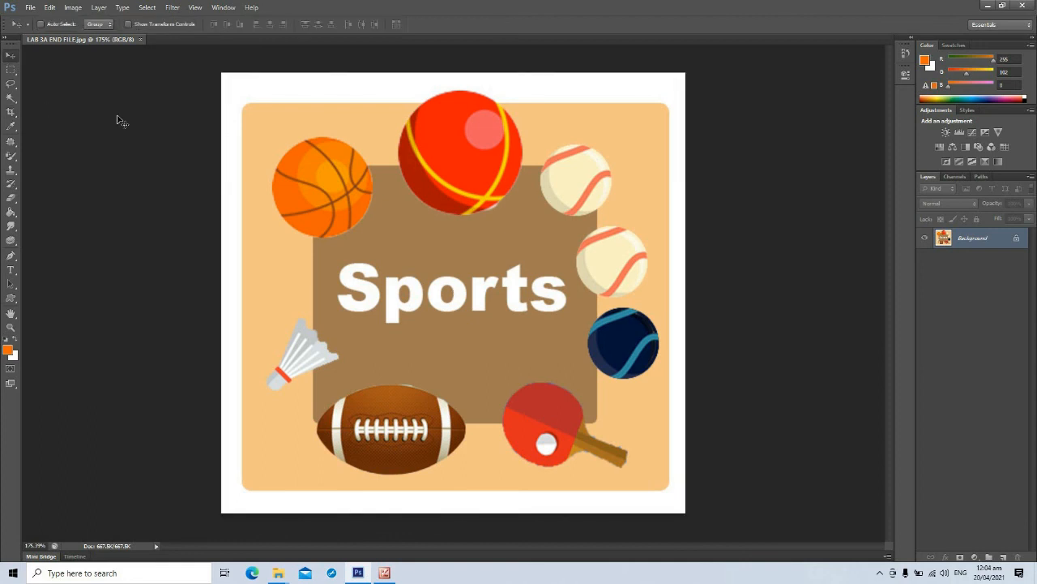